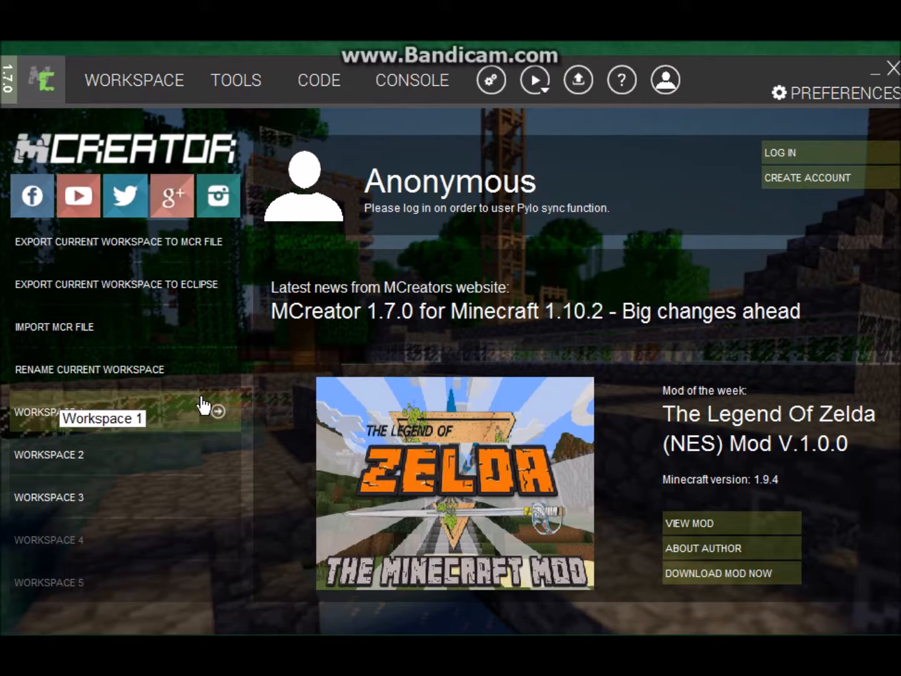
# - Create a new mod element named SaltOre with the element type Block in the workspace
pyautogui.click(132, 82)
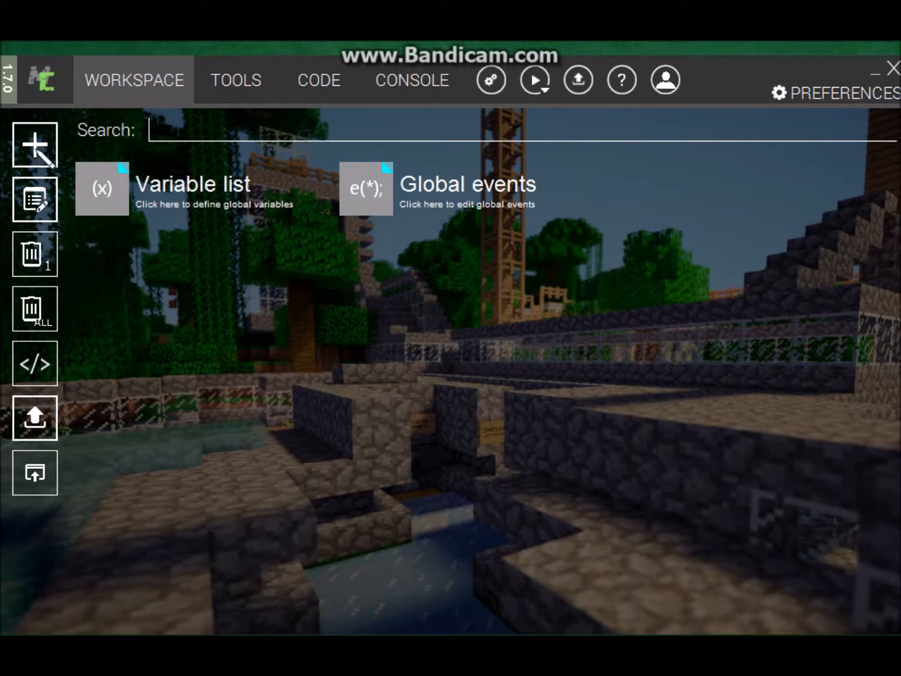
pyautogui.click(37, 148)
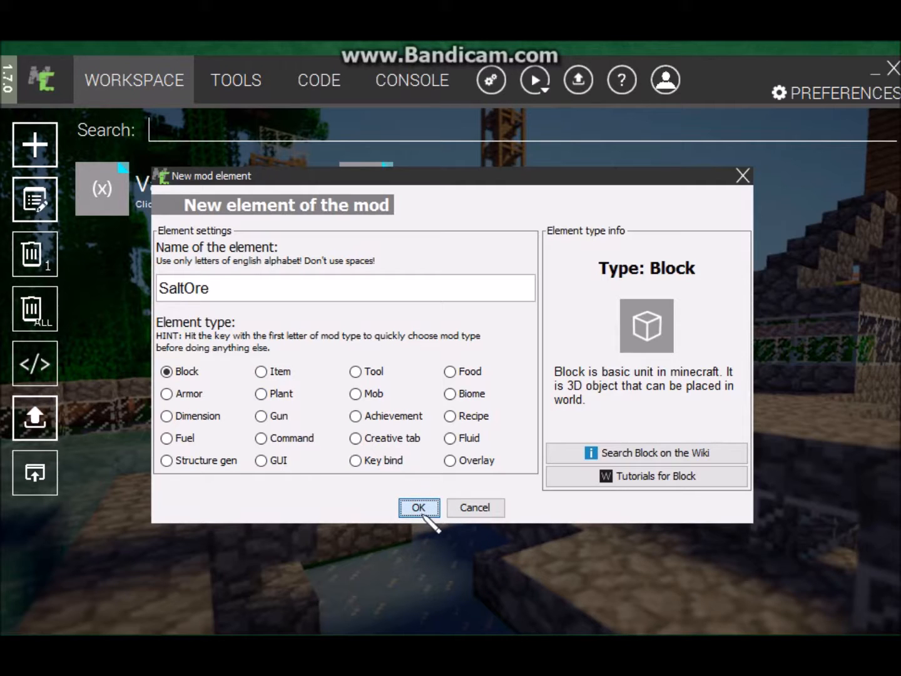
pyautogui.press('Return')
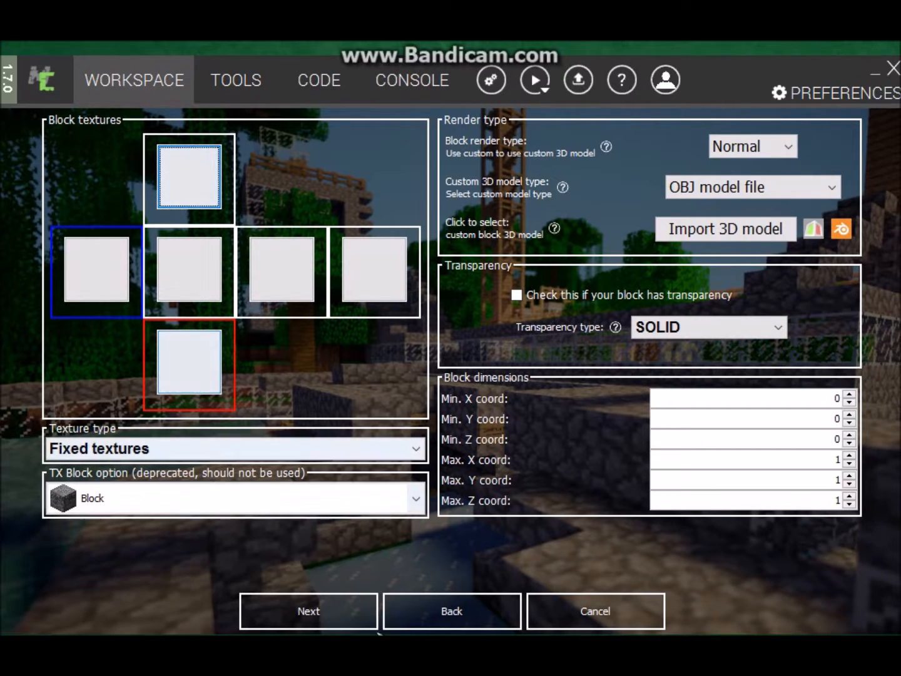
# - Import Salt_ore.png from the Desktop as a block-type texture, starting from the block's bottom face
pyautogui.click(194, 369)
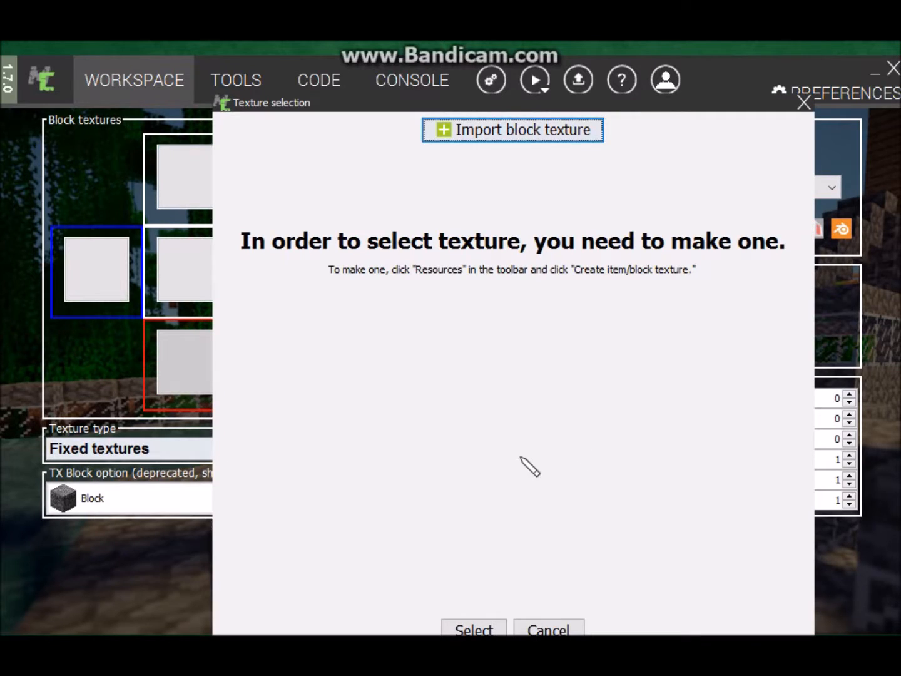
pyautogui.click(522, 138)
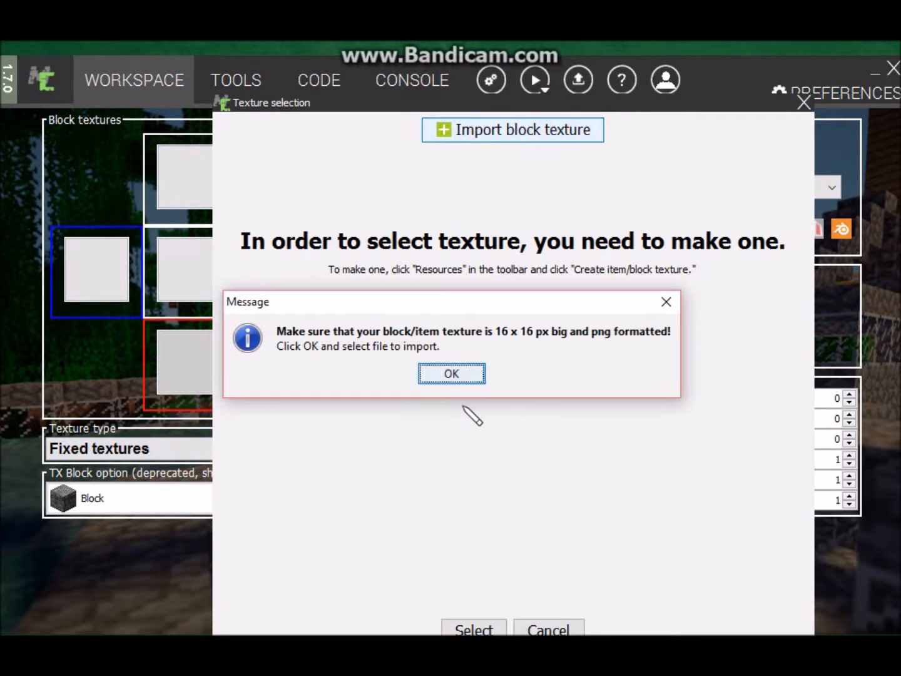
pyautogui.click(465, 370)
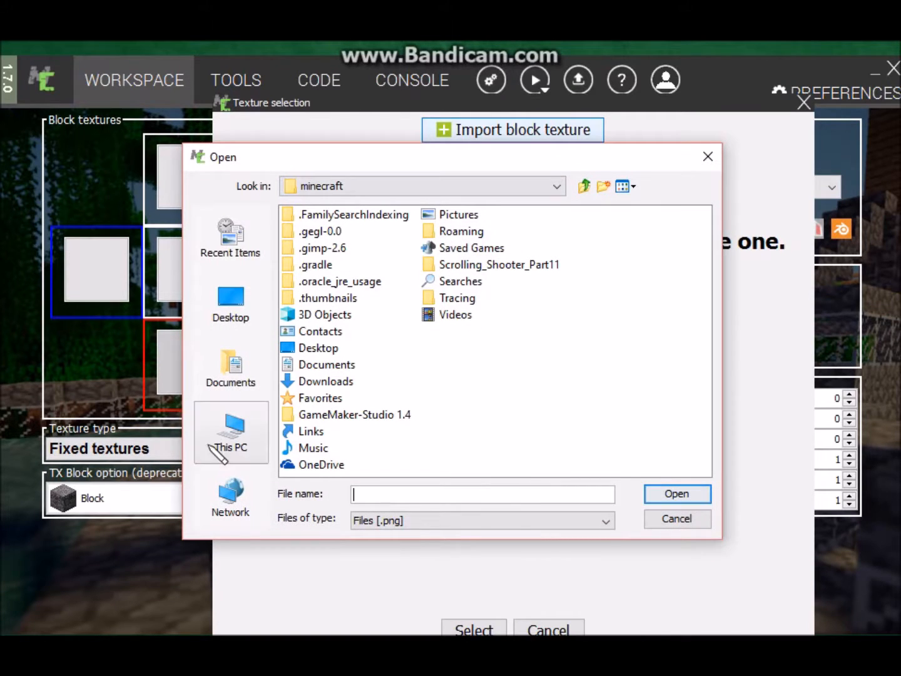
pyautogui.click(233, 308)
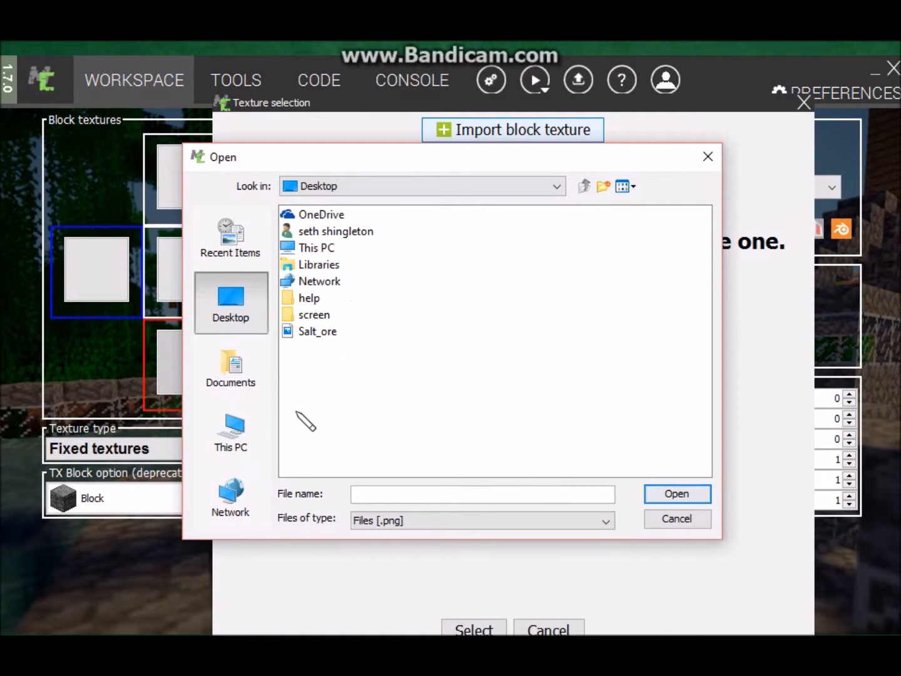
pyautogui.click(320, 332)
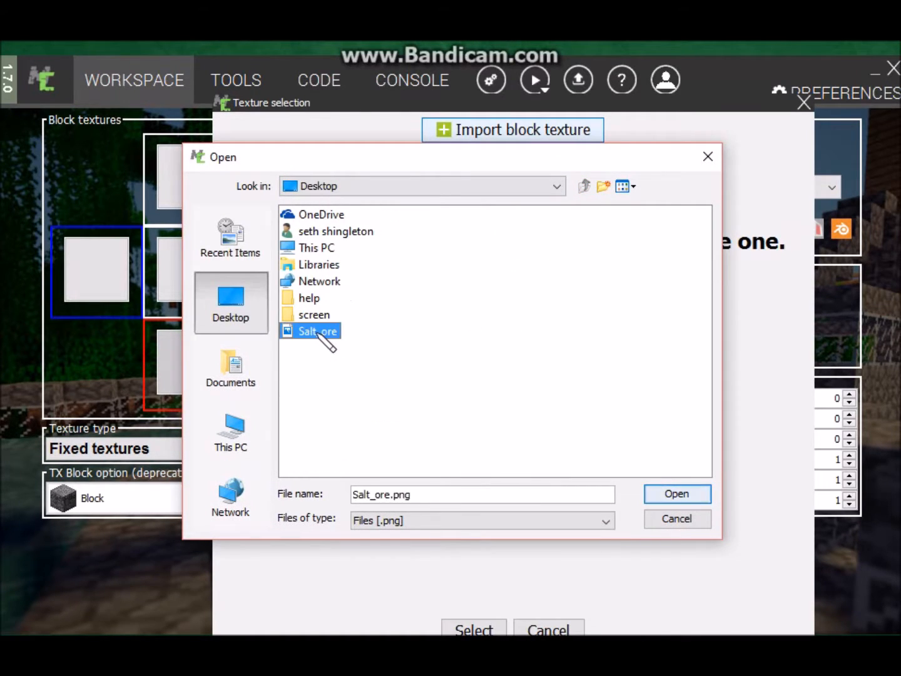
pyautogui.click(687, 495)
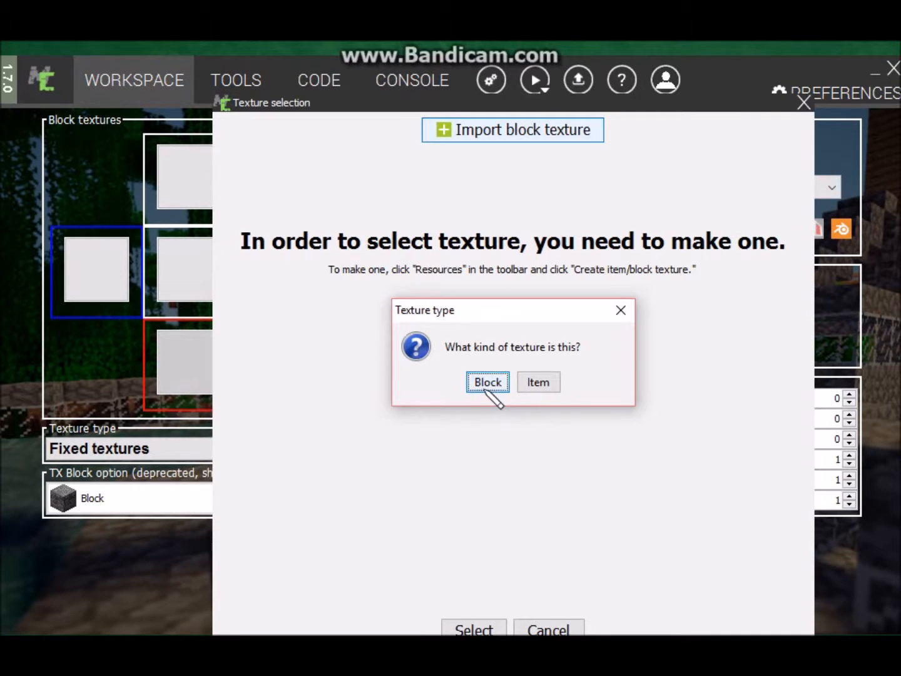
pyautogui.click(498, 385)
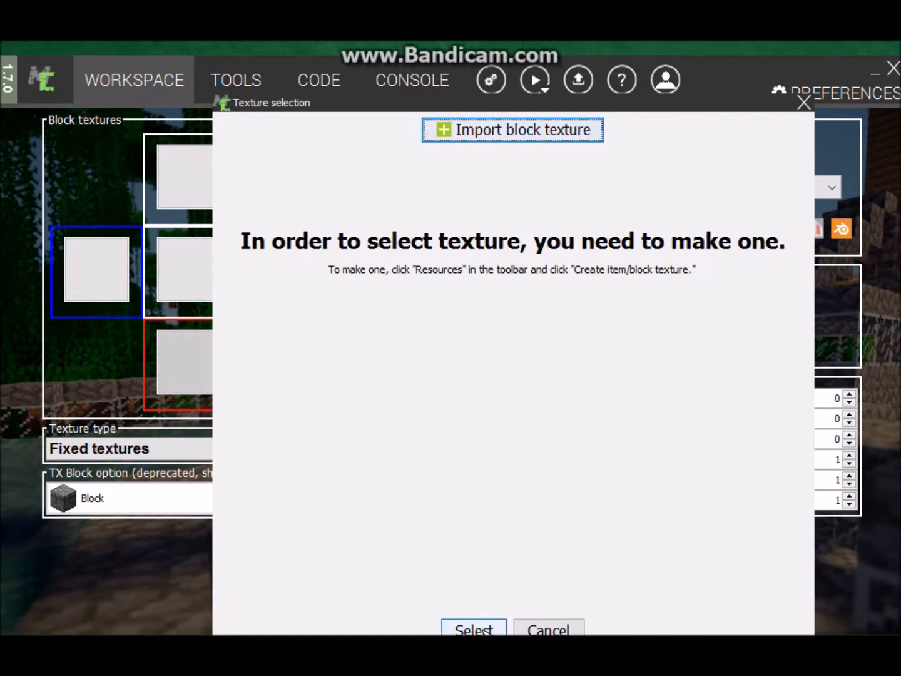
pyautogui.click(486, 631)
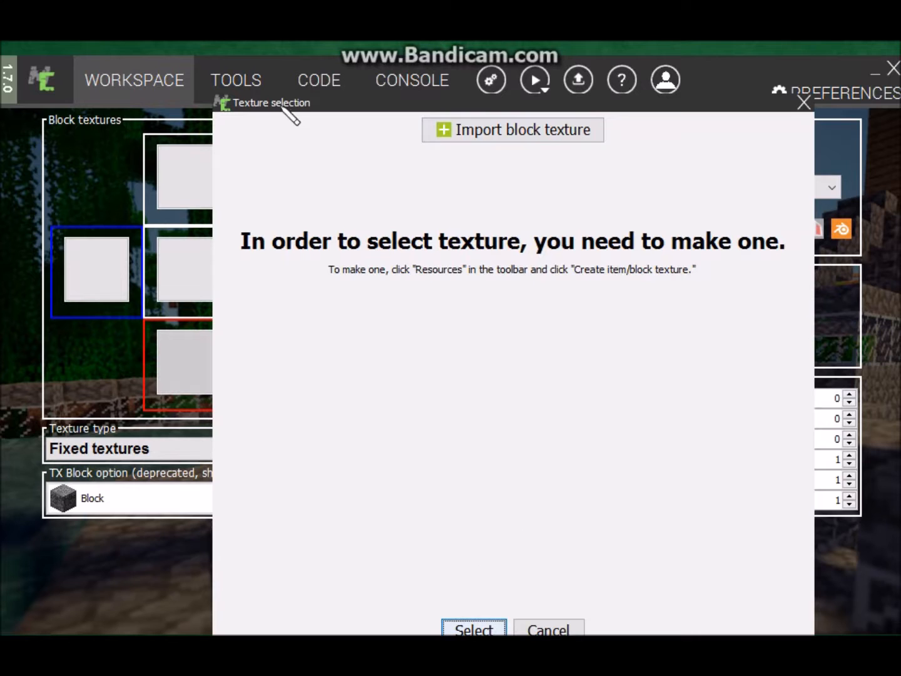
# - Try to import Salt_ore.png as a block texture a second time
pyautogui.click(491, 133)
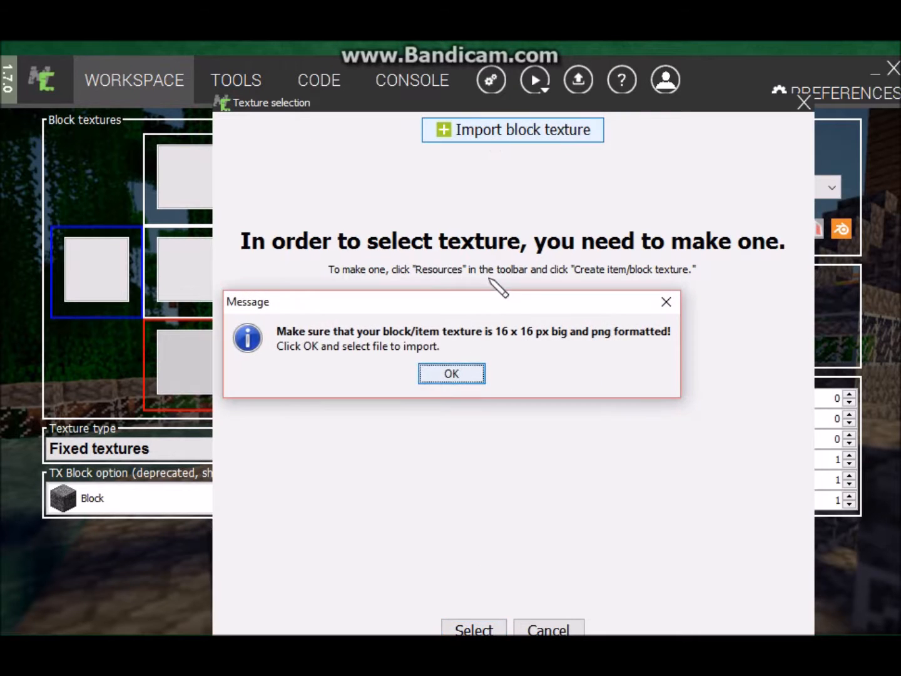
pyautogui.click(456, 373)
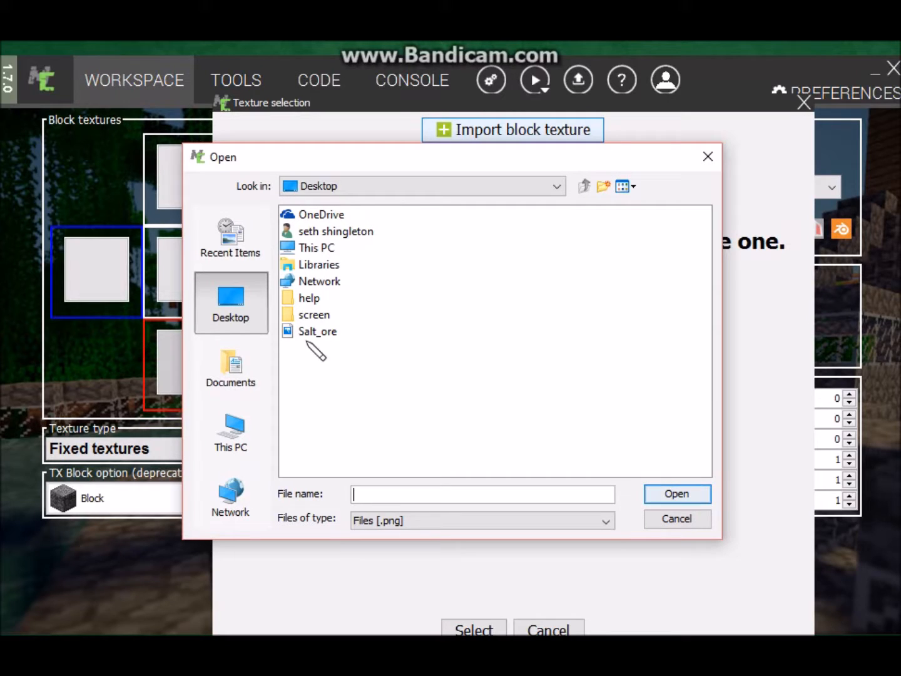
pyautogui.click(319, 332)
pyautogui.click(695, 496)
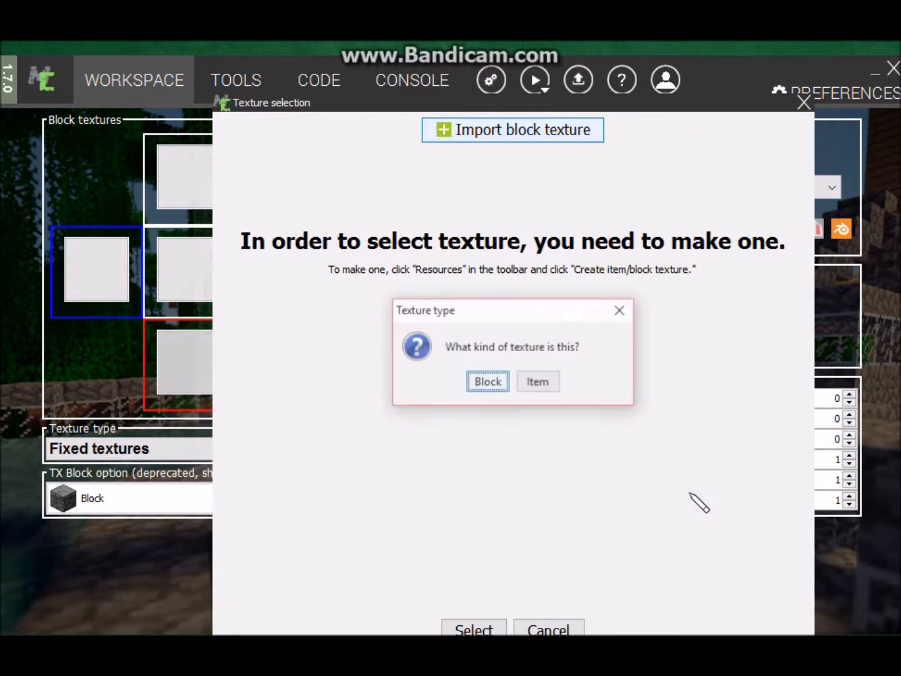
pyautogui.click(488, 378)
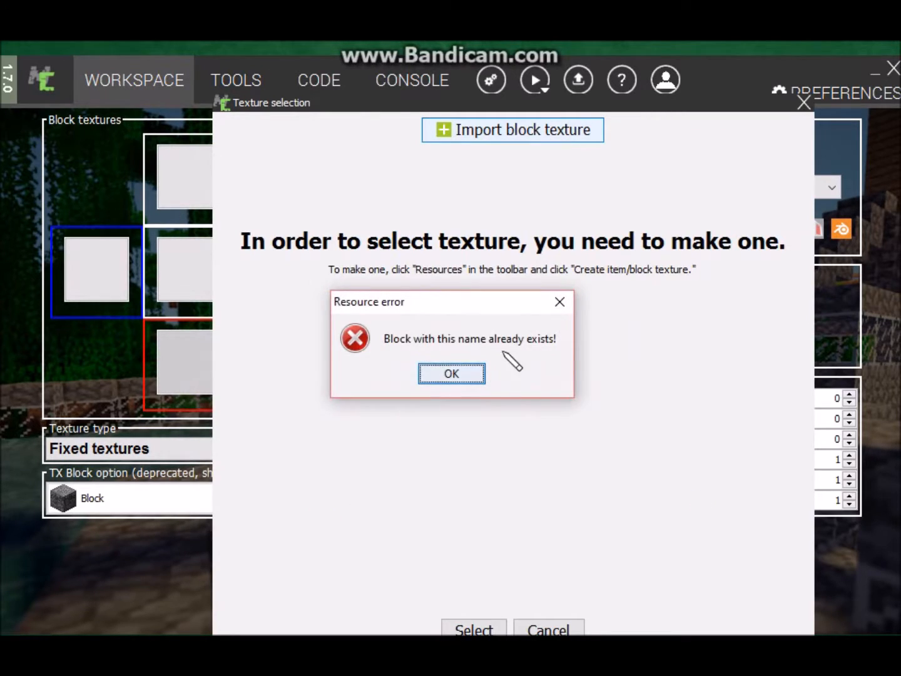
pyautogui.click(464, 374)
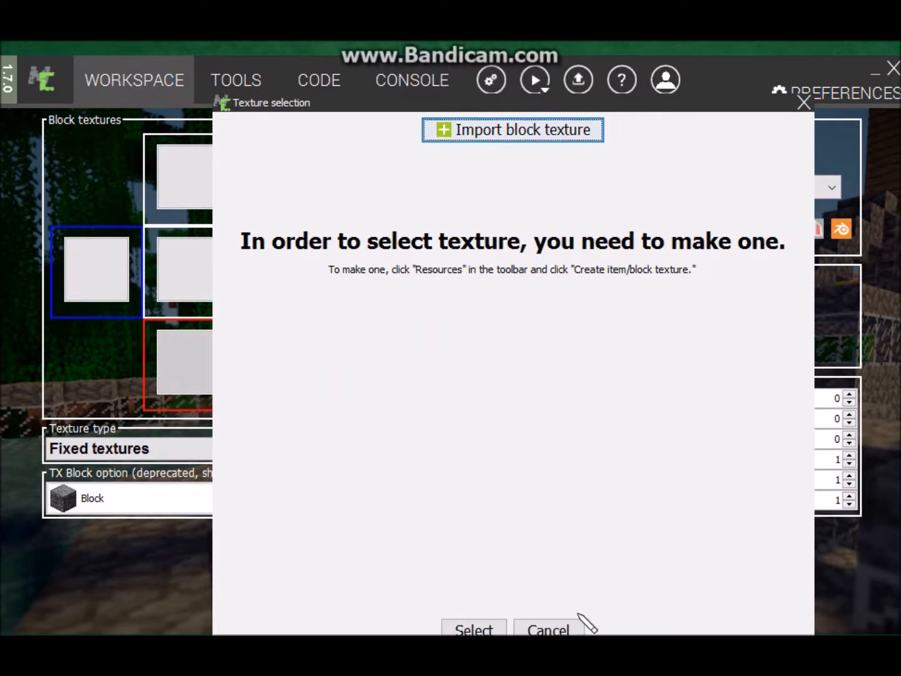
# - Reopen the texture selection for the block's bottom face and assign the imported salt ore texture
pyautogui.click(557, 631)
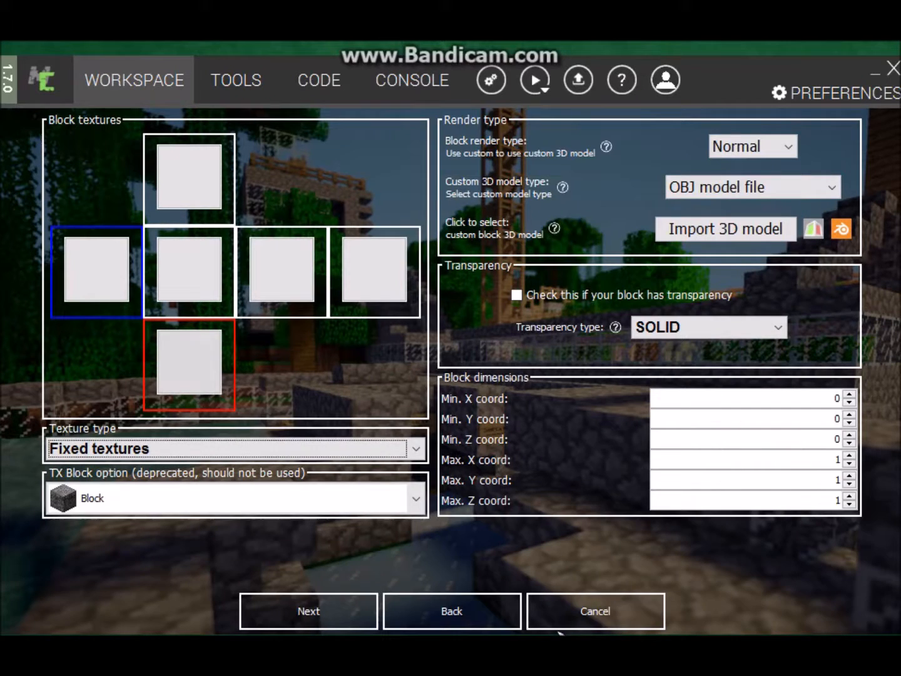
pyautogui.click(200, 368)
pyautogui.click(230, 161)
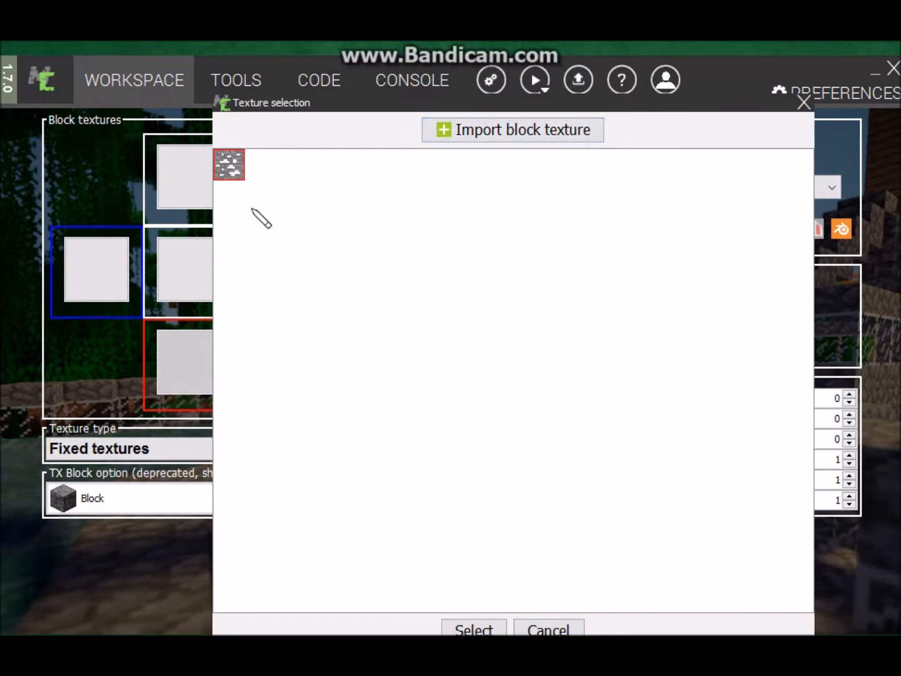
pyautogui.click(474, 629)
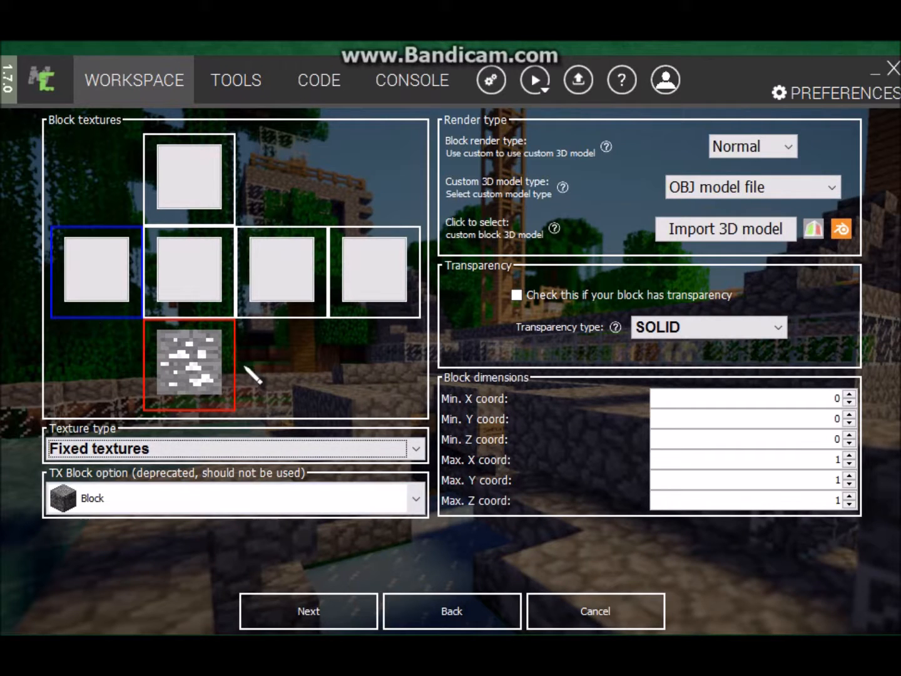
# - Assign the salt ore texture to the five remaining faces of the block
pyautogui.click(105, 286)
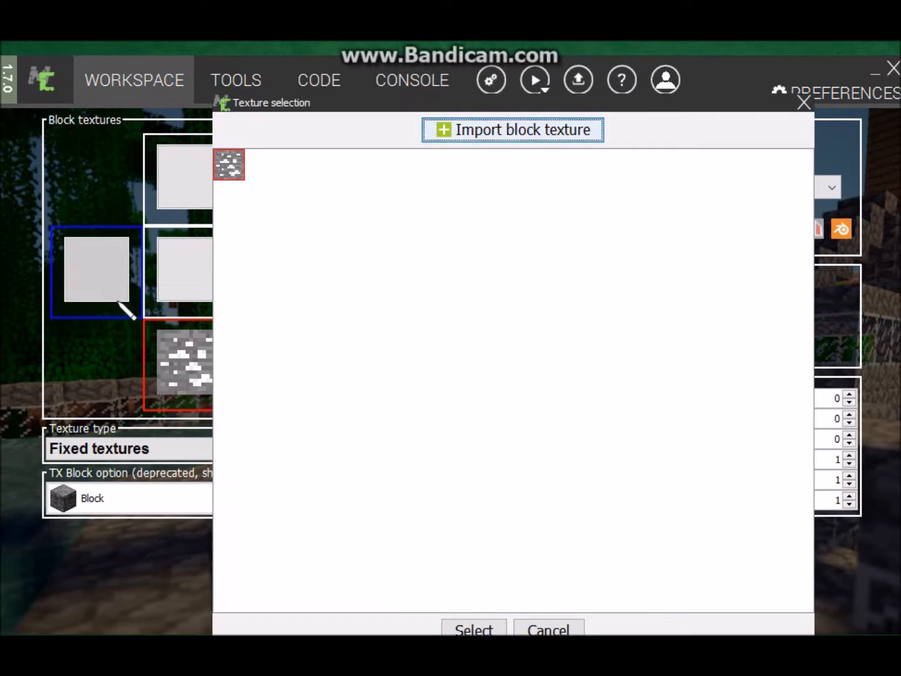
pyautogui.click(236, 167)
pyautogui.click(471, 628)
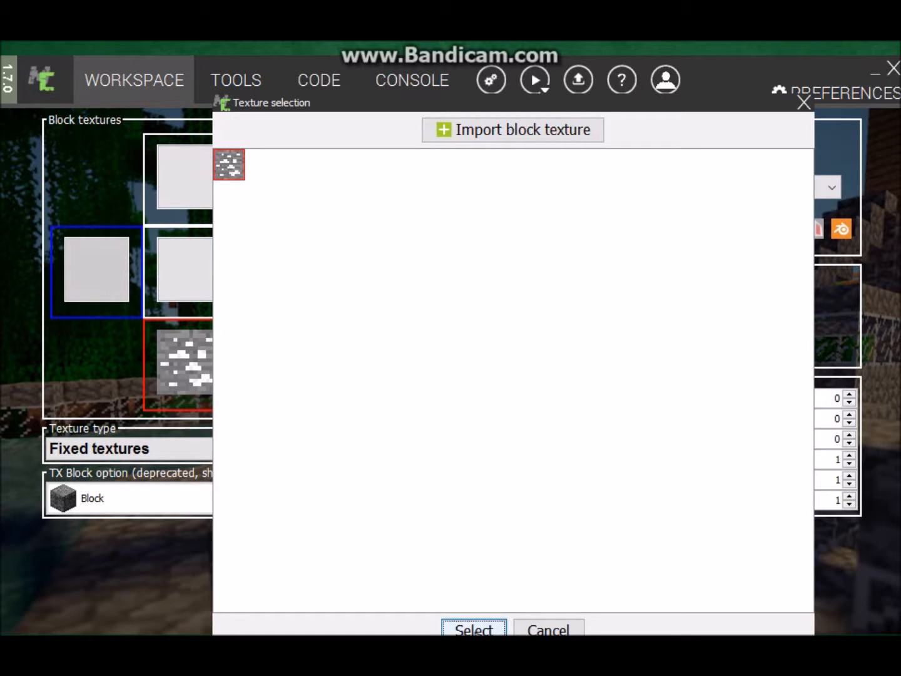
pyautogui.click(189, 269)
pyautogui.click(468, 628)
pyautogui.click(186, 178)
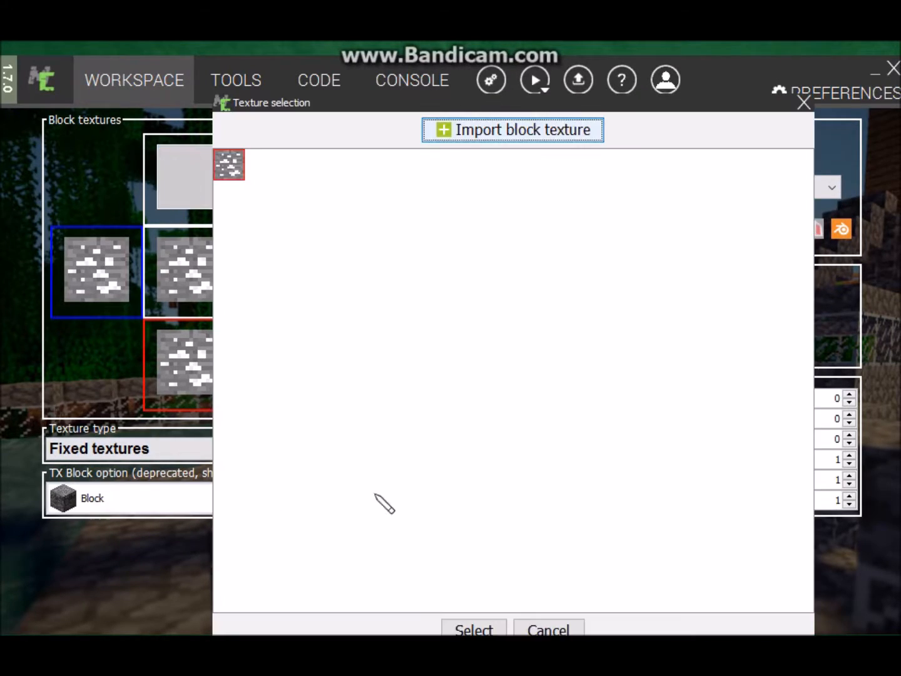
pyautogui.click(470, 628)
pyautogui.click(269, 301)
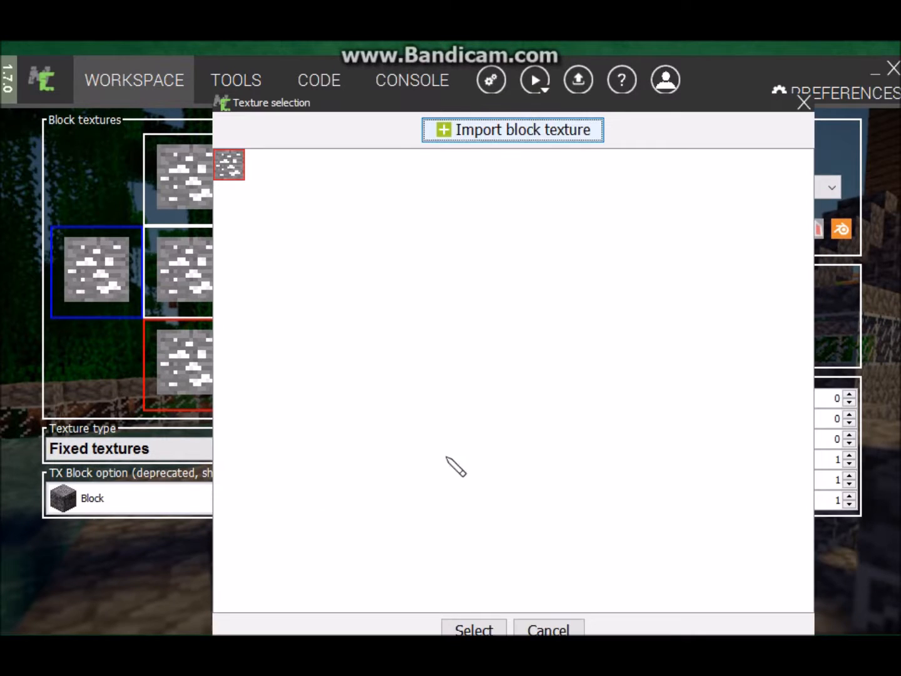
pyautogui.click(472, 628)
pyautogui.click(366, 271)
pyautogui.click(492, 629)
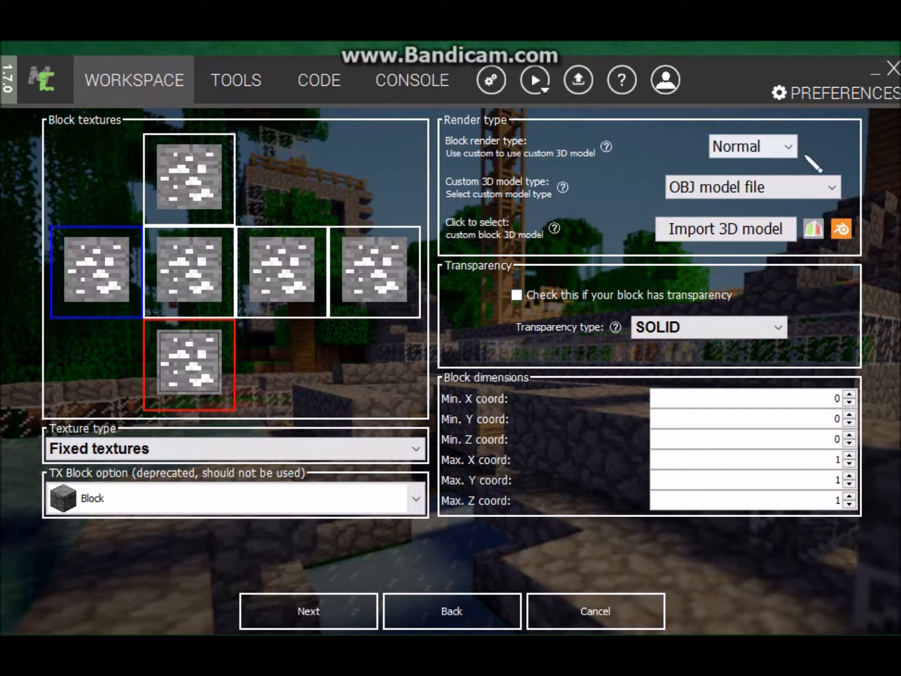
# - Try the Custom and Cross (X) block render types and return the setting to Normal
pyautogui.click(790, 144)
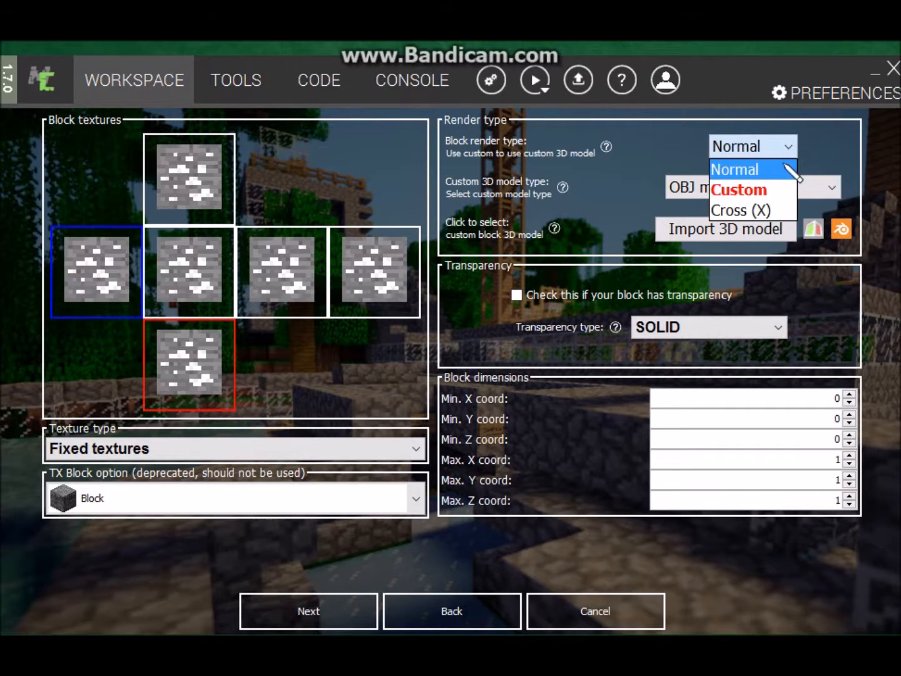
pyautogui.click(774, 188)
pyautogui.click(789, 146)
pyautogui.click(760, 208)
pyautogui.click(789, 145)
pyautogui.click(759, 171)
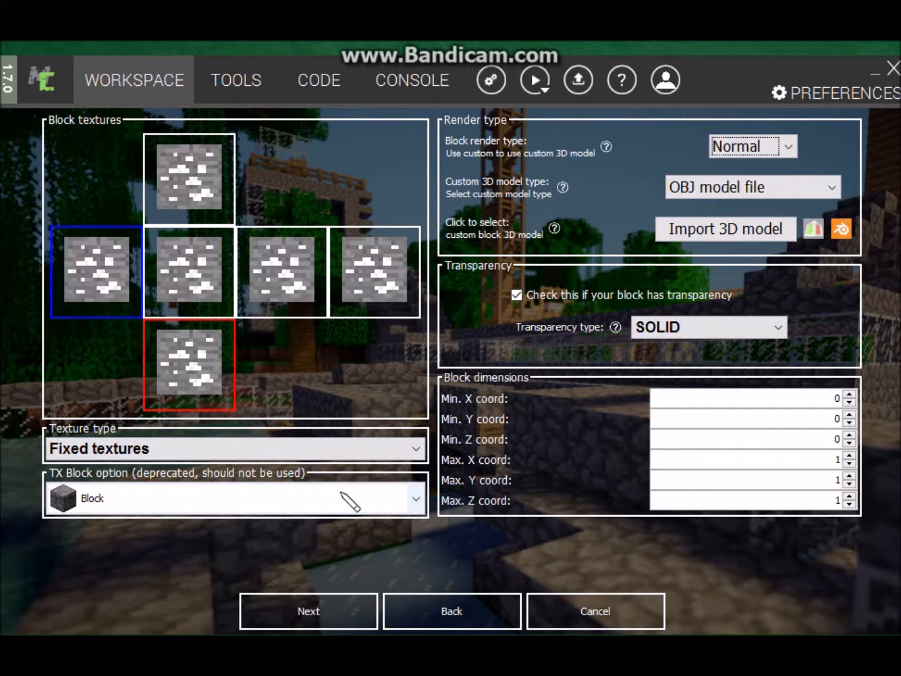
# - Keep the TX block option as Block and continue to the block properties page
pyautogui.click(416, 499)
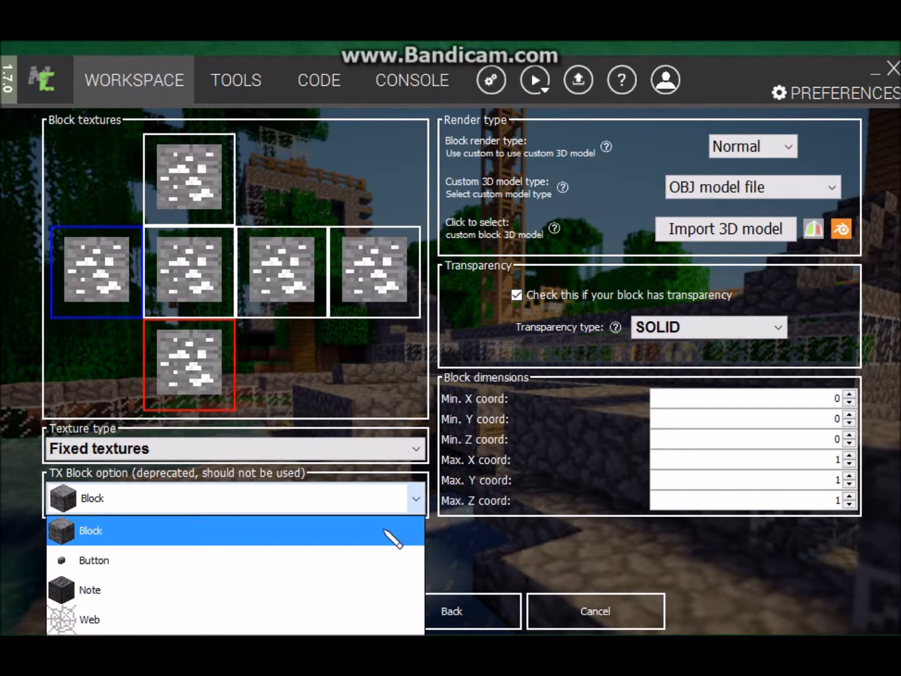
pyautogui.click(289, 523)
pyautogui.click(341, 609)
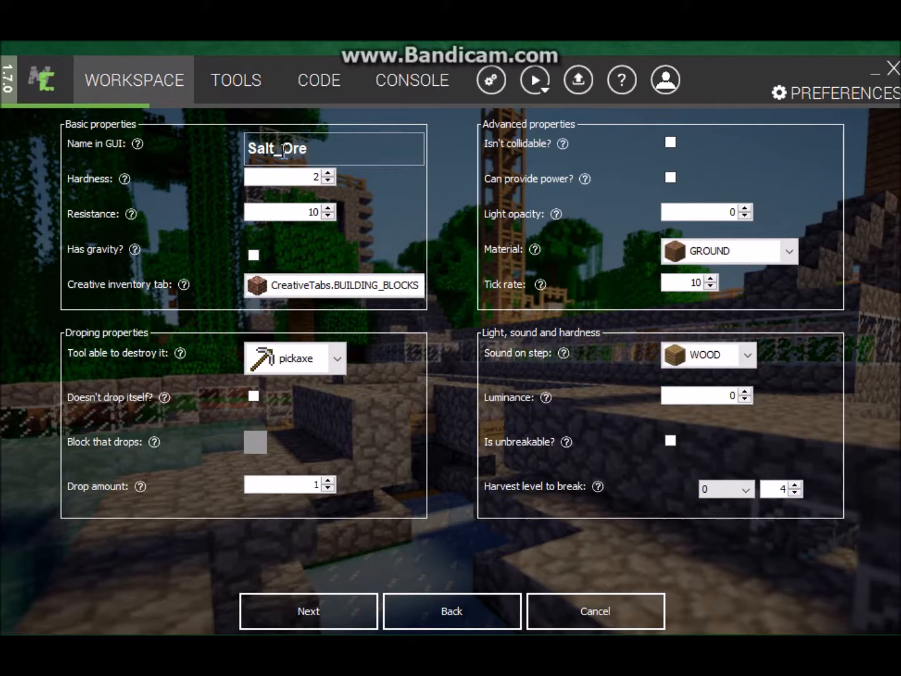
# - Change the block's name in the GUI to Salt Ore and raise its hardness to 2.2
pyautogui.press('BackSpace')
pyautogui.click(328, 173)
pyautogui.click(328, 174)
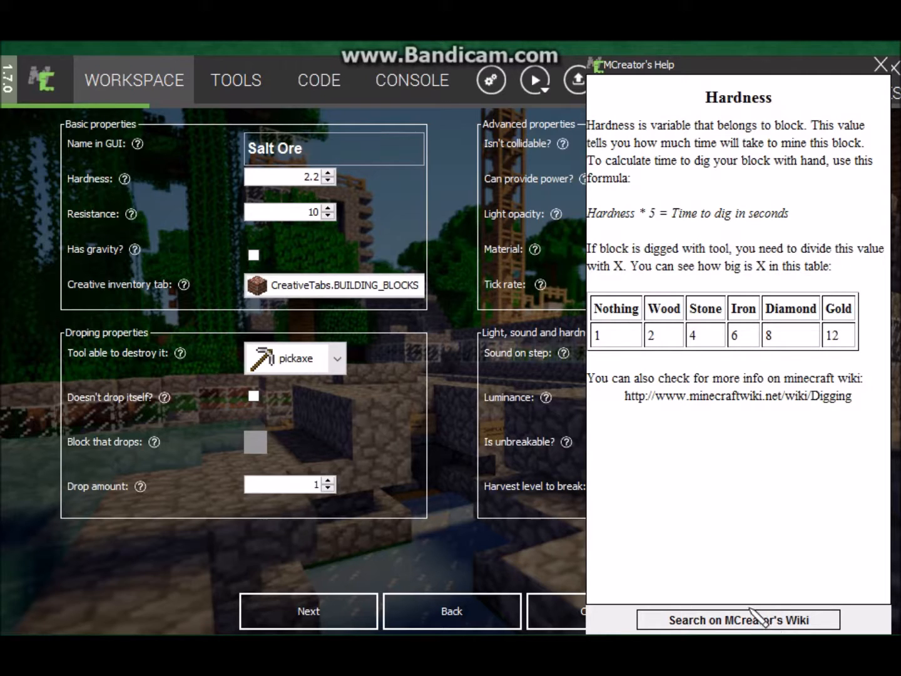
# - Review the help page explaining the hardness value and close it
pyautogui.moveTo(808, 99); pyautogui.dragTo(824, 70)
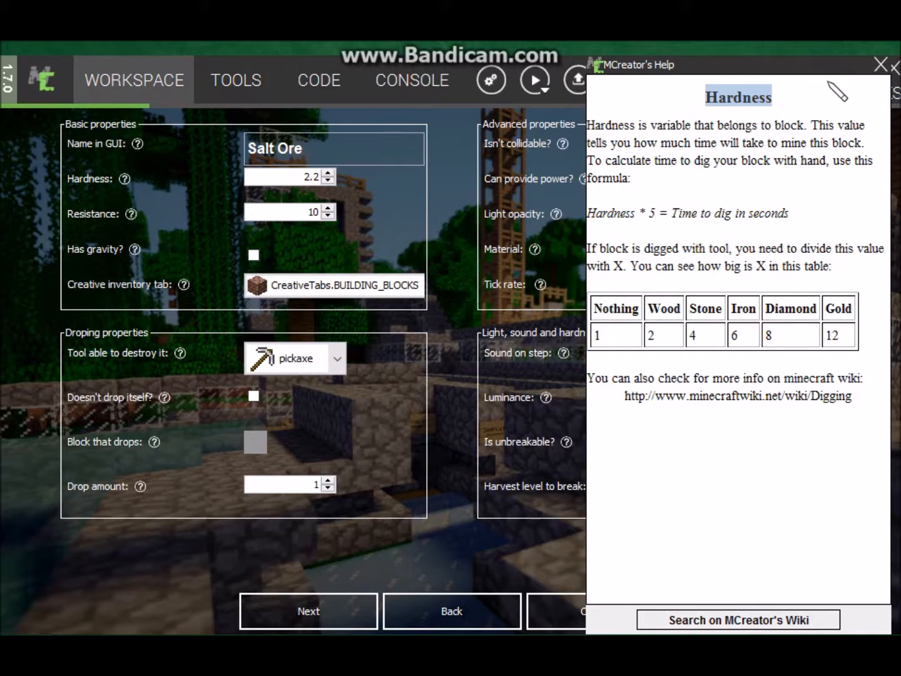
pyautogui.click(837, 93)
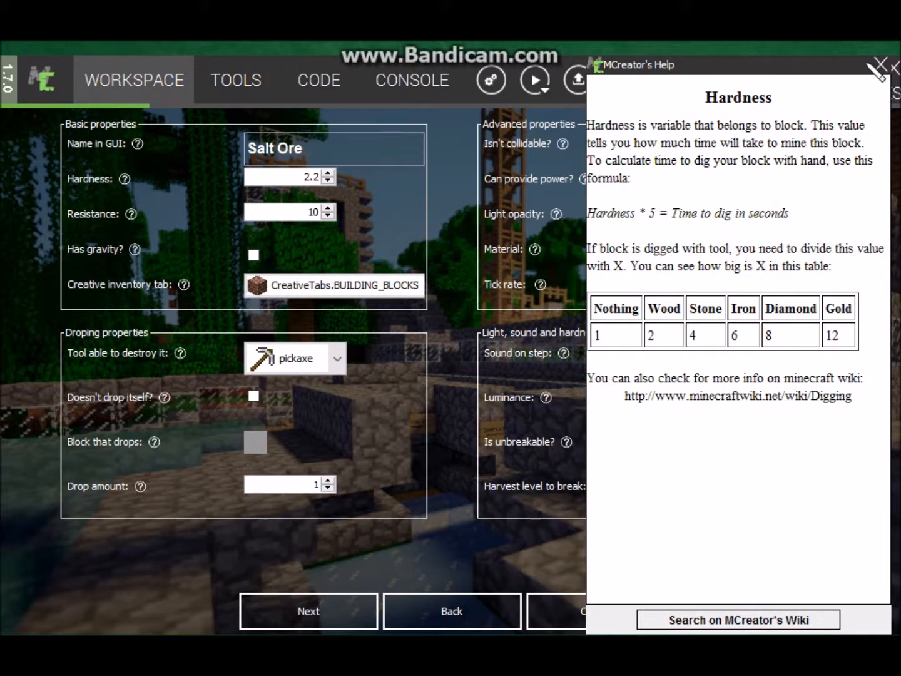
pyautogui.click(881, 65)
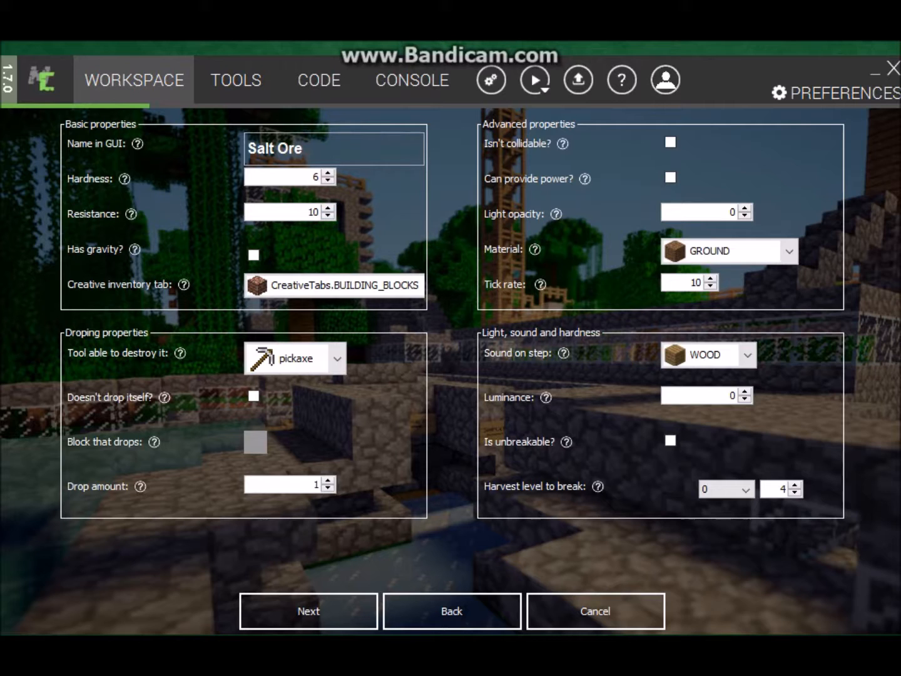
# - Examine the blast resistance comparison table in the help for the resistance setting, then close the help
pyautogui.moveTo(900, 58); pyautogui.dragTo(713, 56)
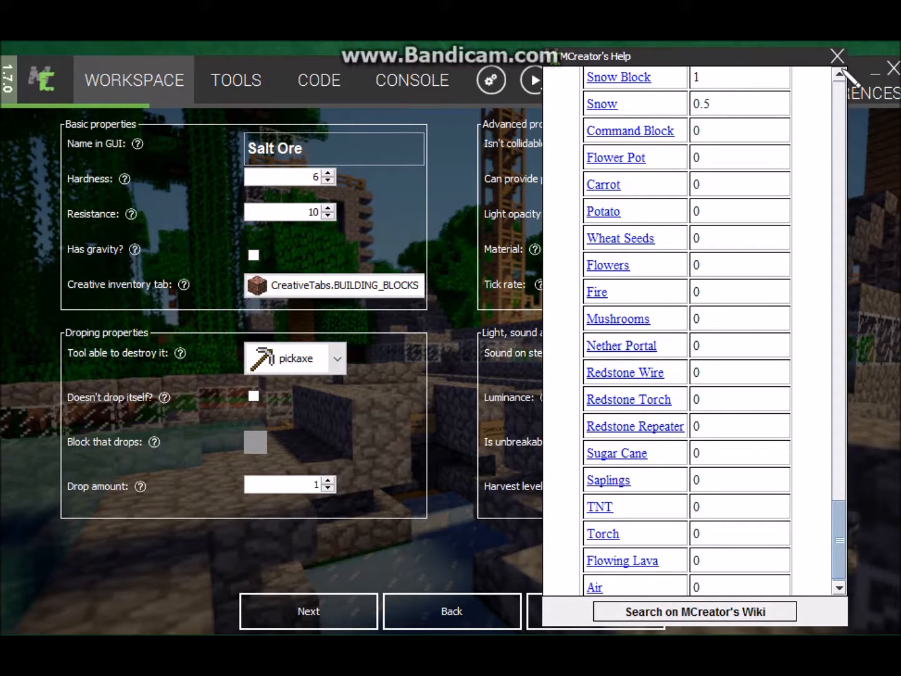
pyautogui.click(840, 106)
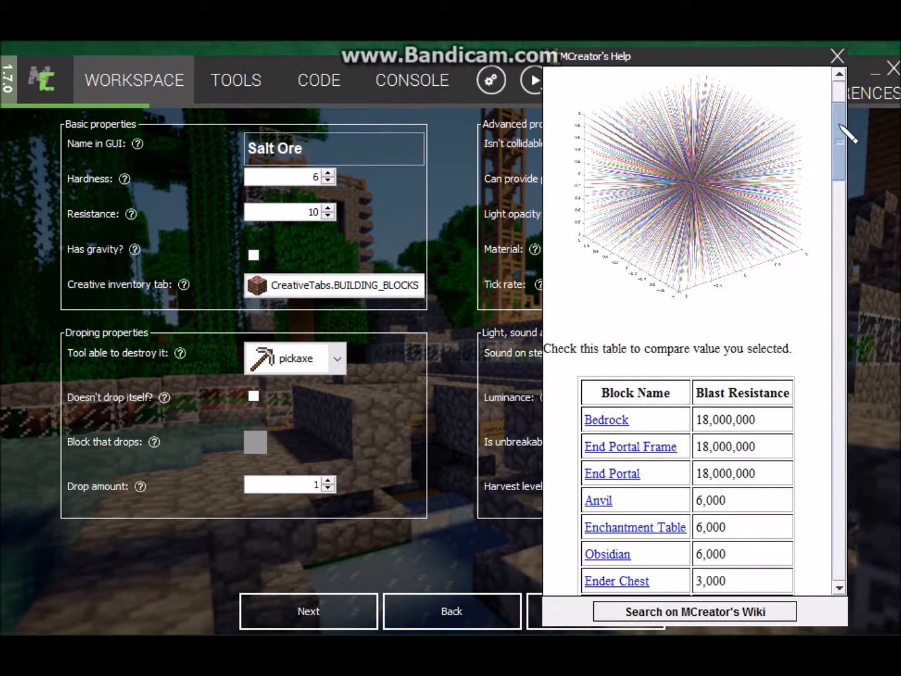
pyautogui.moveTo(841, 139); pyautogui.dragTo(856, 170)
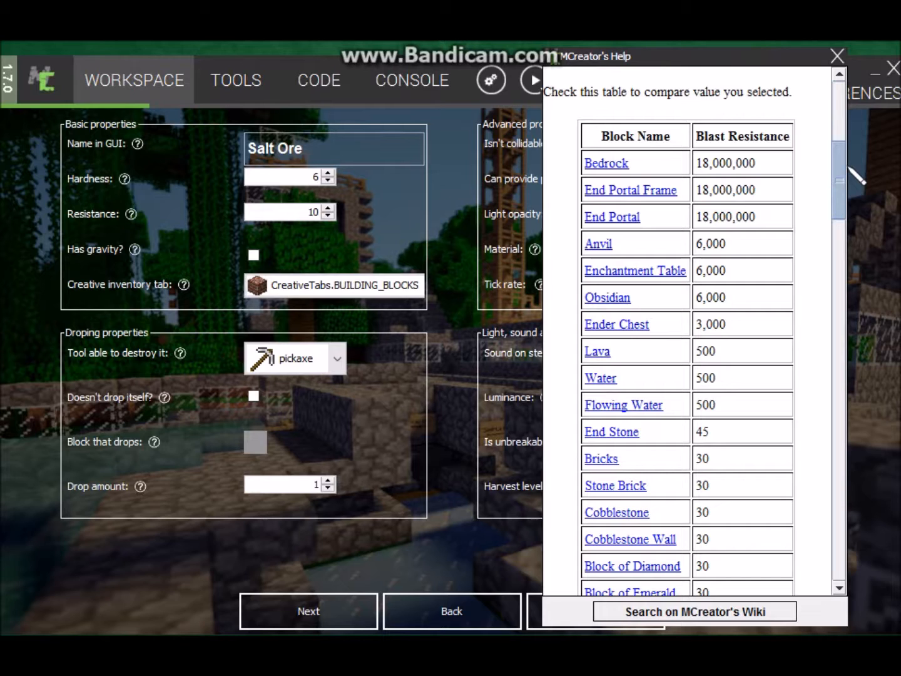
pyautogui.scroll(-1, 856, 178)
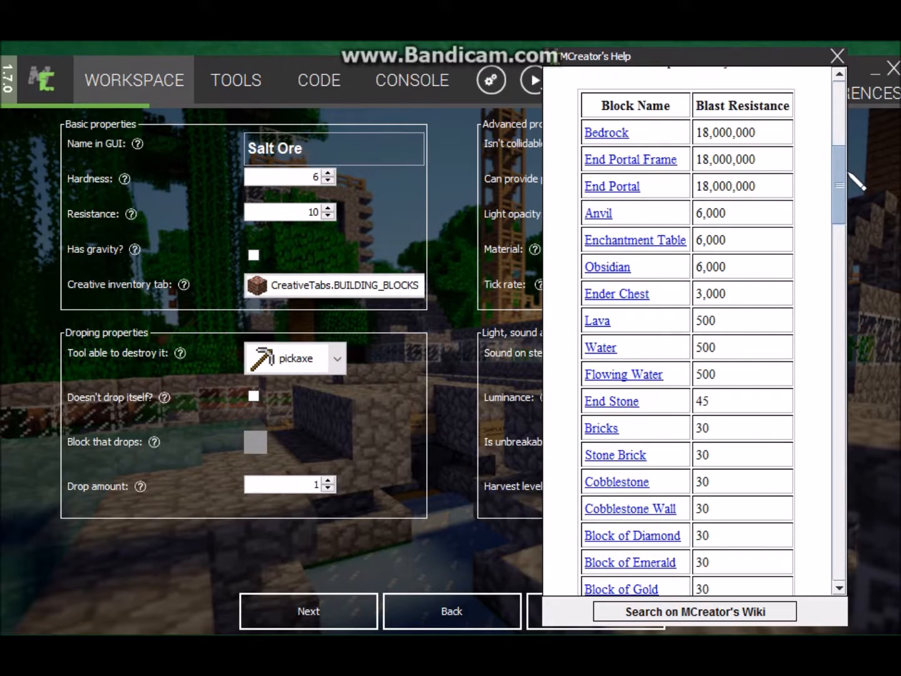
pyautogui.scroll(-1, 856, 181)
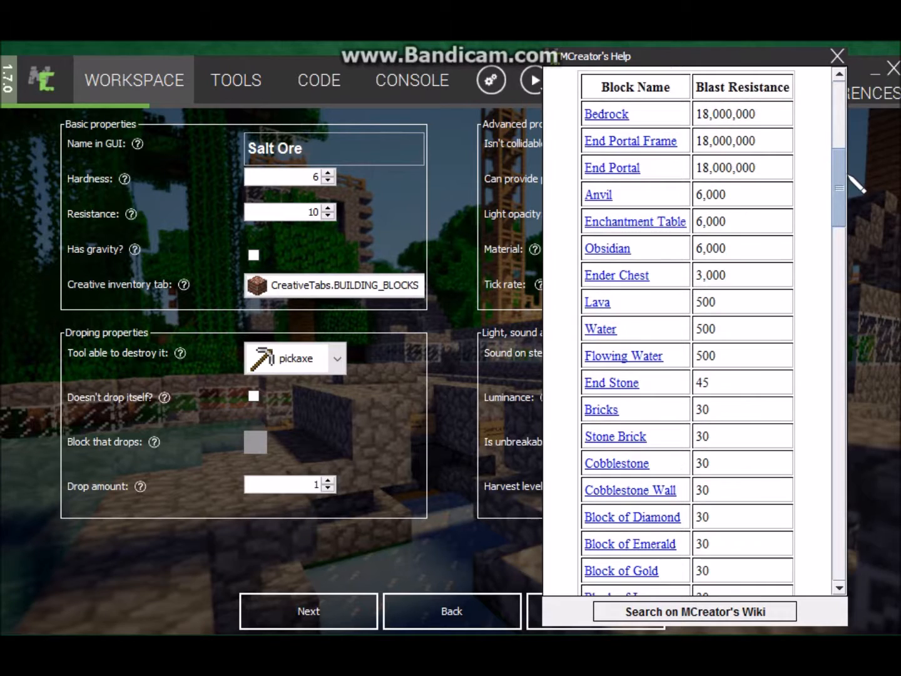
pyautogui.scroll(-3, 856, 185)
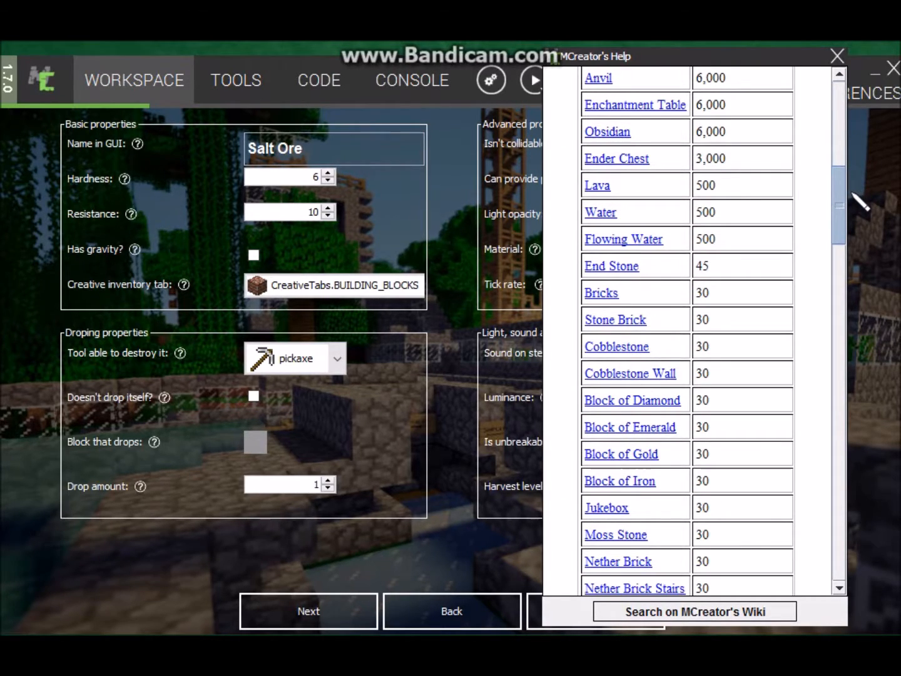
pyautogui.scroll(-3, 860, 202)
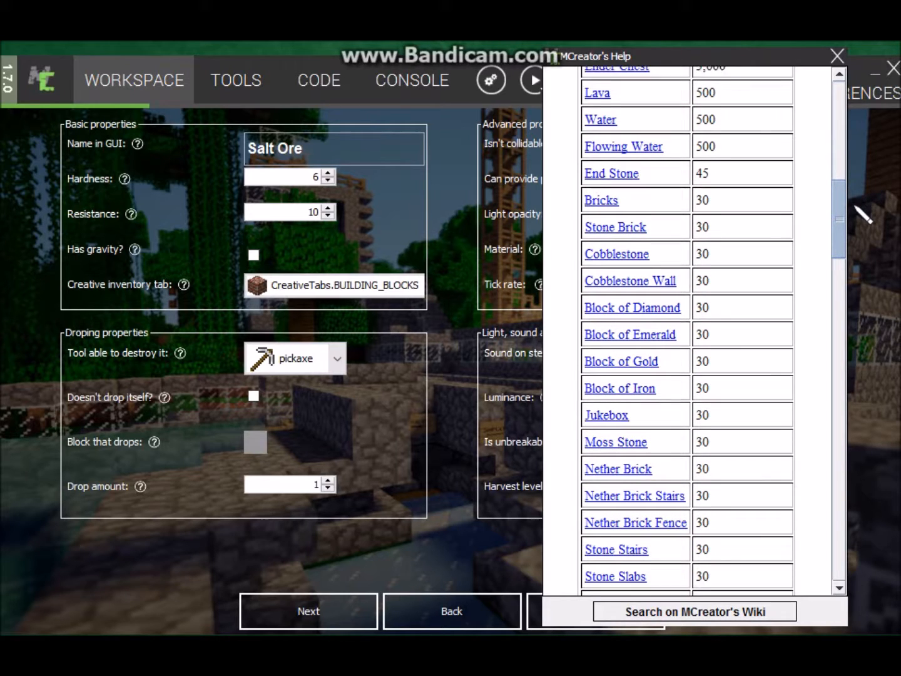
pyautogui.scroll(-1, 863, 215)
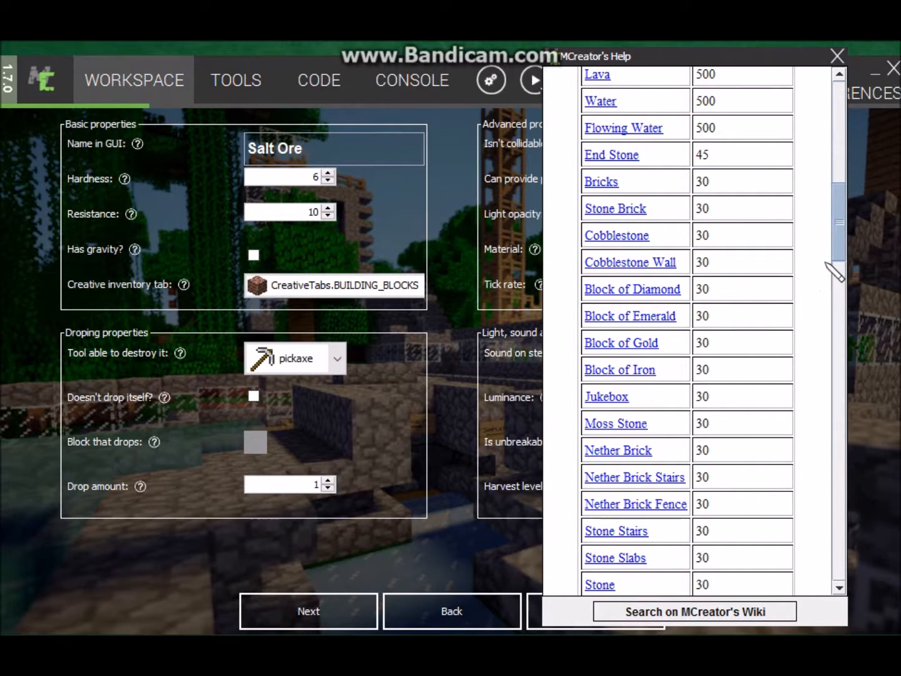
pyautogui.moveTo(841, 251); pyautogui.dragTo(874, 355)
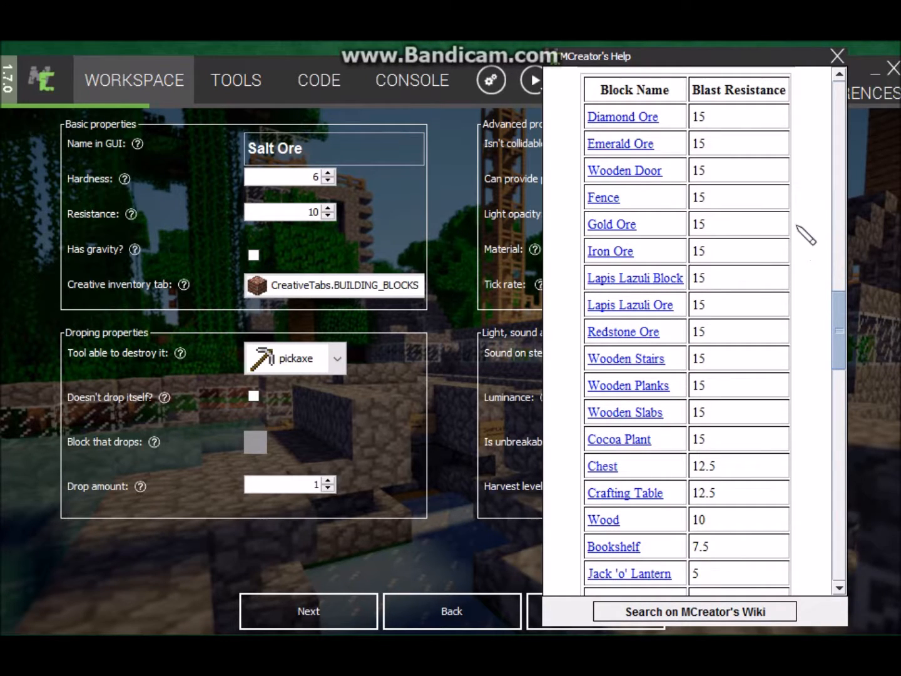
pyautogui.click(837, 55)
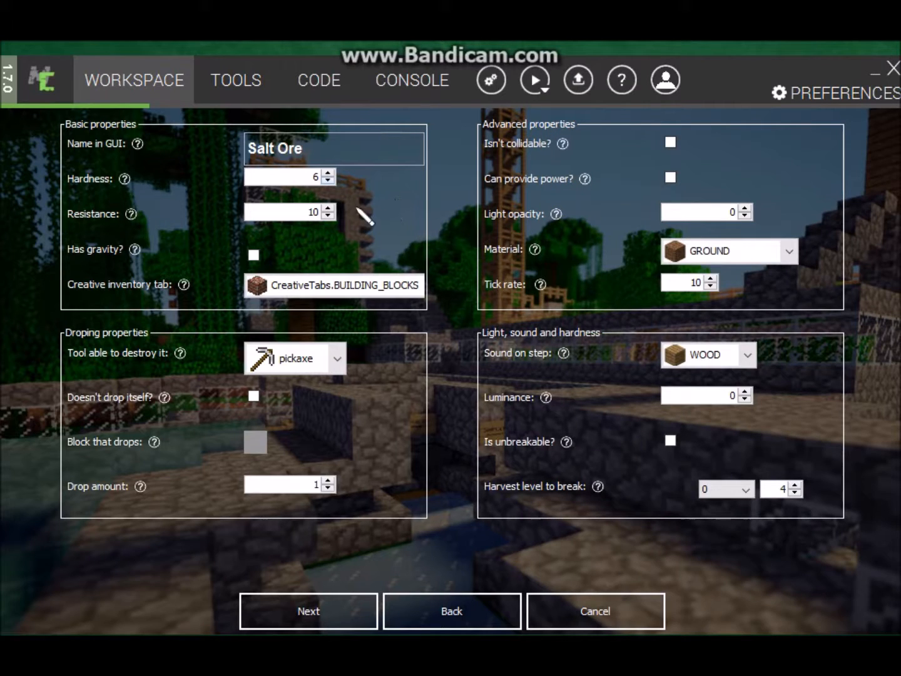
# - Set the block's resistance to 15, keeping CreativeTabs.BUILDING_BLOCKS as the inventory tab and pickaxe as the tool able to destroy it
pyautogui.click(328, 209)
pyautogui.click(262, 289)
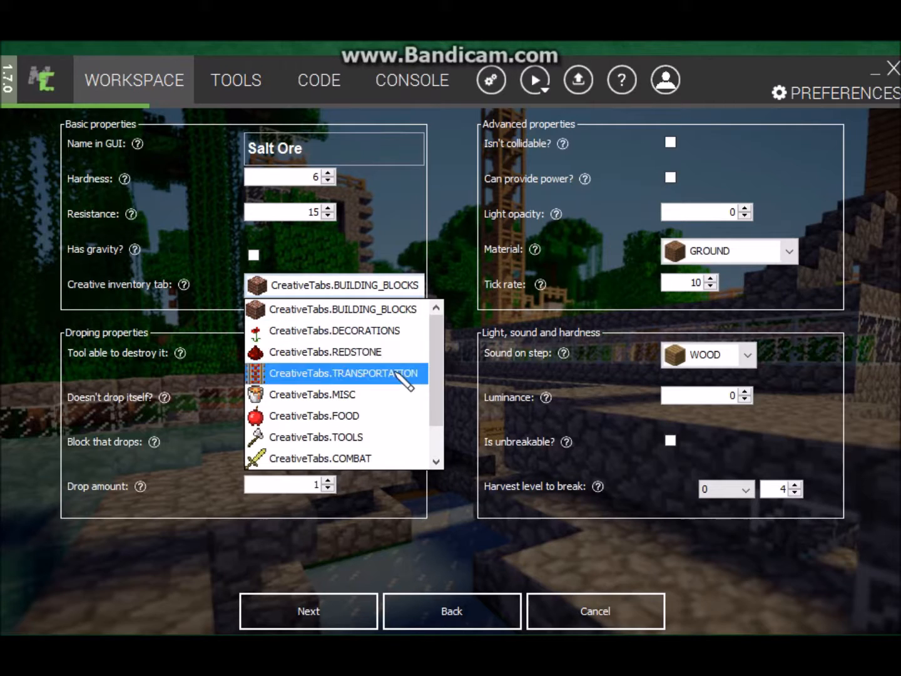
pyautogui.click(403, 316)
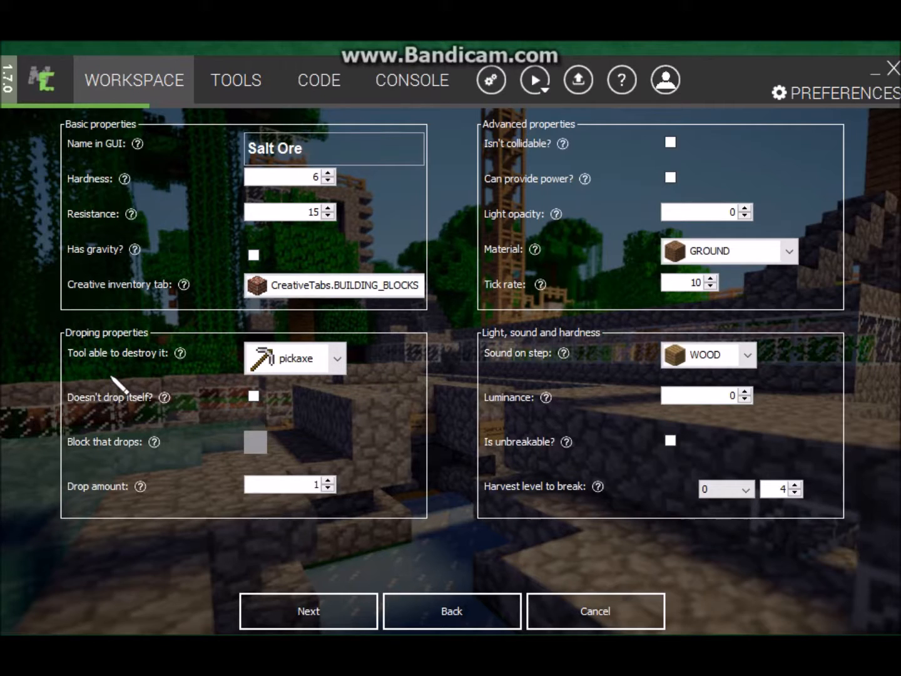
pyautogui.click(337, 358)
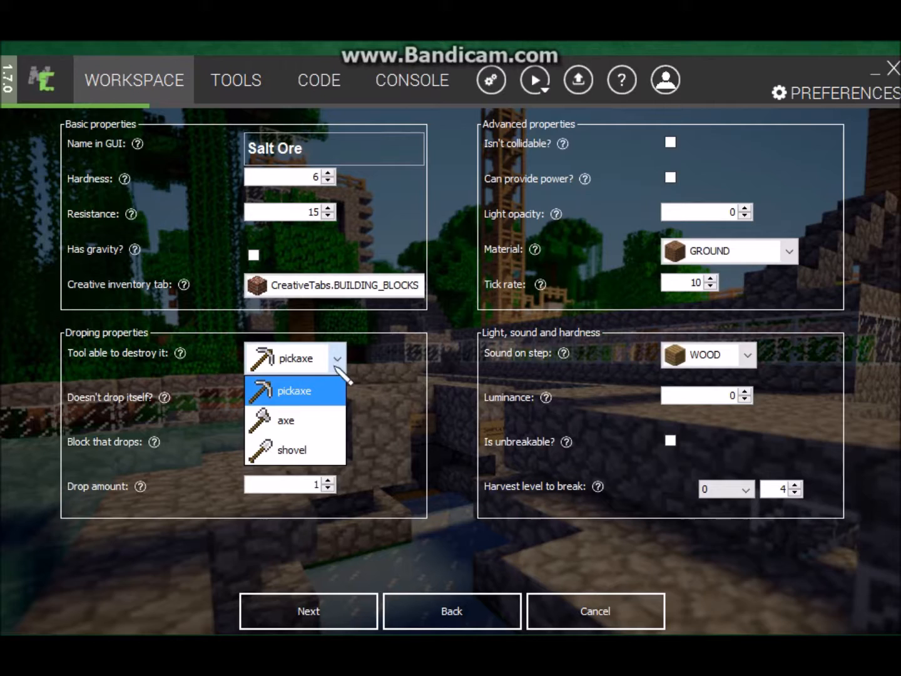
pyautogui.click(316, 400)
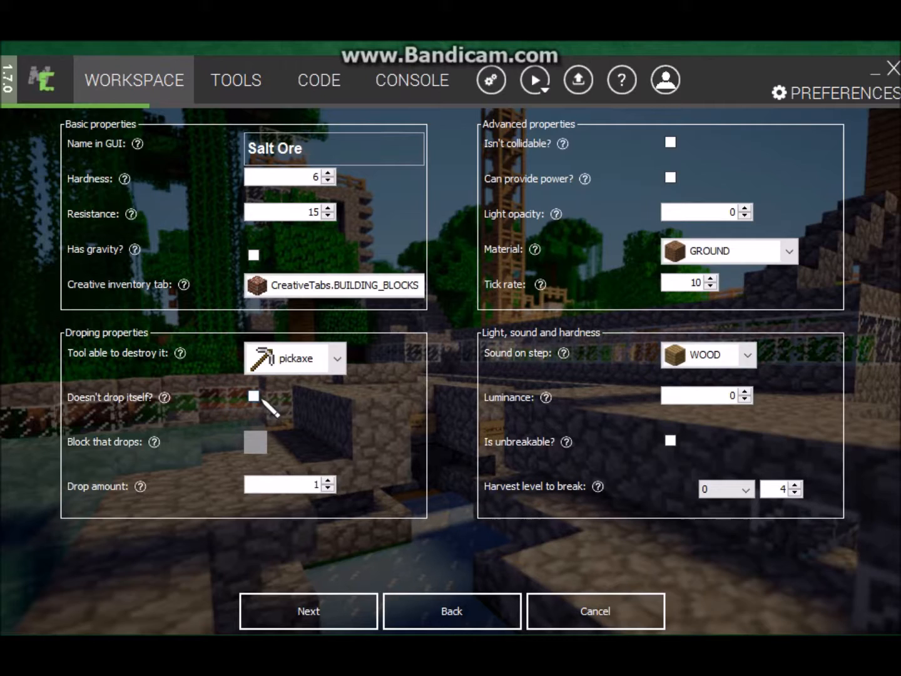
# - Set the sound on step to STONE and continue to the particle settings page
pyautogui.click(668, 177)
pyautogui.click(749, 357)
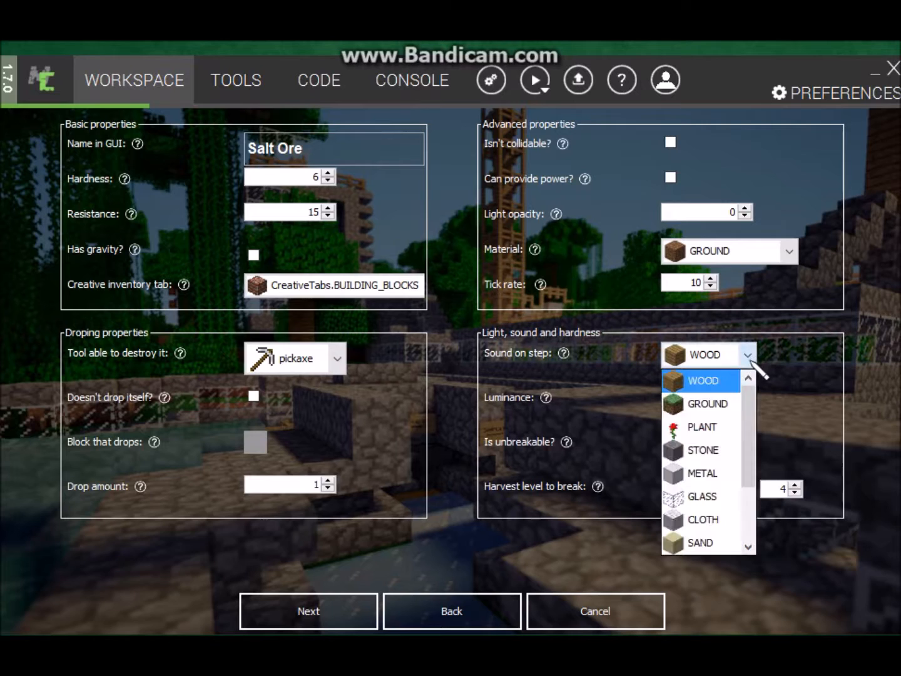
pyautogui.click(713, 455)
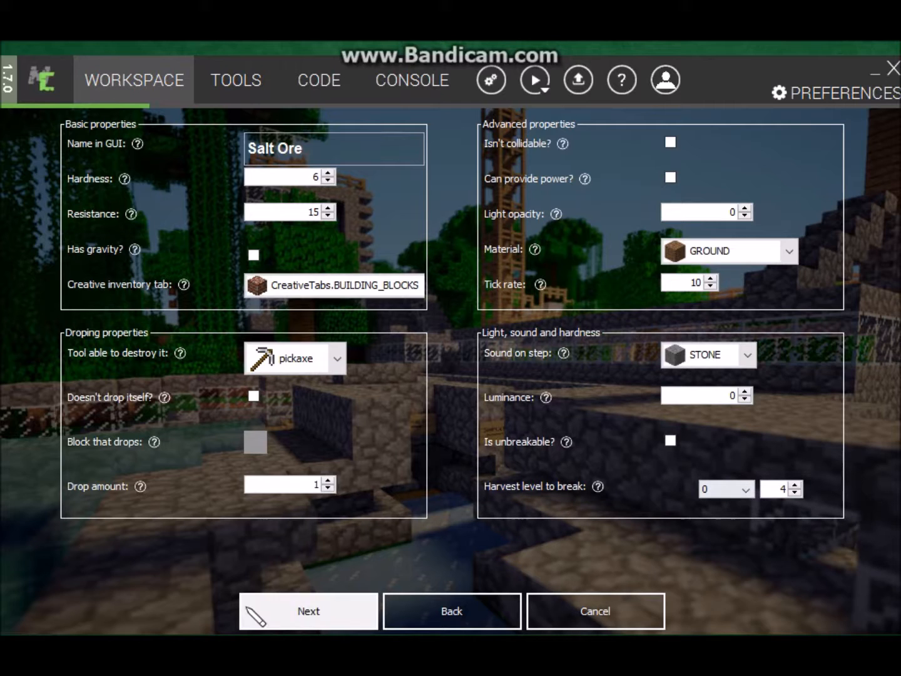
pyautogui.click(308, 611)
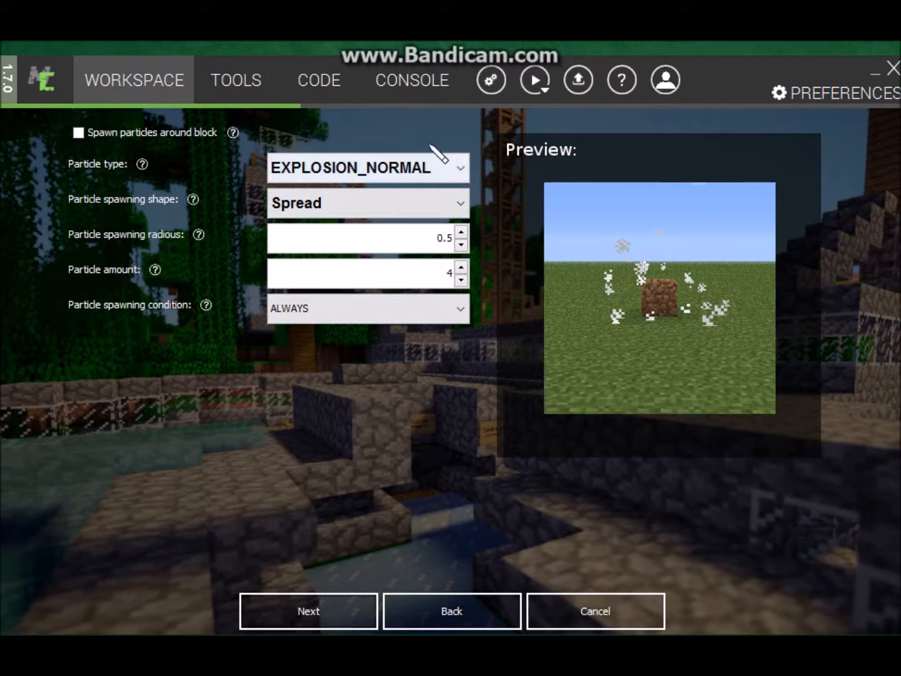
# - Try the ITEM_CRACK, BLOCK_CRACK, BLOCK_DUST and BARRIER particle types for the block
pyautogui.click(460, 167)
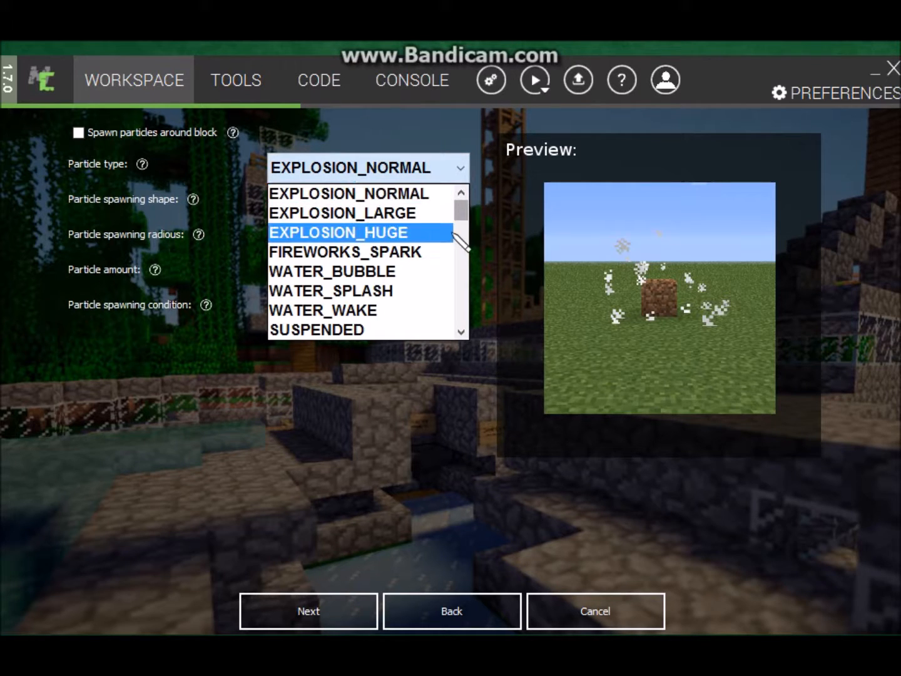
pyautogui.moveTo(462, 215); pyautogui.dragTo(464, 282)
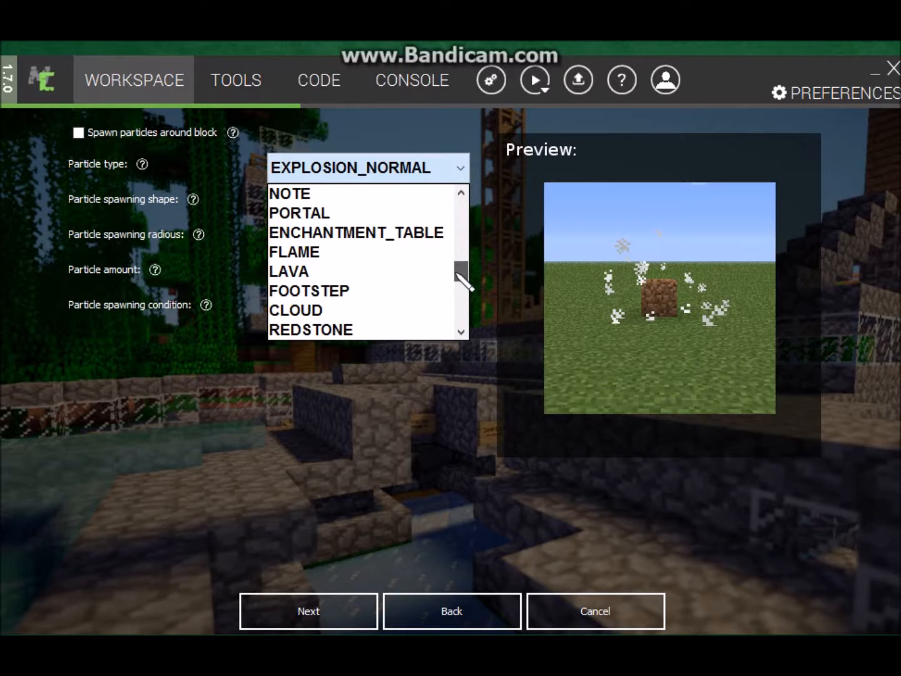
pyautogui.moveTo(458, 278); pyautogui.dragTo(454, 298)
pyautogui.click(355, 292)
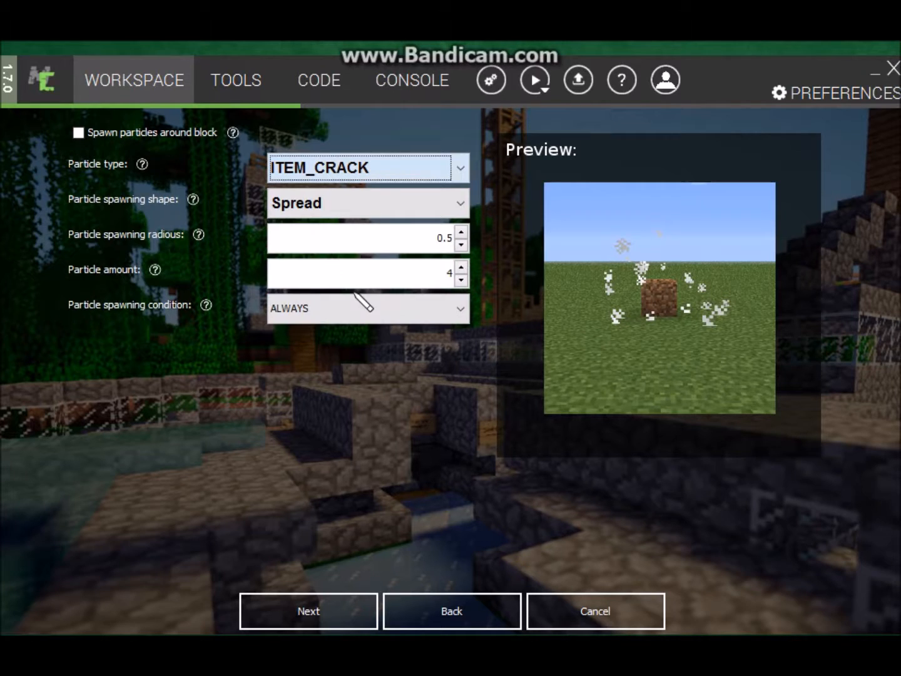
pyautogui.click(461, 171)
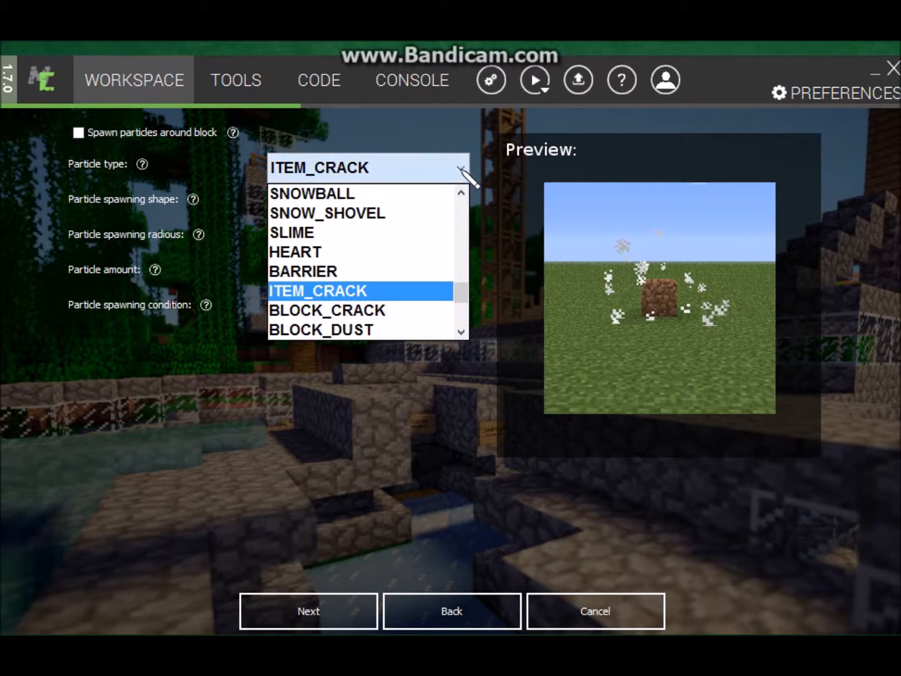
pyautogui.click(409, 311)
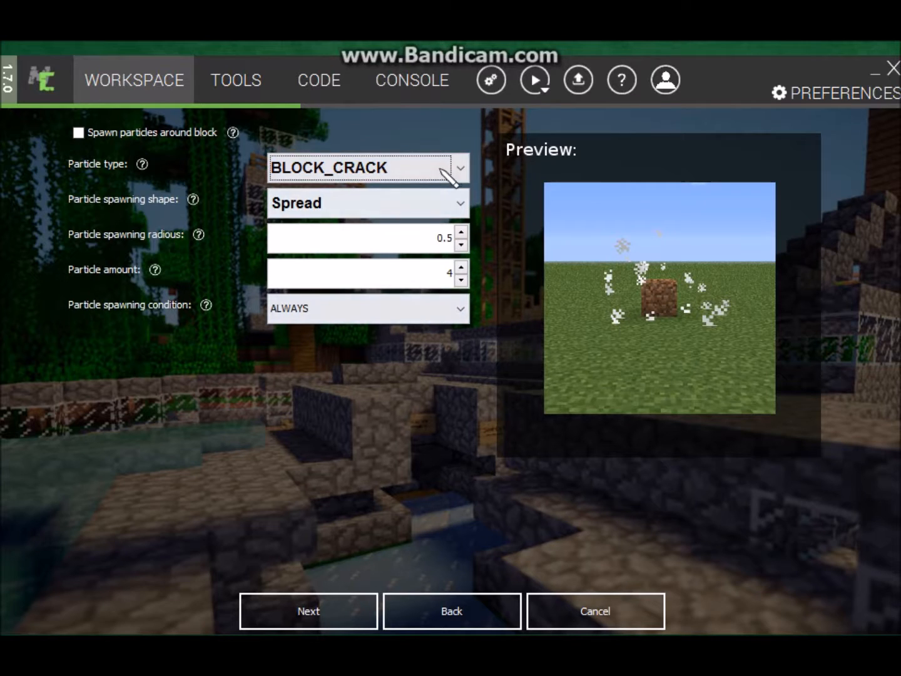
pyautogui.click(460, 169)
pyautogui.click(357, 330)
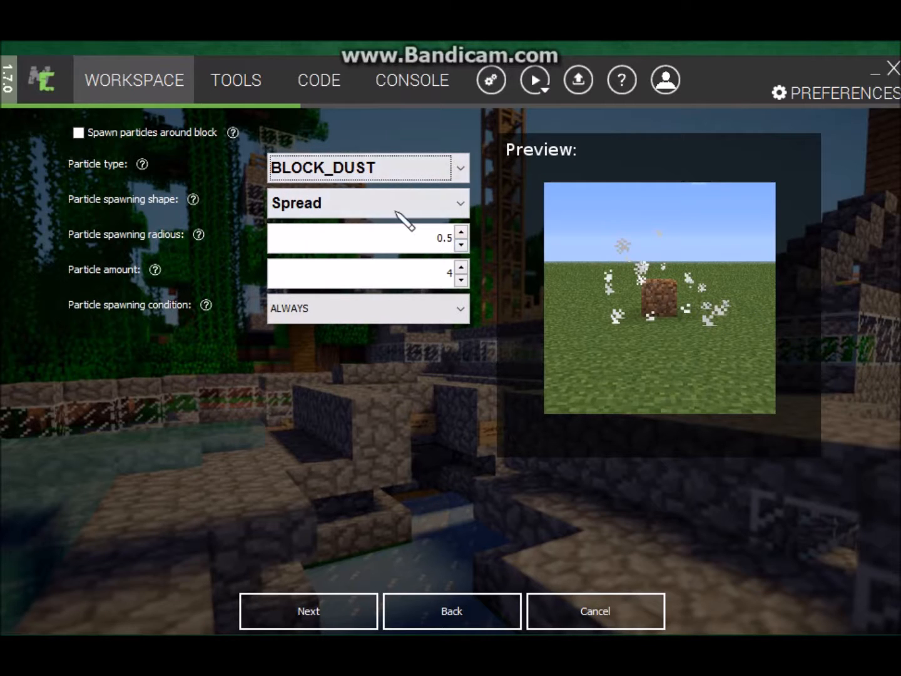
pyautogui.click(462, 171)
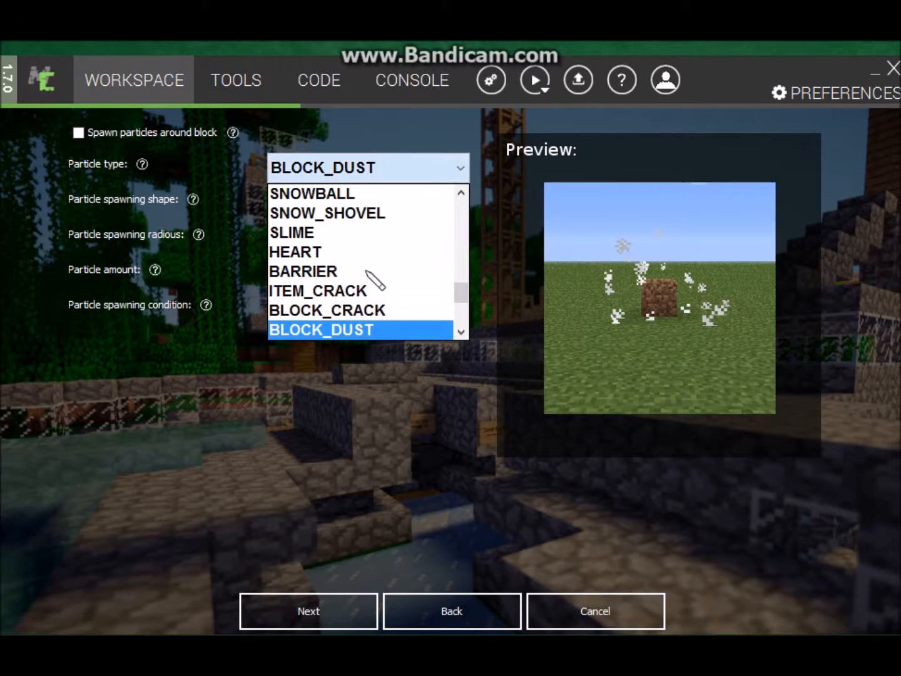
pyautogui.click(354, 311)
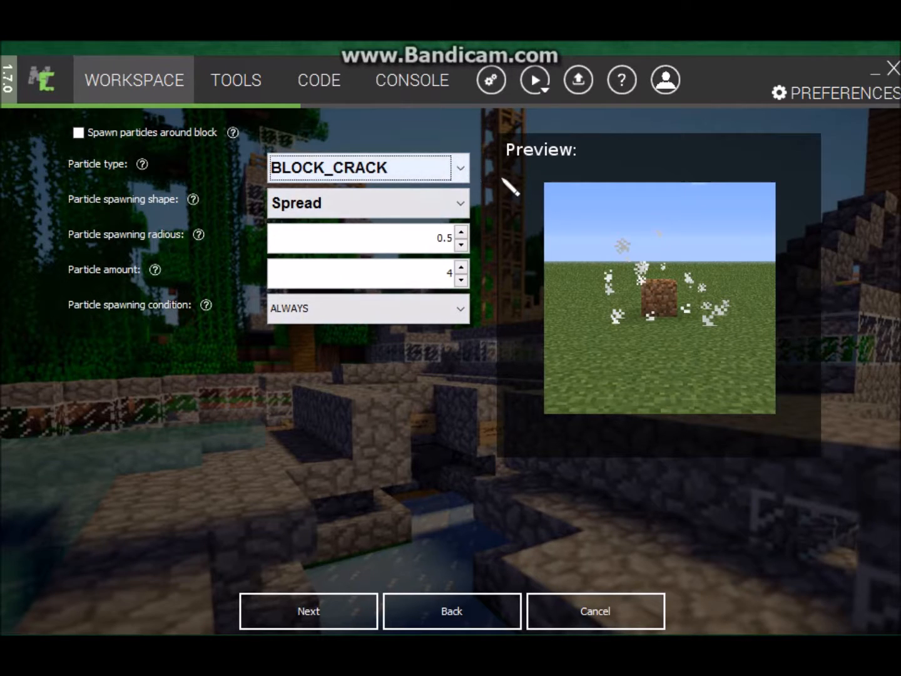
pyautogui.click(458, 169)
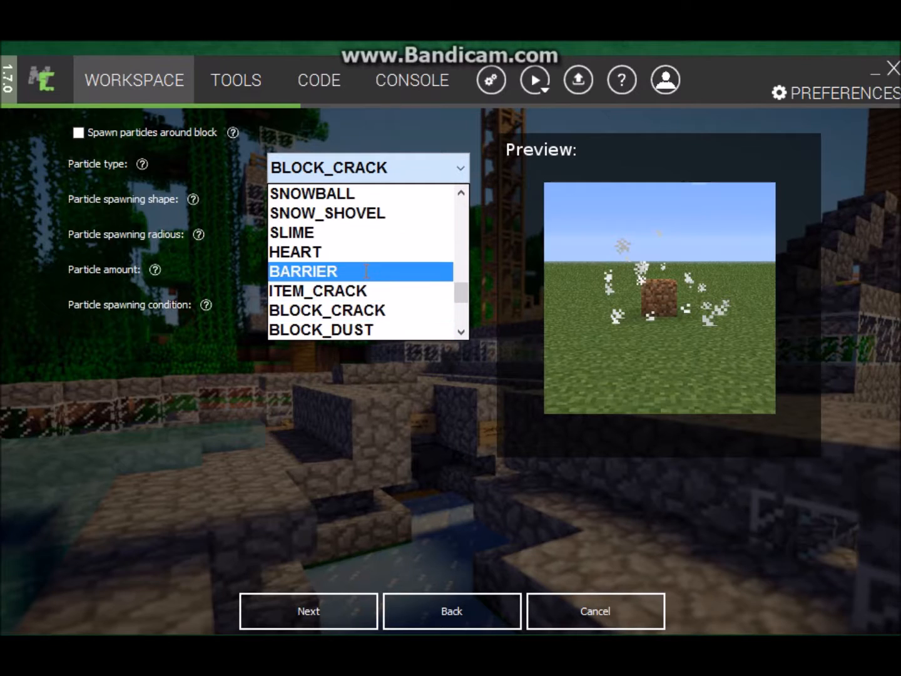
pyautogui.click(376, 271)
# - Set the particle type to BLOCK_DUST with the spawning condition kept at ALWAYS, and continue to the block's inventory page
pyautogui.click(456, 171)
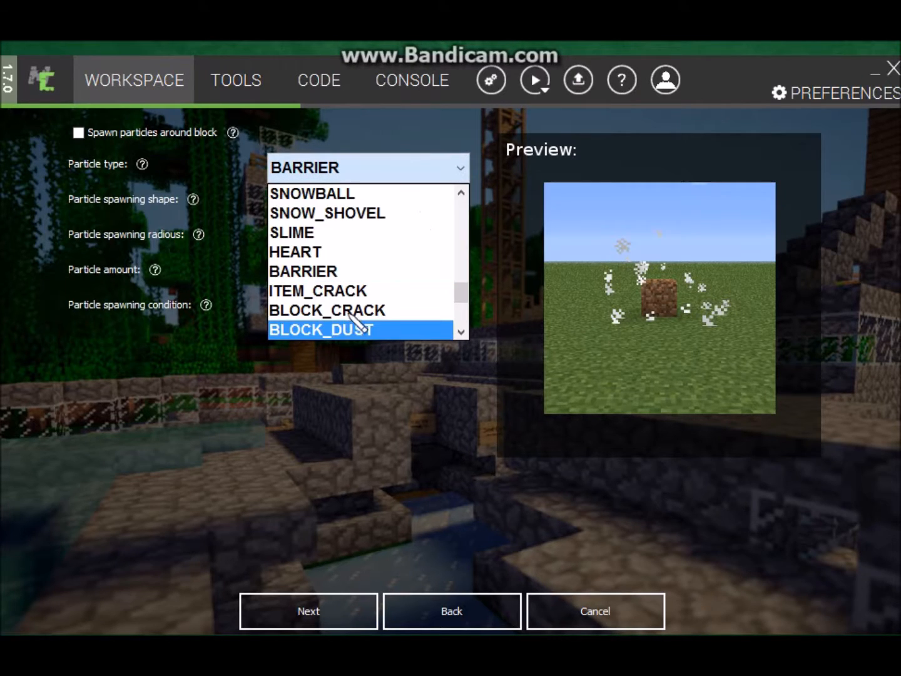
pyautogui.click(354, 330)
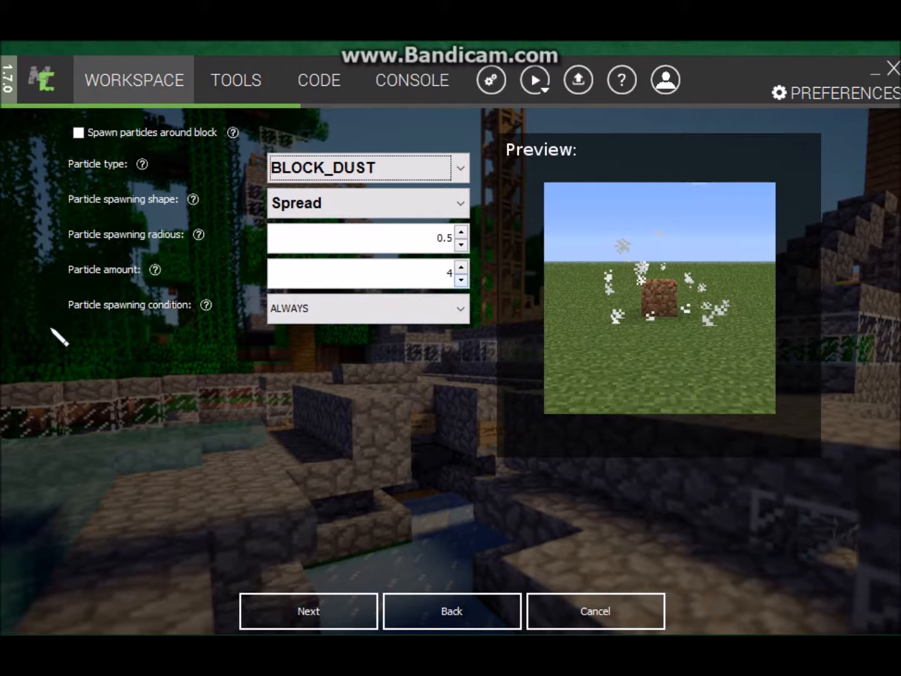
pyautogui.click(461, 308)
pyautogui.click(435, 330)
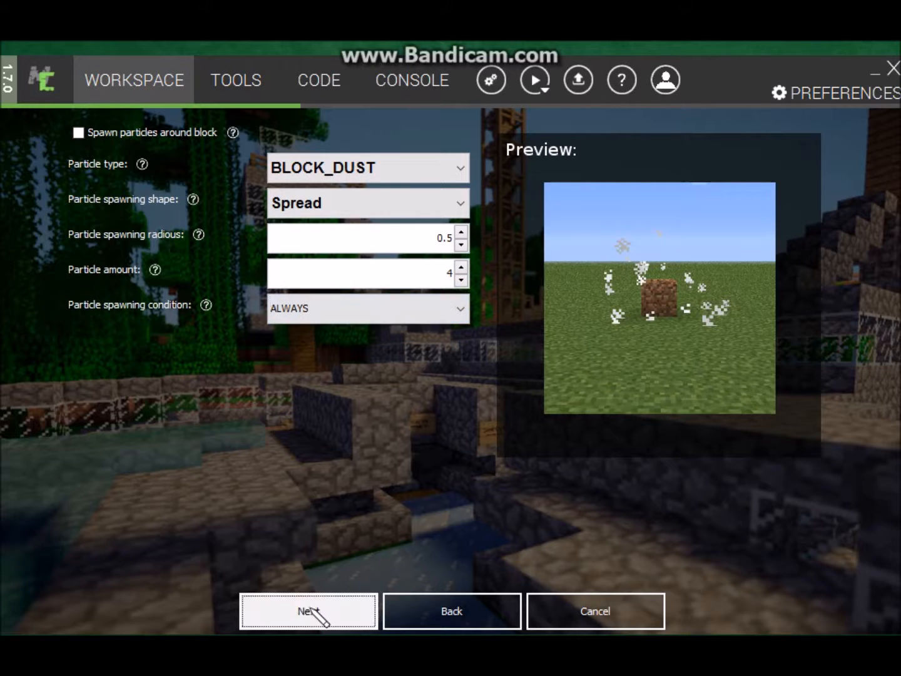
pyautogui.click(305, 609)
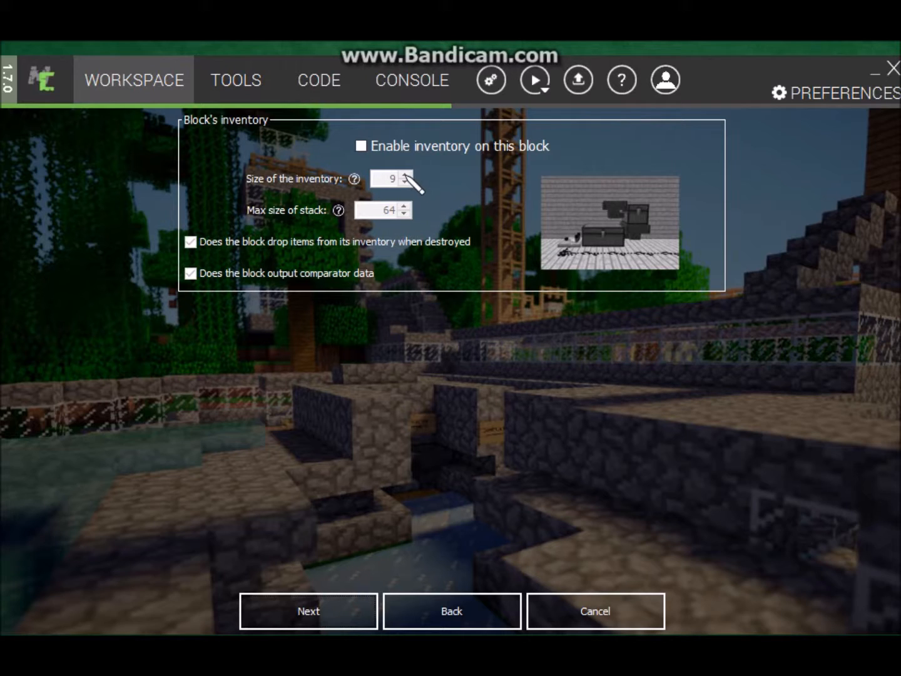
# - Try enabling the inventory on this block and turn it back off
pyautogui.click(361, 147)
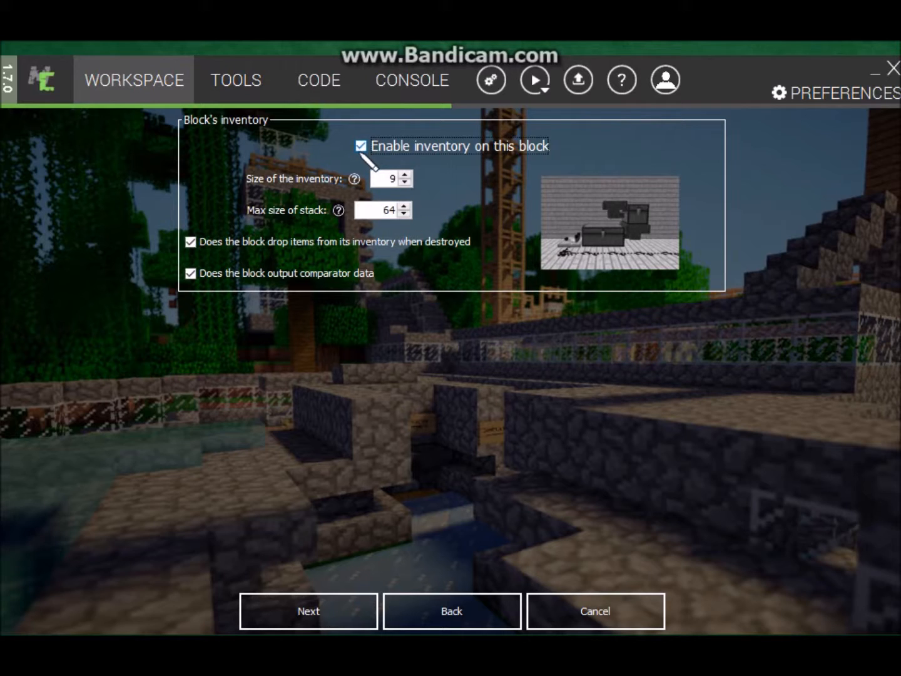
pyautogui.click(363, 148)
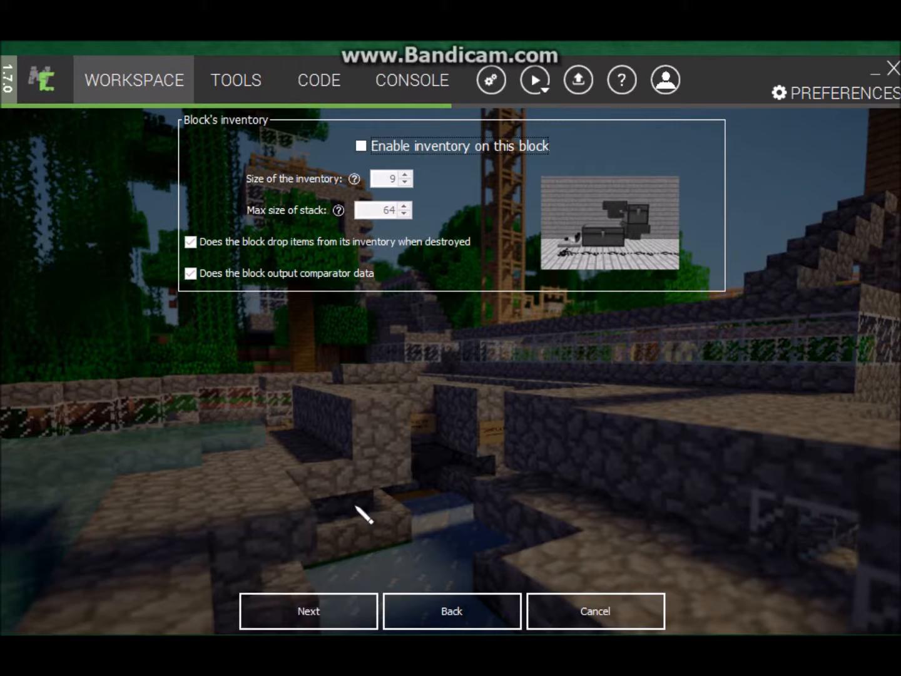
# - Advance past the inventory and event pages without additions and set the minimal generation height to 7
pyautogui.click(312, 614)
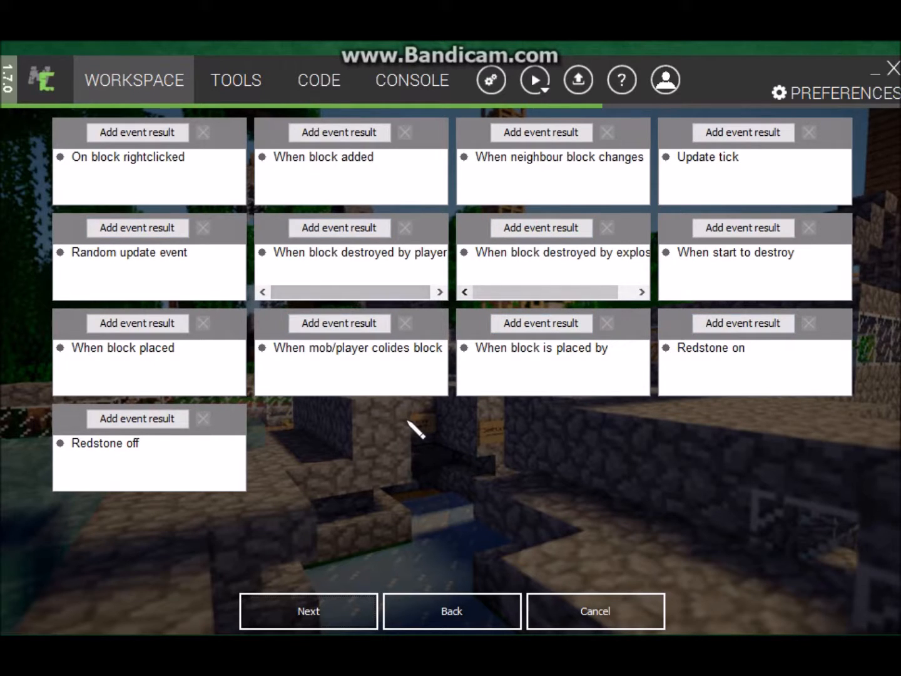
pyautogui.click(319, 612)
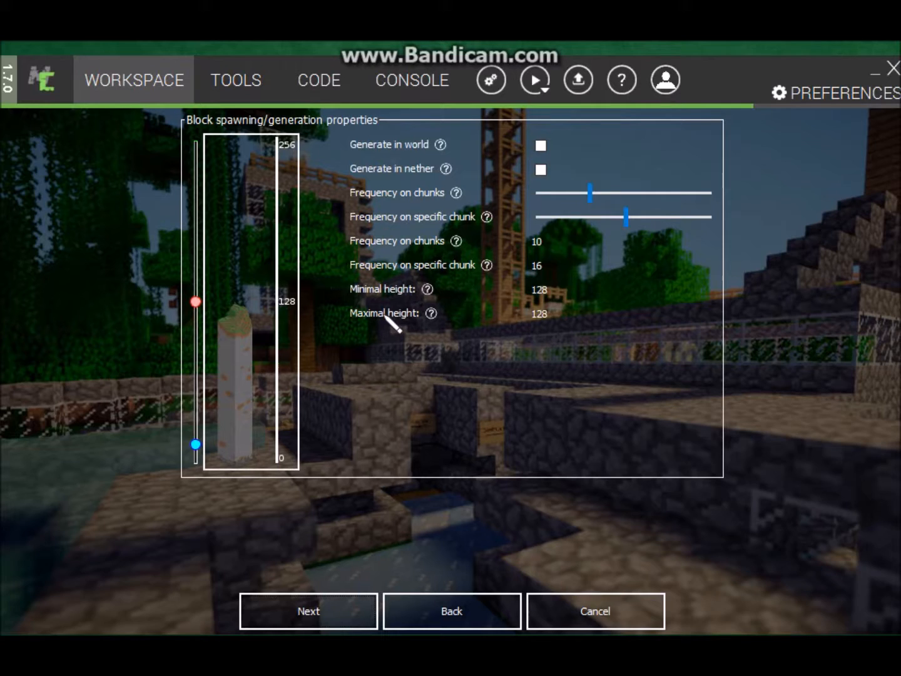
pyautogui.moveTo(196, 444)
pyautogui.mouseDown()
pyautogui.moveTo(198, 413)
pyautogui.moveTo(197, 465)
pyautogui.moveTo(195, 453)
pyautogui.mouseUp()
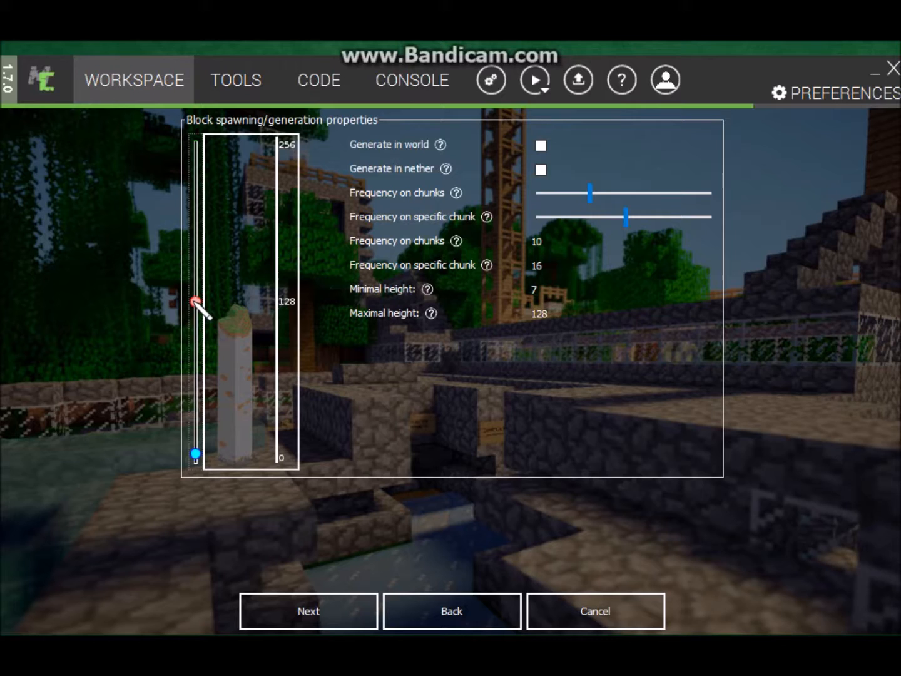
# - Set the maximal generation height to 96 and enable generation of the block in the world
pyautogui.moveTo(196, 301); pyautogui.dragTo(244, 341)
pyautogui.moveTo(195, 344); pyautogui.dragTo(196, 342)
pyautogui.click(541, 146)
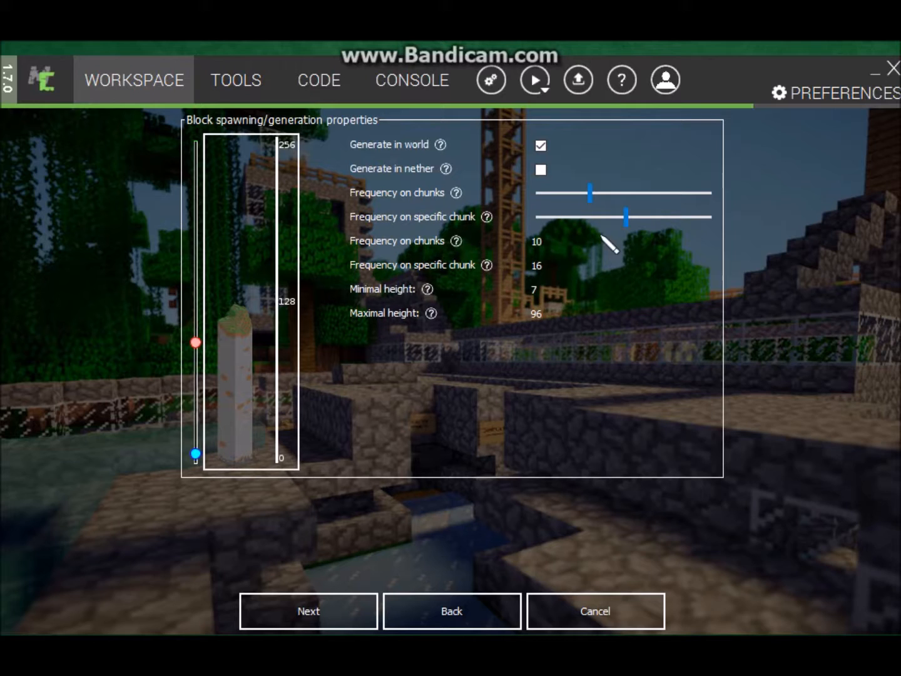
# - Adjust the block's generation frequency on a specific chunk and finish the block without any crafting or smelting recipe
pyautogui.moveTo(628, 220); pyautogui.dragTo(687, 193)
pyautogui.click(306, 620)
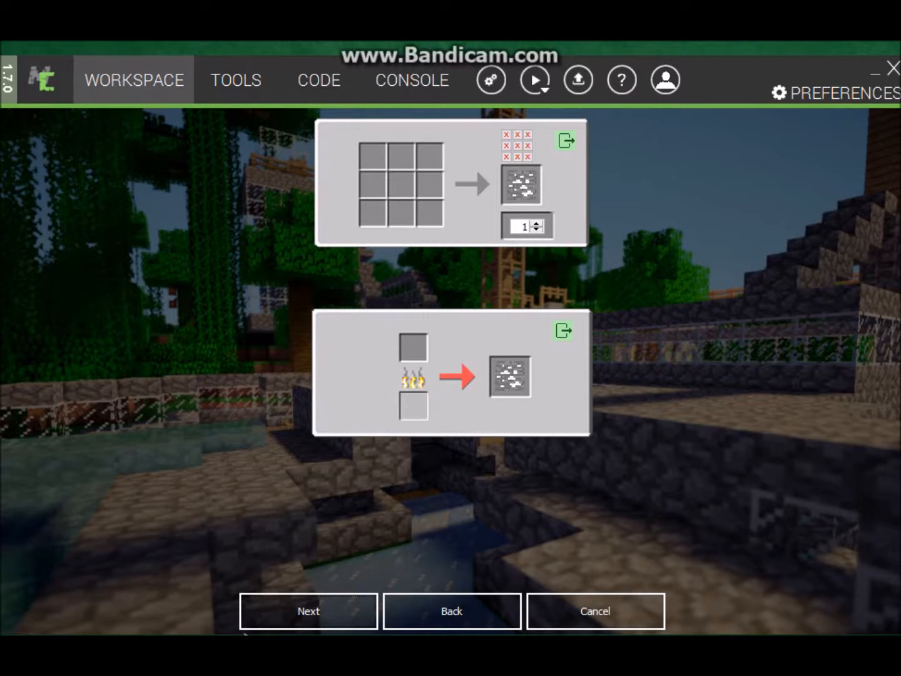
pyautogui.click(309, 611)
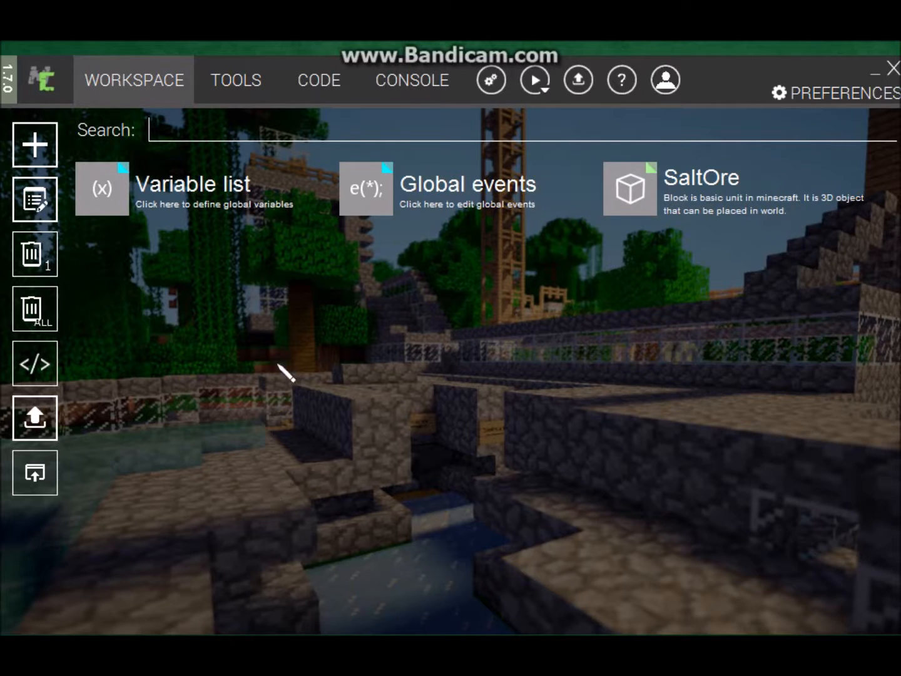
# - Create a new mod element of type Item named Salt
pyautogui.click(37, 149)
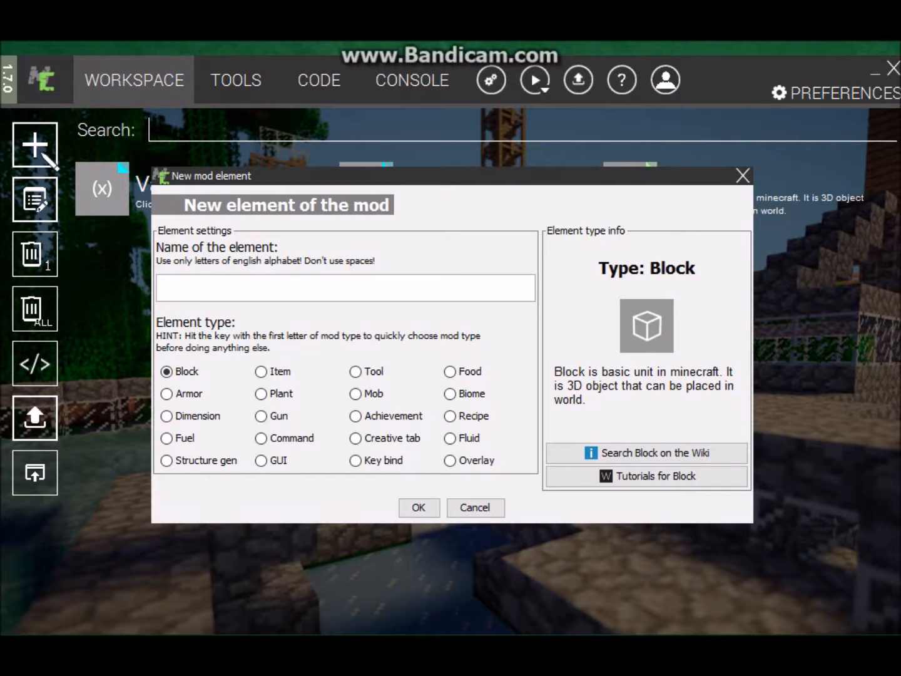
pyautogui.click(275, 373)
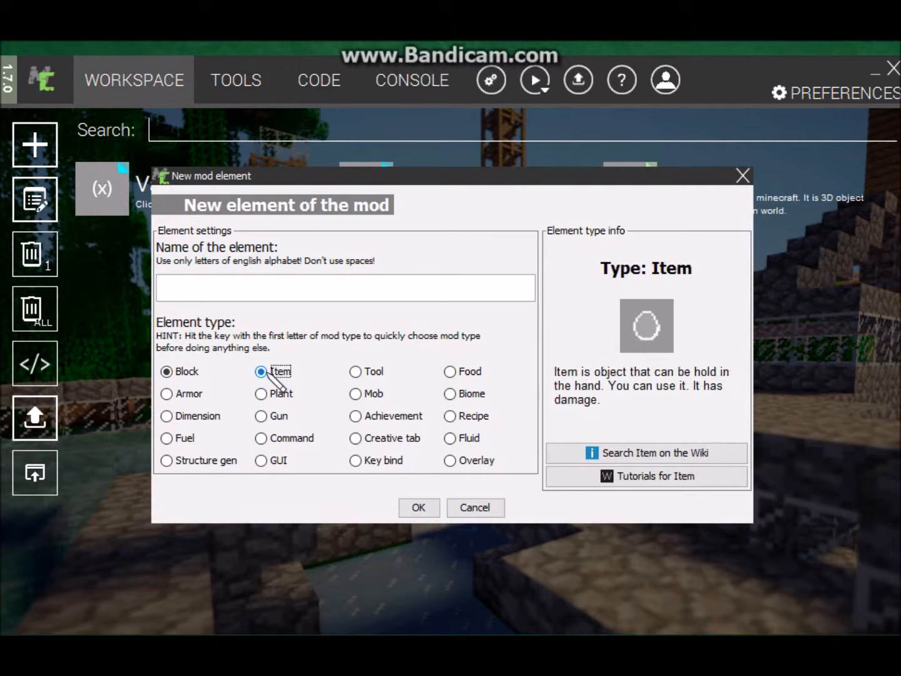
pyautogui.click(446, 291)
pyautogui.write('Salt')
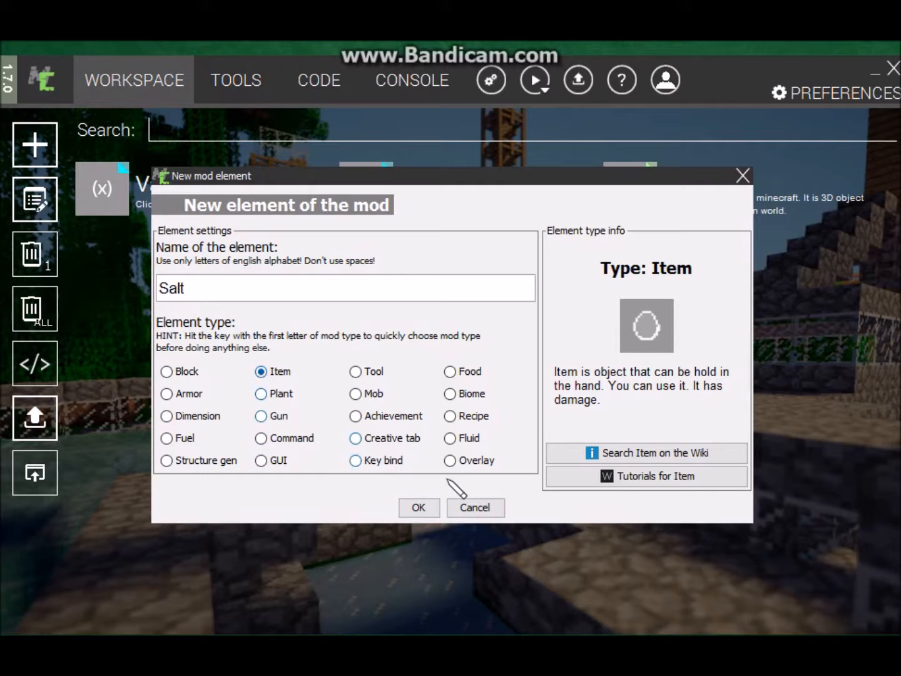
pyautogui.click(428, 511)
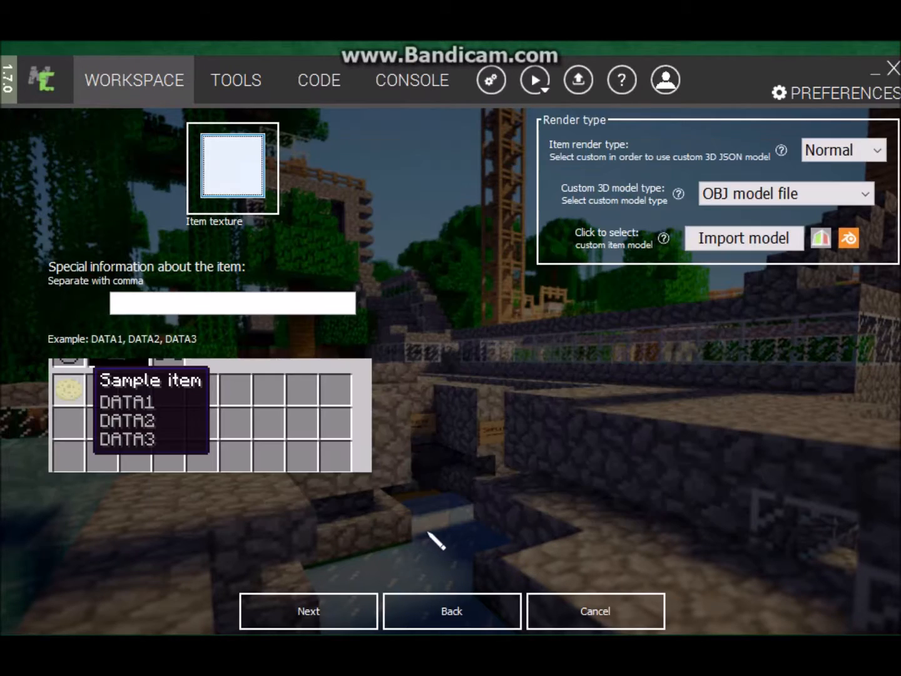
# - Import Salt.png from the Desktop as an item texture
pyautogui.click(236, 166)
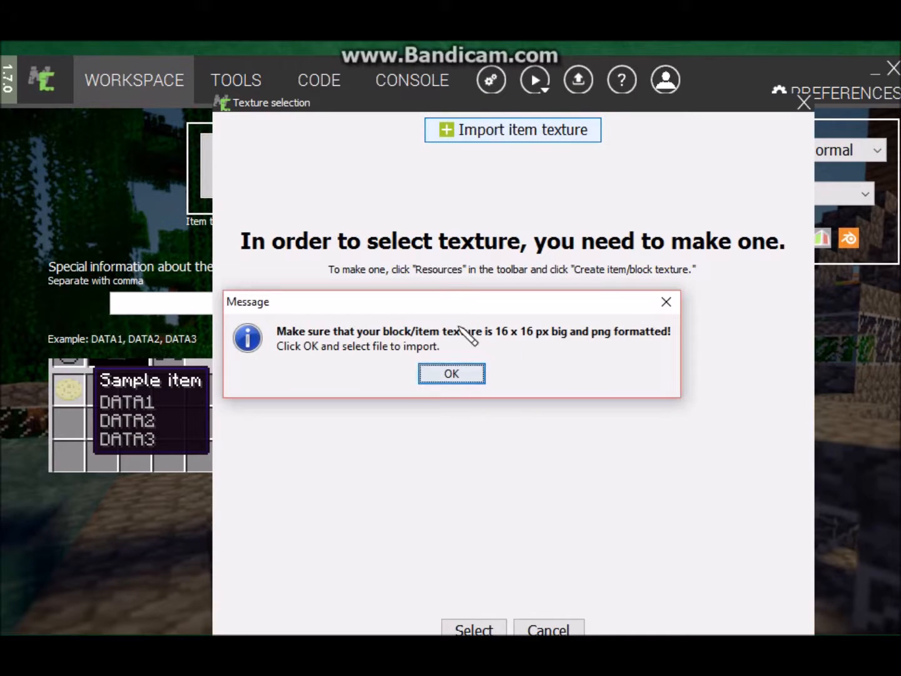
pyautogui.click(460, 374)
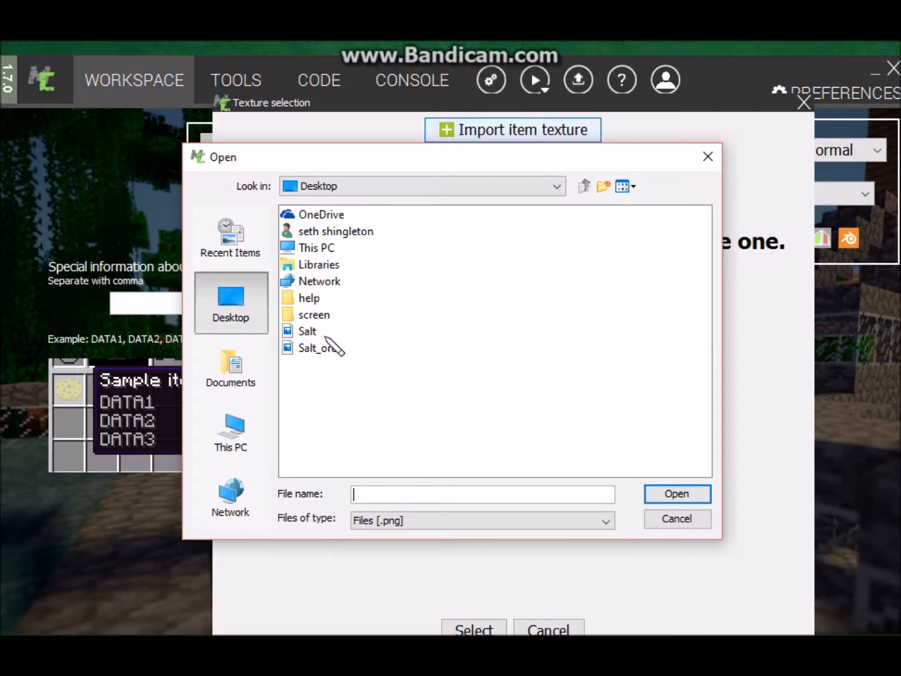
pyautogui.click(308, 331)
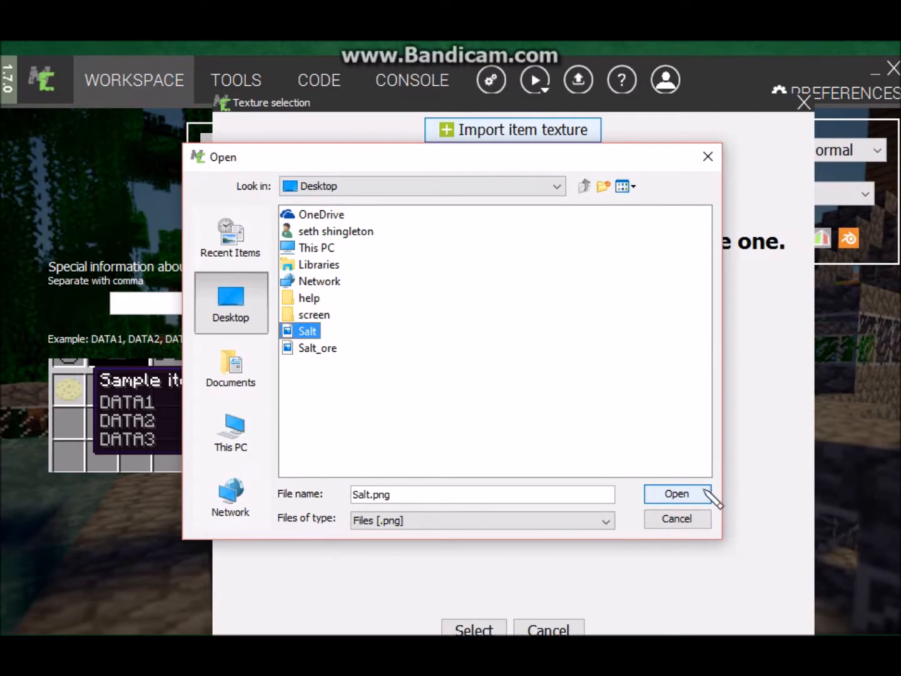
pyautogui.click(698, 494)
pyautogui.click(526, 386)
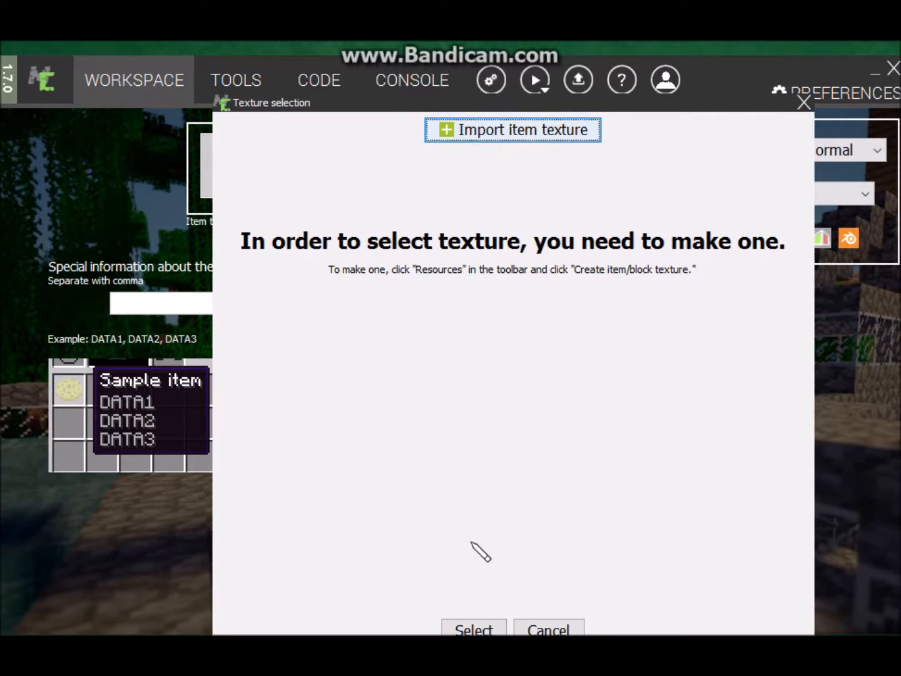
# - Reopen the texture selection and apply the imported salt texture to the item
pyautogui.click(544, 630)
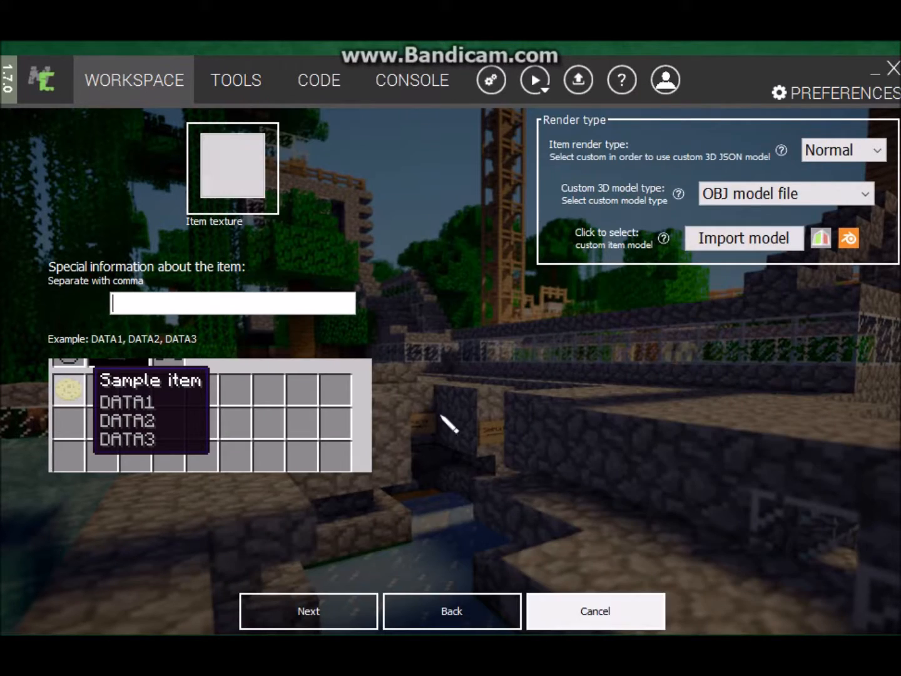
pyautogui.click(257, 181)
pyautogui.click(229, 166)
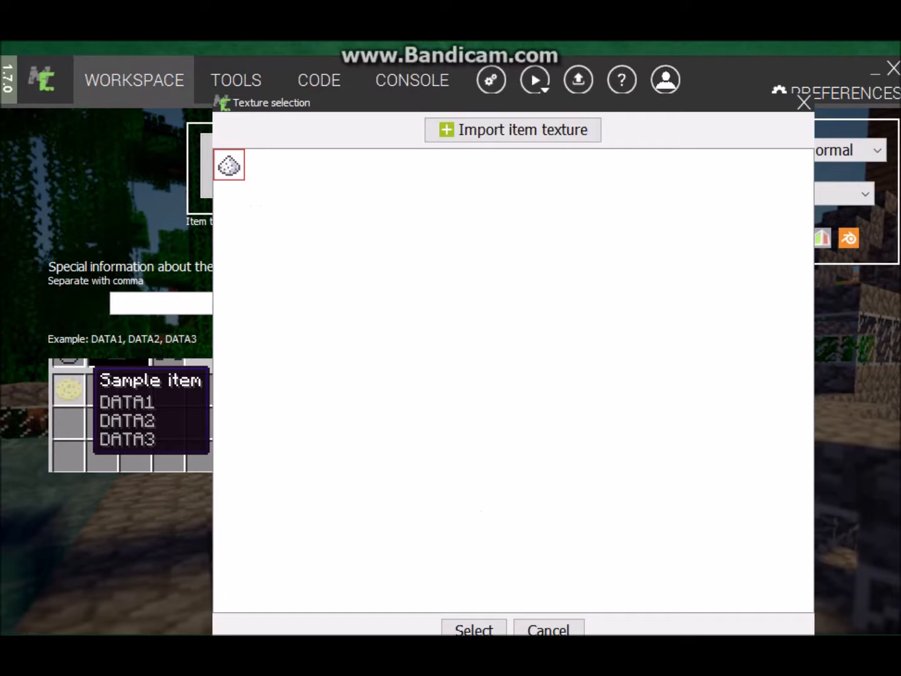
pyautogui.click(470, 628)
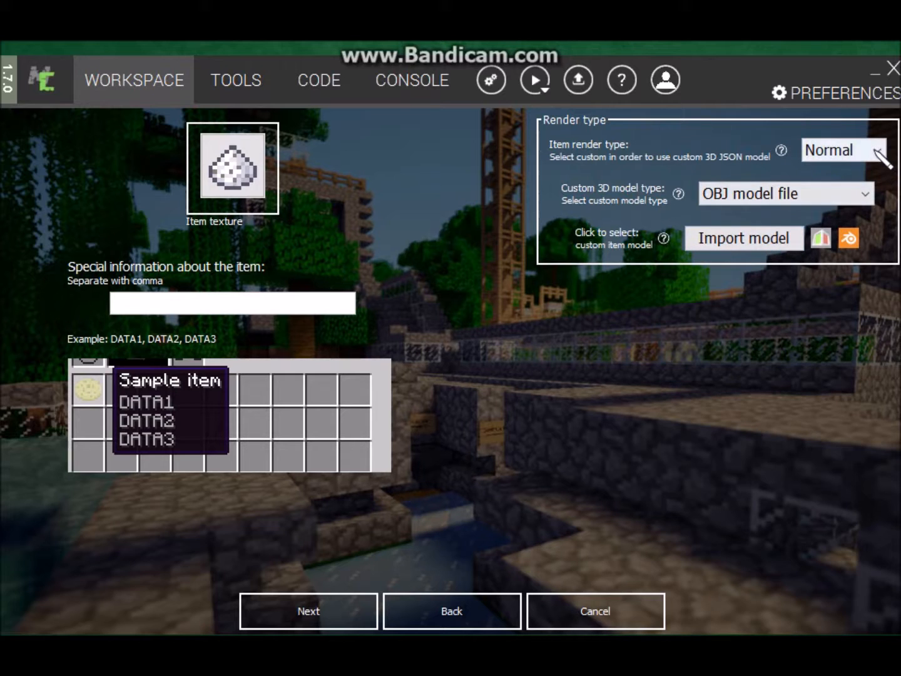
# - Name the item salt in the GUI, assign it to CreativeTabs.MATERIALS and make it stay in the crafting grid
pyautogui.click(354, 604)
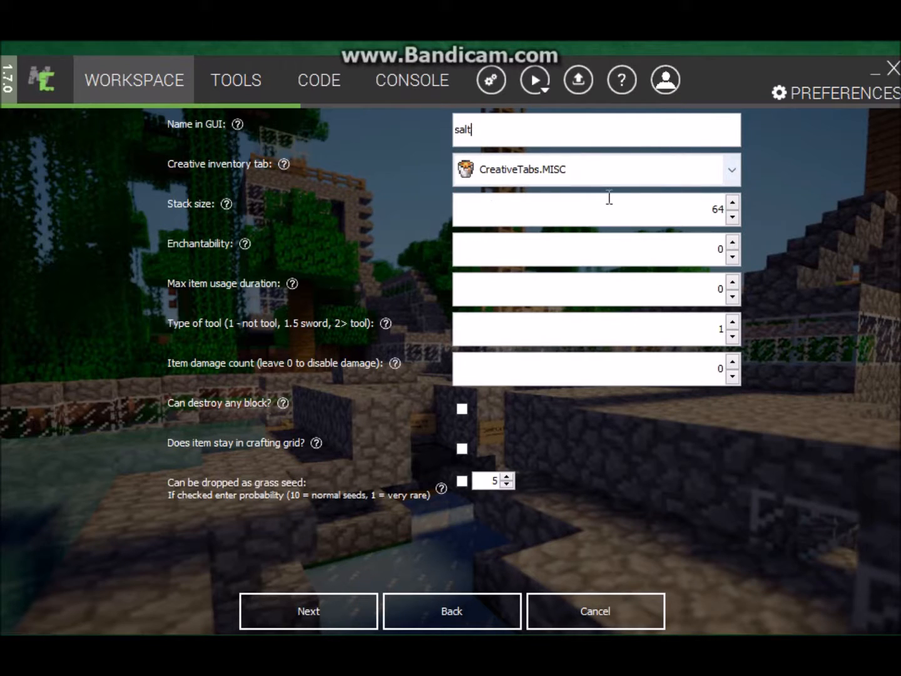
pyautogui.click(734, 171)
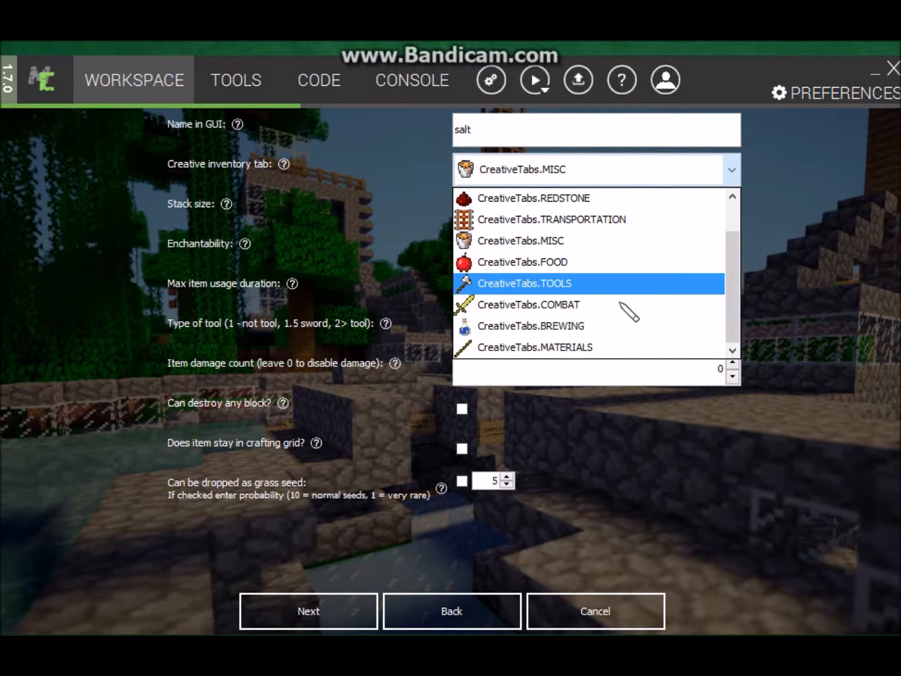
pyautogui.click(617, 352)
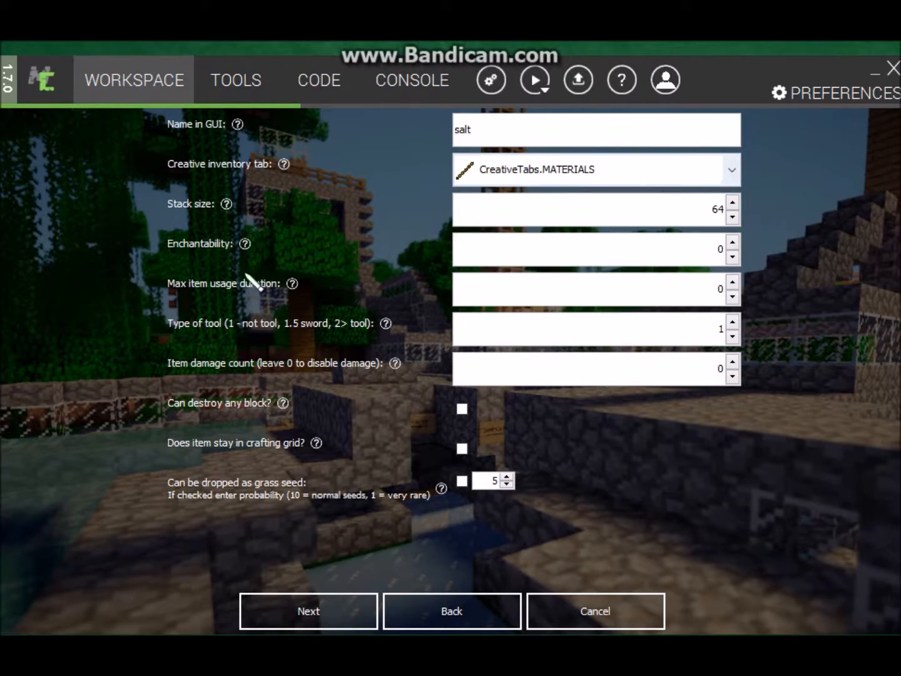
pyautogui.click(709, 217)
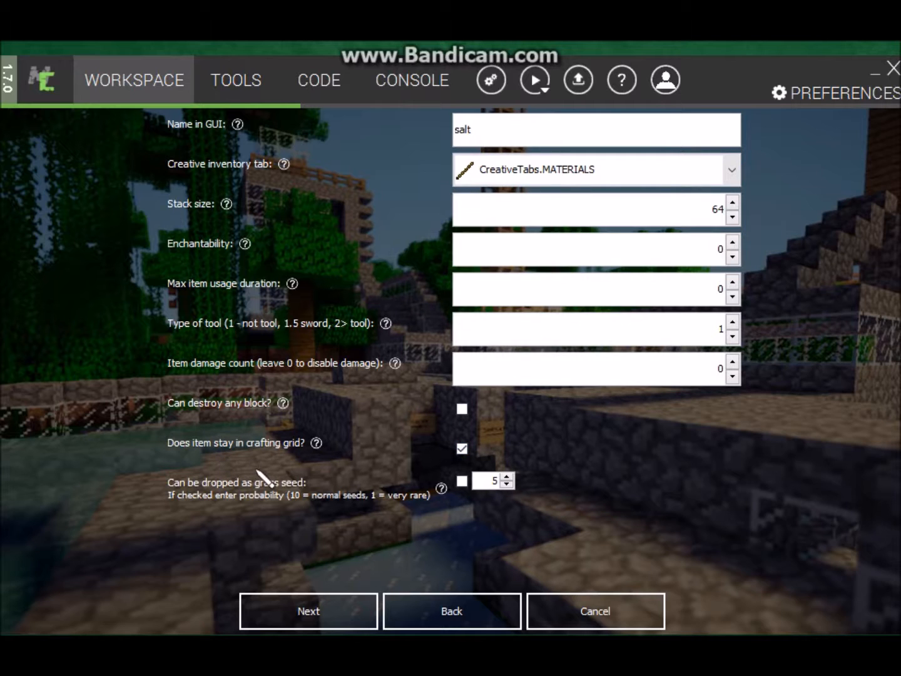
# - Finish the Salt item without adding any event results or recipes
pyautogui.click(318, 622)
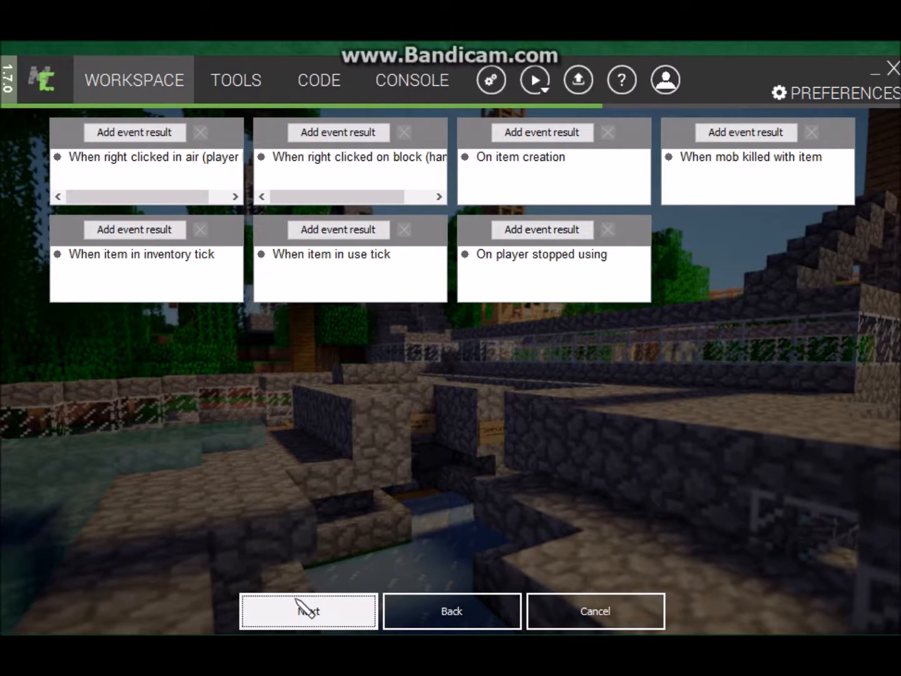
pyautogui.click(355, 622)
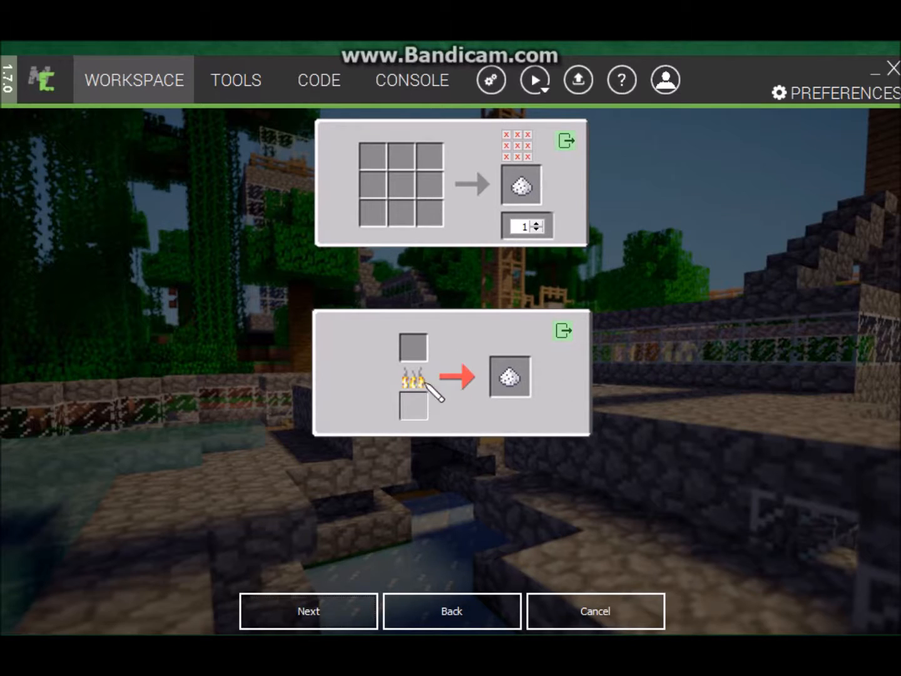
pyautogui.click(328, 602)
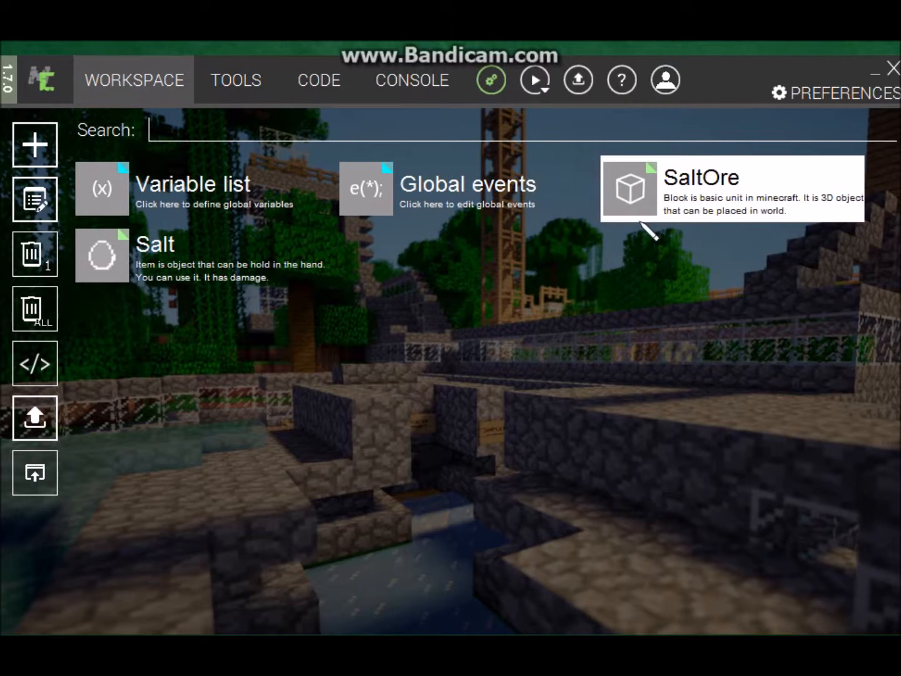
# - Reopen the SaltOre block's properties and set the block not to drop itself
pyautogui.click(634, 176)
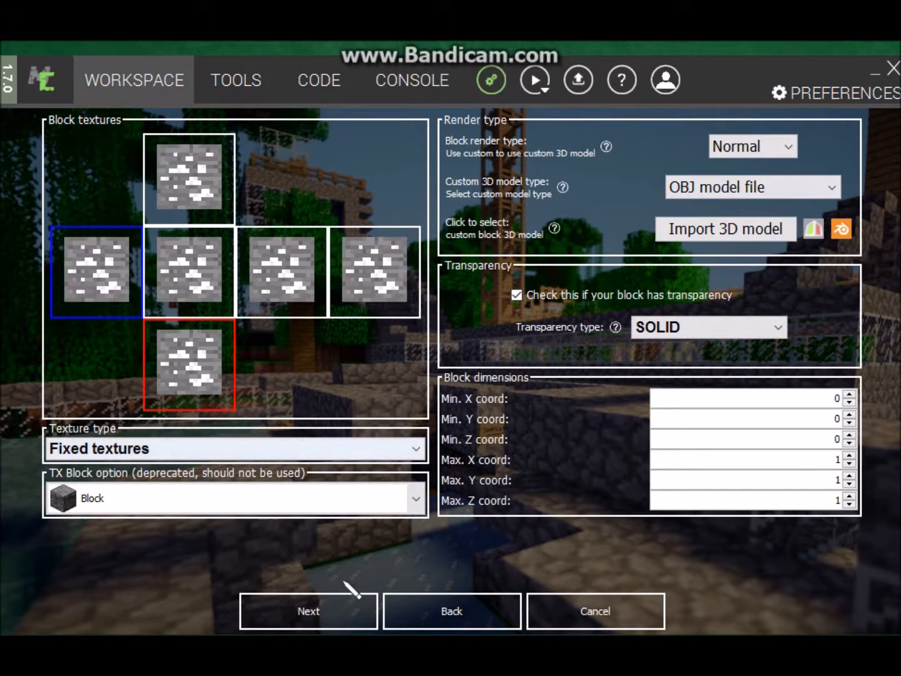
pyautogui.click(309, 611)
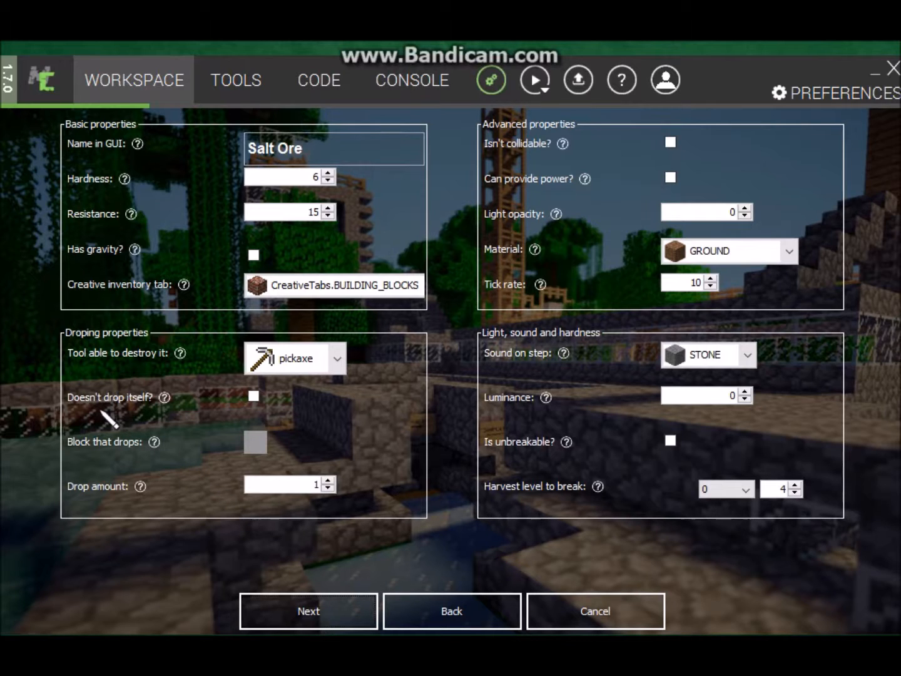
pyautogui.click(253, 396)
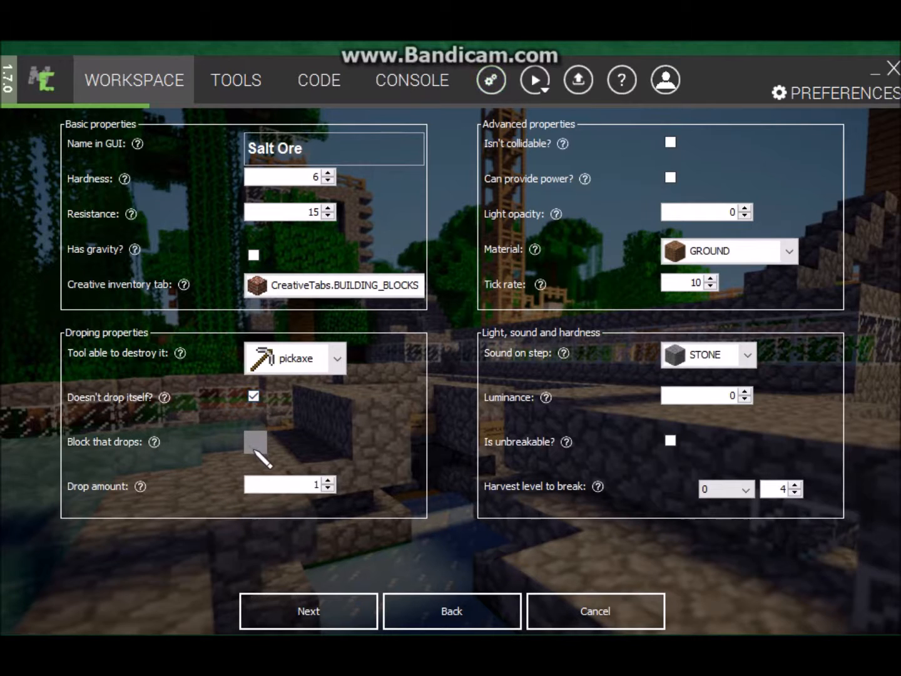
# - Filter the blocks and items by "sal" and choose the Salt item as the ore's drop
pyautogui.click(255, 448)
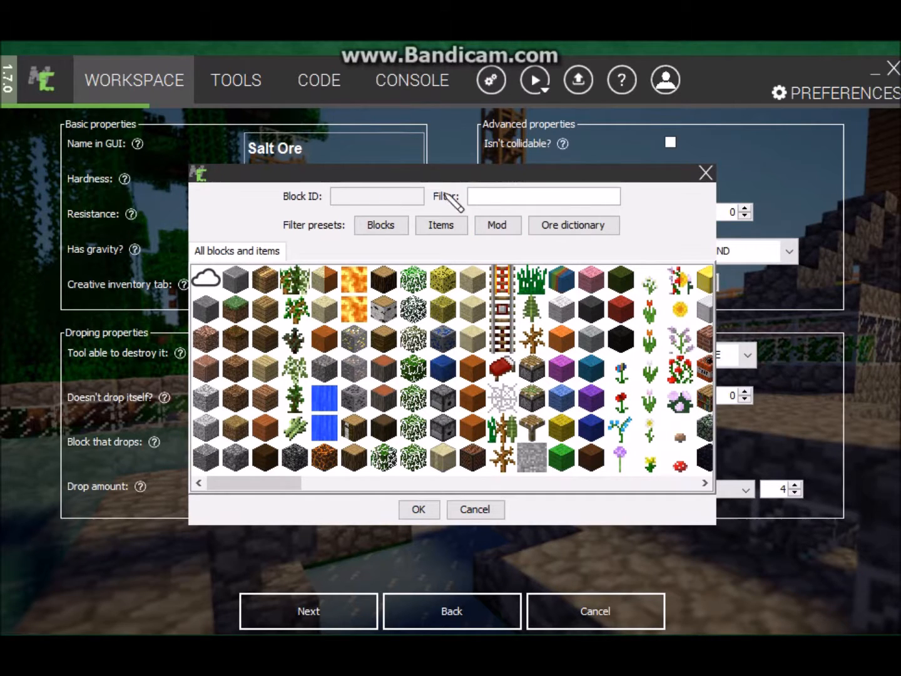
pyautogui.write('z')
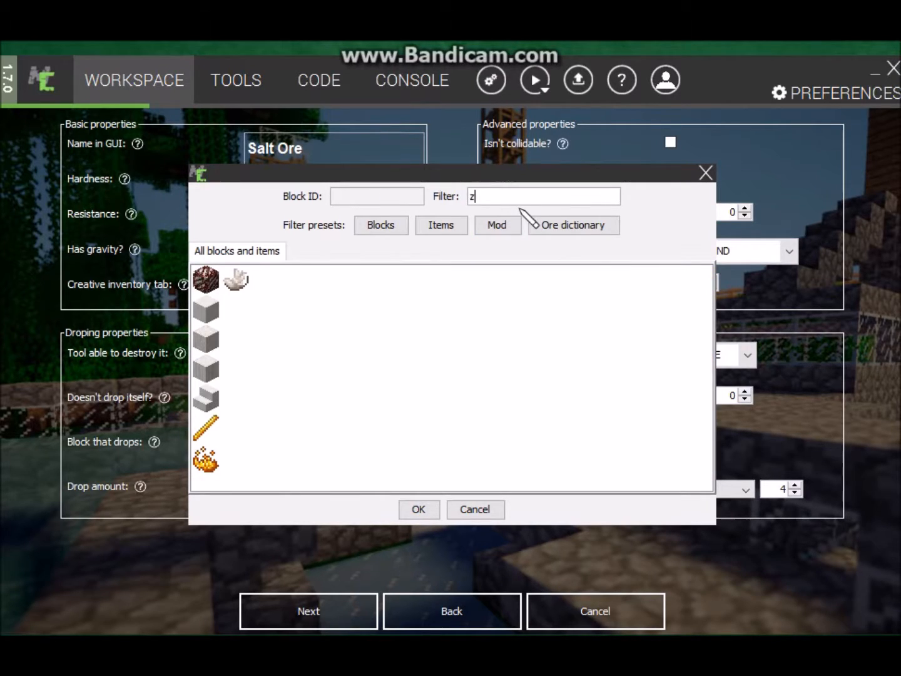
pyautogui.press('BackSpace')
pyautogui.write('sal')
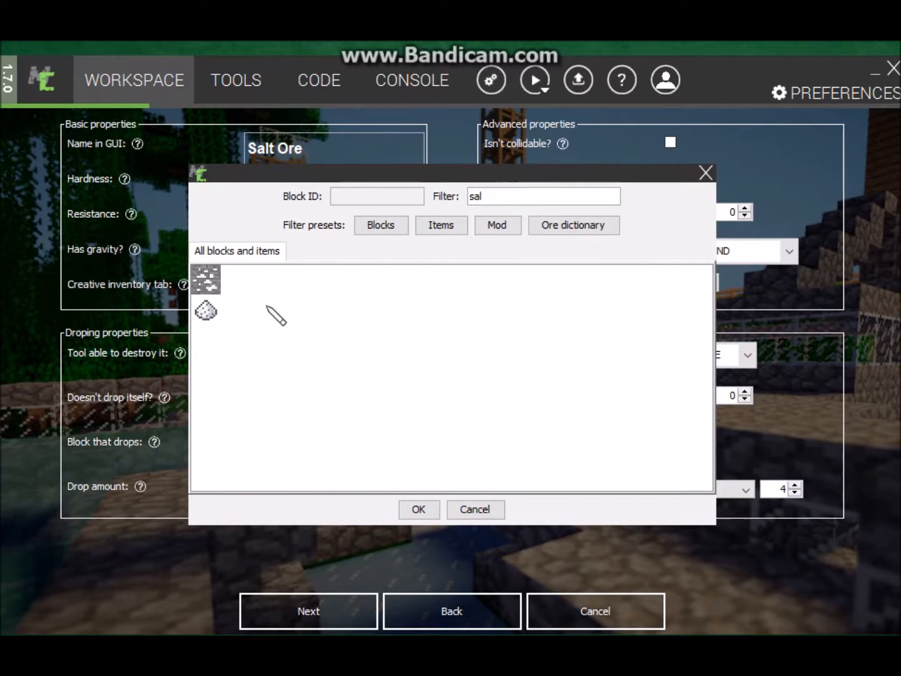
pyautogui.click(205, 311)
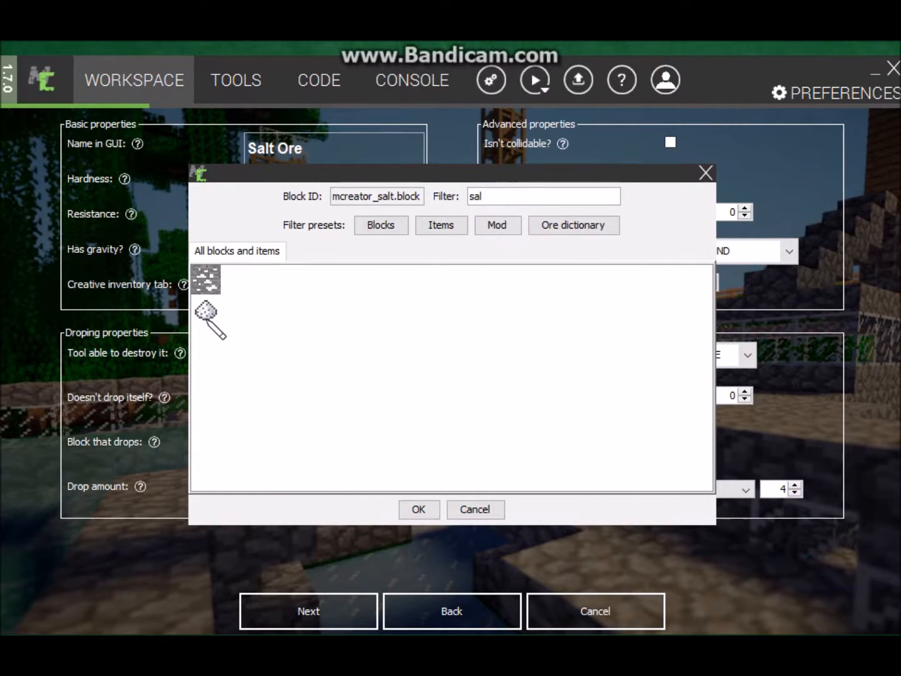
pyautogui.click(420, 510)
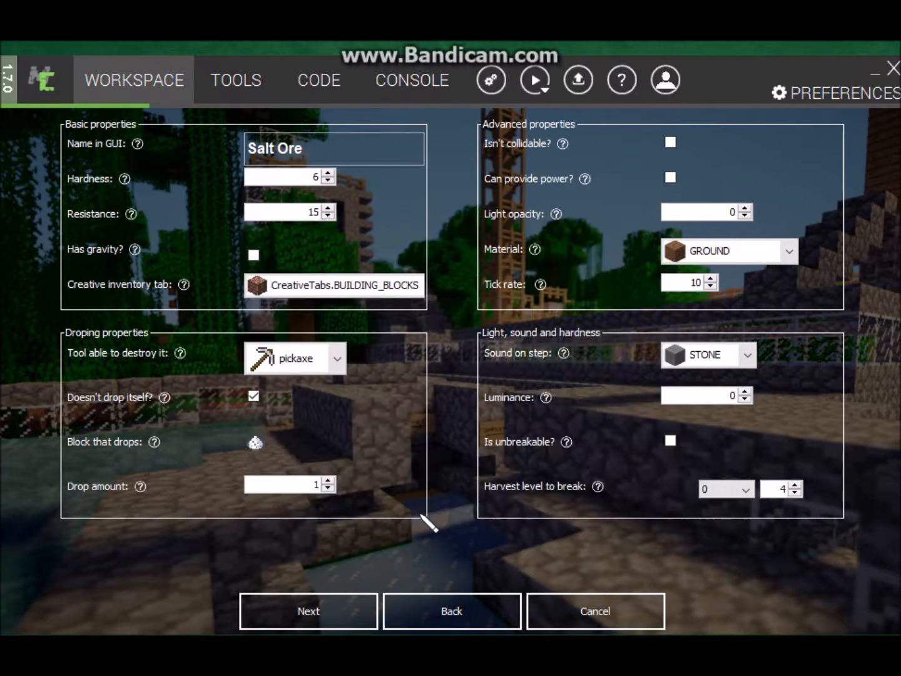
# - Adjust the ore's drop amount and save the SaltOre block with its remaining pages left as they are
pyautogui.click(328, 488)
pyautogui.click(340, 617)
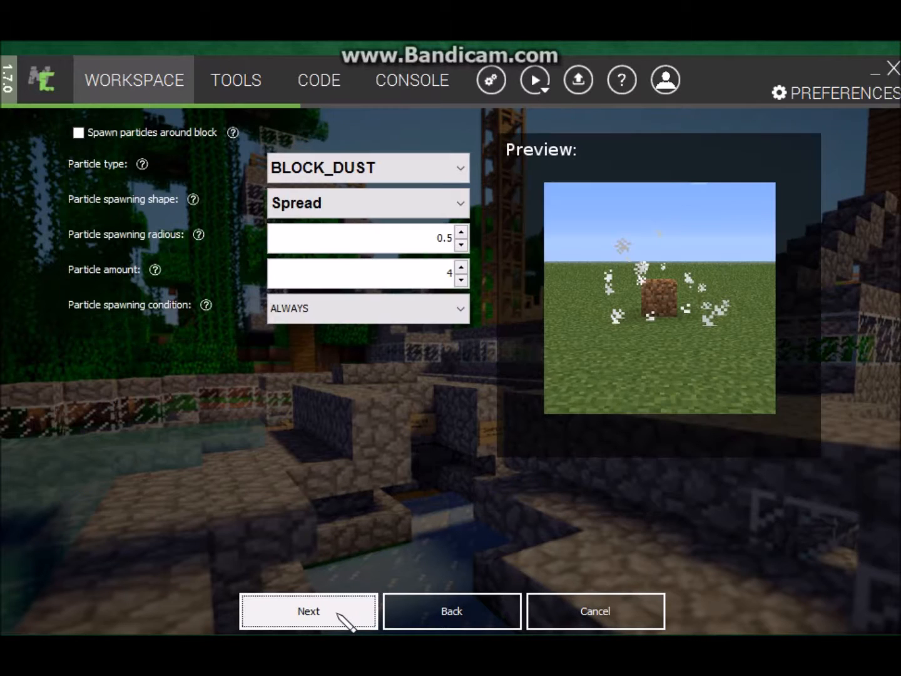
pyautogui.click(307, 625)
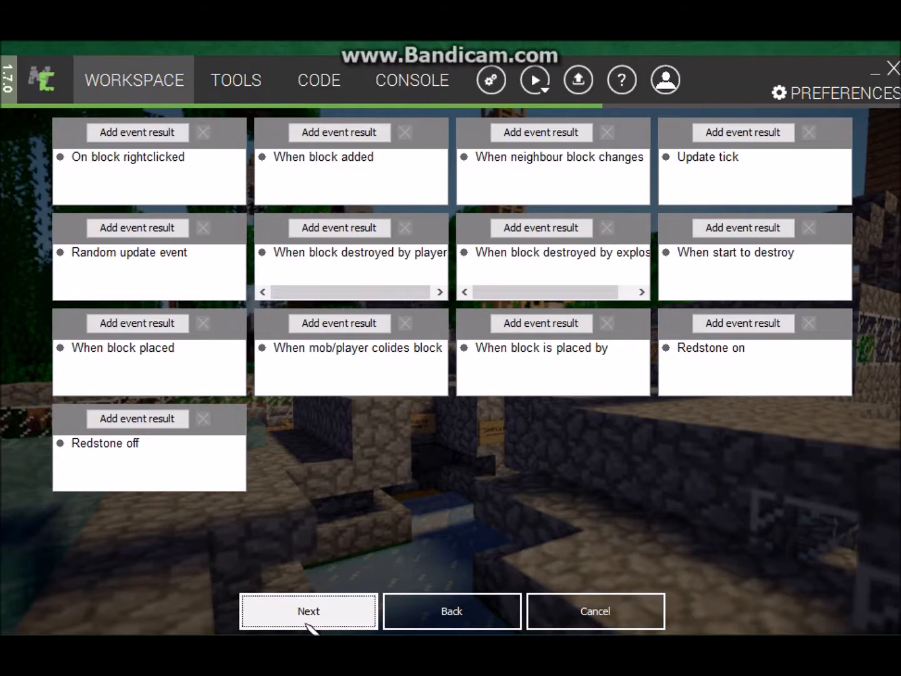
pyautogui.click(307, 625)
pyautogui.click(309, 625)
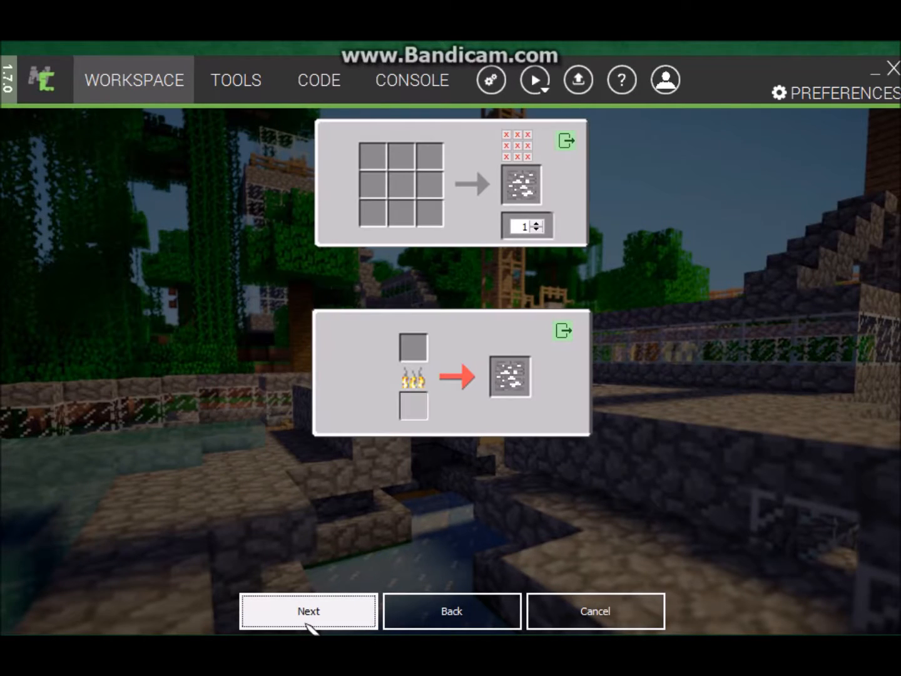
pyautogui.click(340, 624)
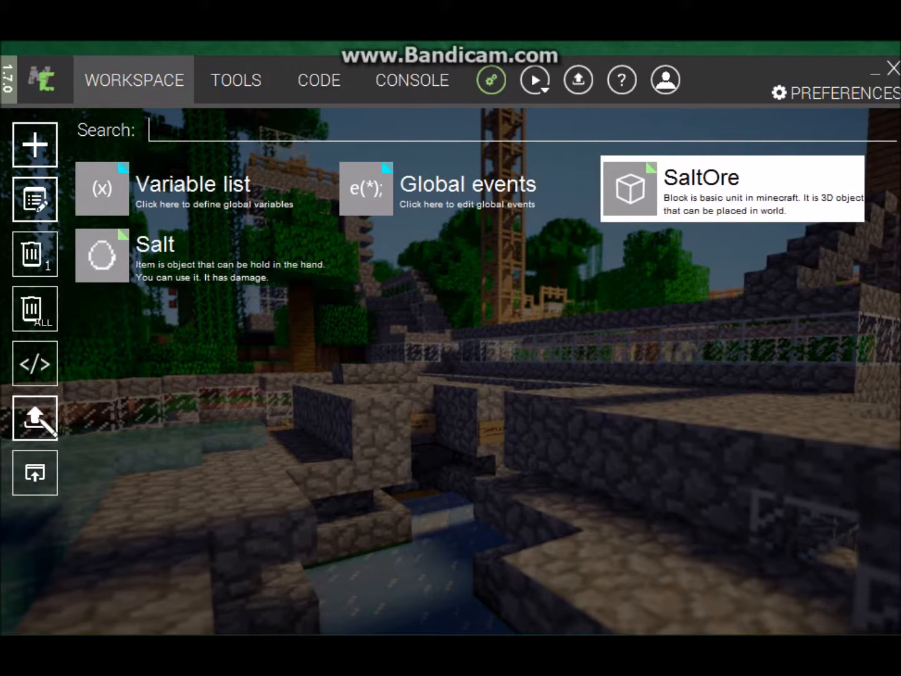
# - Start exporting the mod, setting its name to Salttest and its description to Salt
pyautogui.click(41, 420)
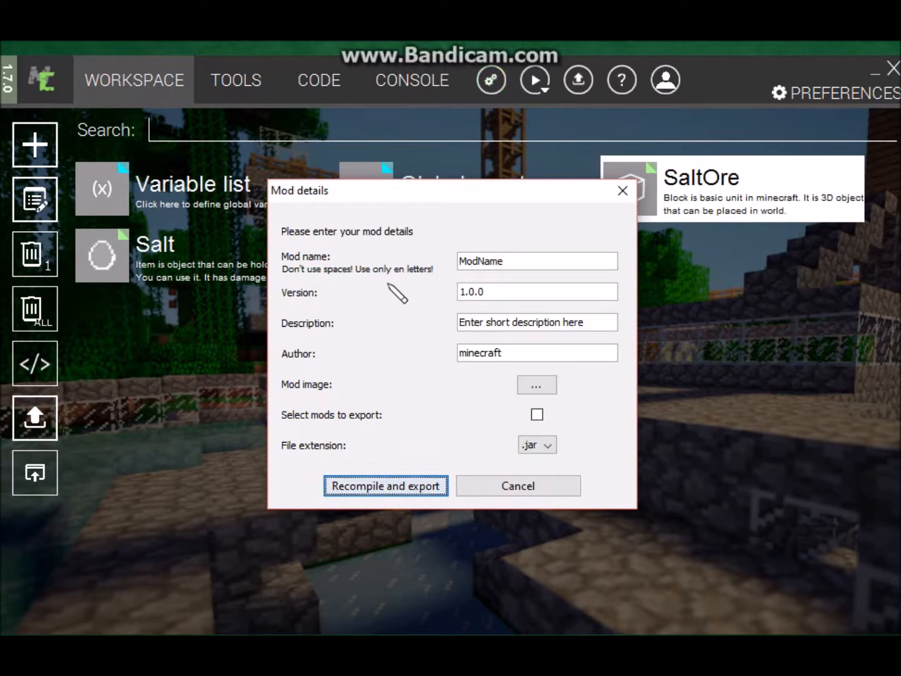
pyautogui.click(520, 264)
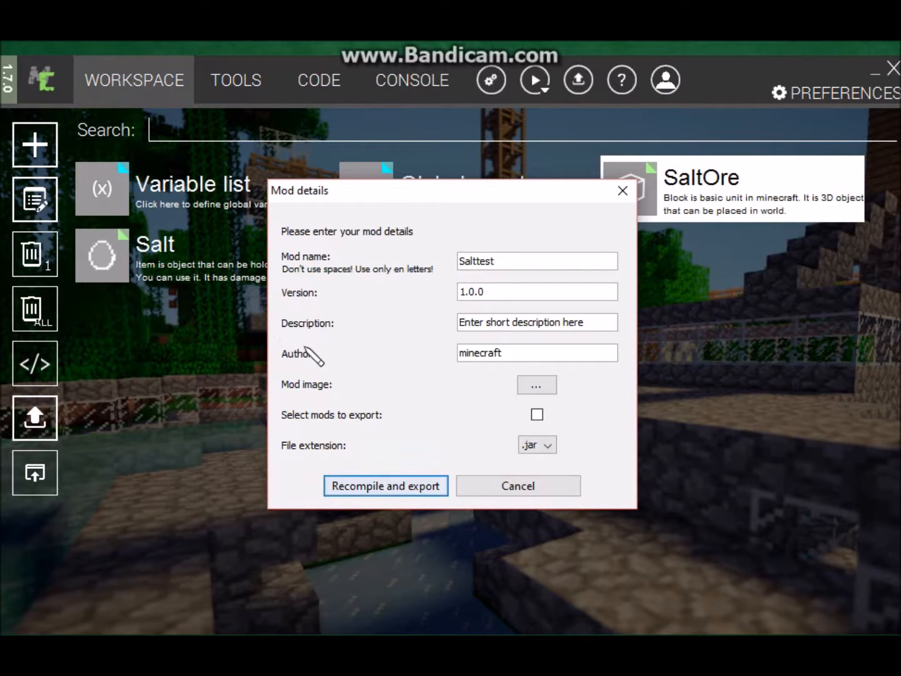
pyautogui.click(600, 322)
pyautogui.press('BackSpace')
pyautogui.press('BackSpace')
pyautogui.press('BackSpace')
pyautogui.press('BackSpace')
pyautogui.press('BackSpace')
pyautogui.press('BackSpace')
pyautogui.press('BackSpace')
pyautogui.press('BackSpace')
pyautogui.press('BackSpace')
pyautogui.press('BackSpace')
pyautogui.press('BackSpace')
pyautogui.press('BackSpace')
pyautogui.press('BackSpace')
pyautogui.press('BackSpace')
pyautogui.press('BackSpace')
pyautogui.press('BackSpace')
pyautogui.press('BackSpace')
pyautogui.press('BackSpace')
pyautogui.press('BackSpace')
pyautogui.press('BackSpace')
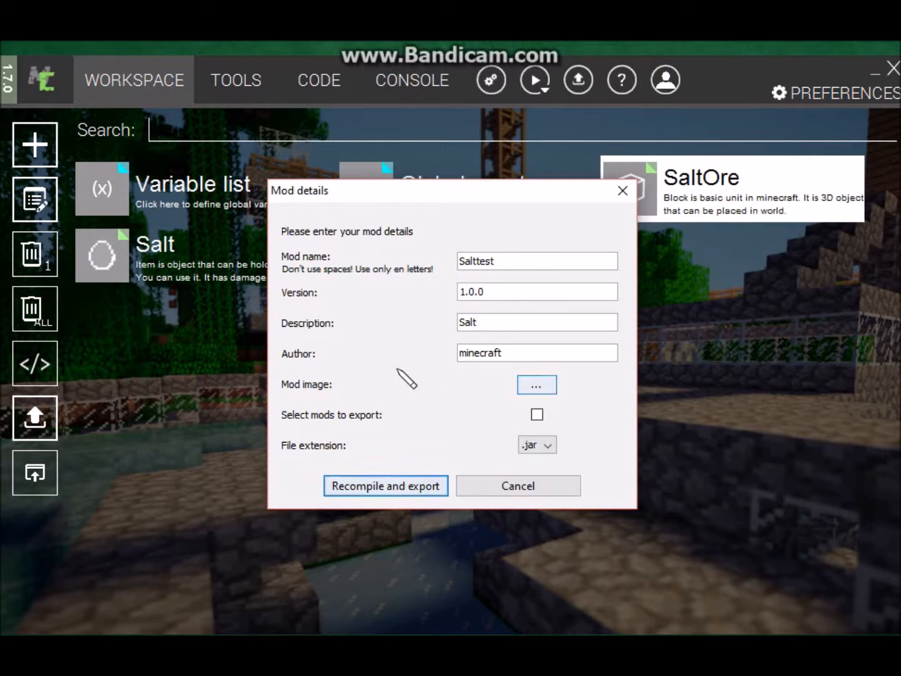
# - Enter the author's name, choose the .jar file extension, and recompile and export the mod
pyautogui.click(519, 355)
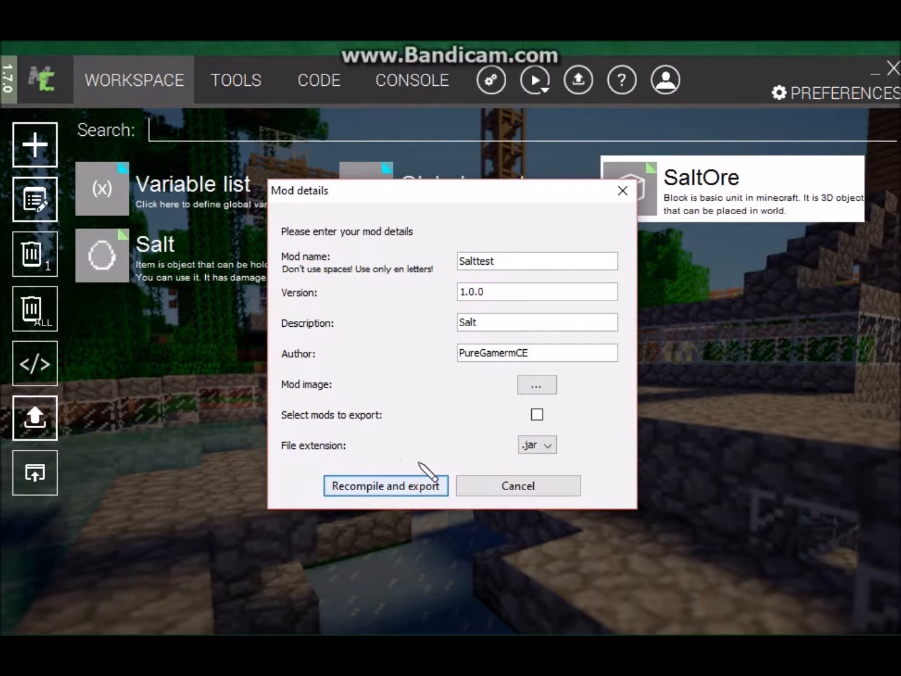
pyautogui.click(548, 445)
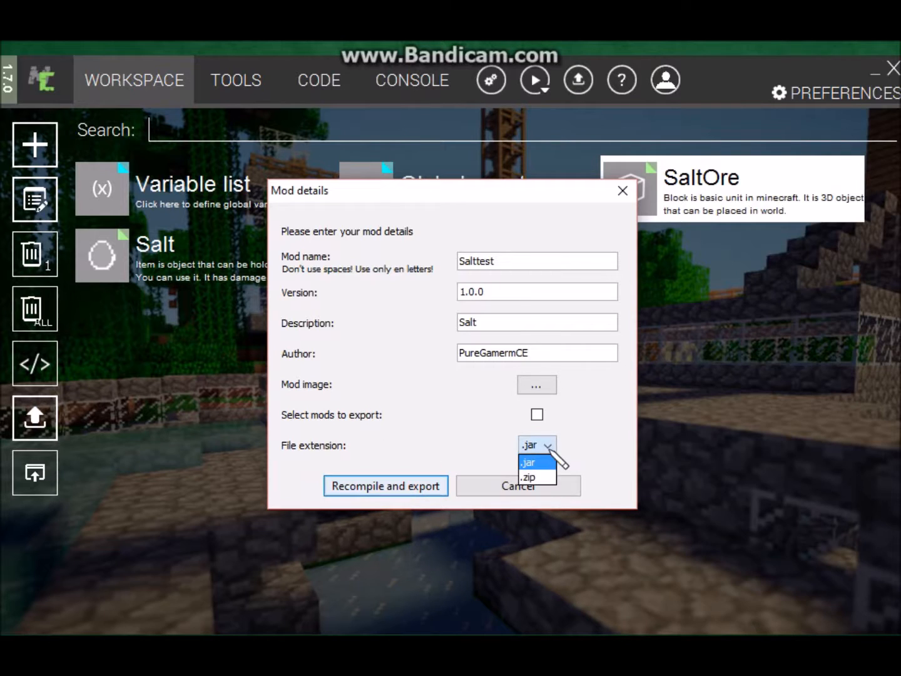
pyautogui.click(538, 465)
pyautogui.click(544, 447)
pyautogui.click(533, 464)
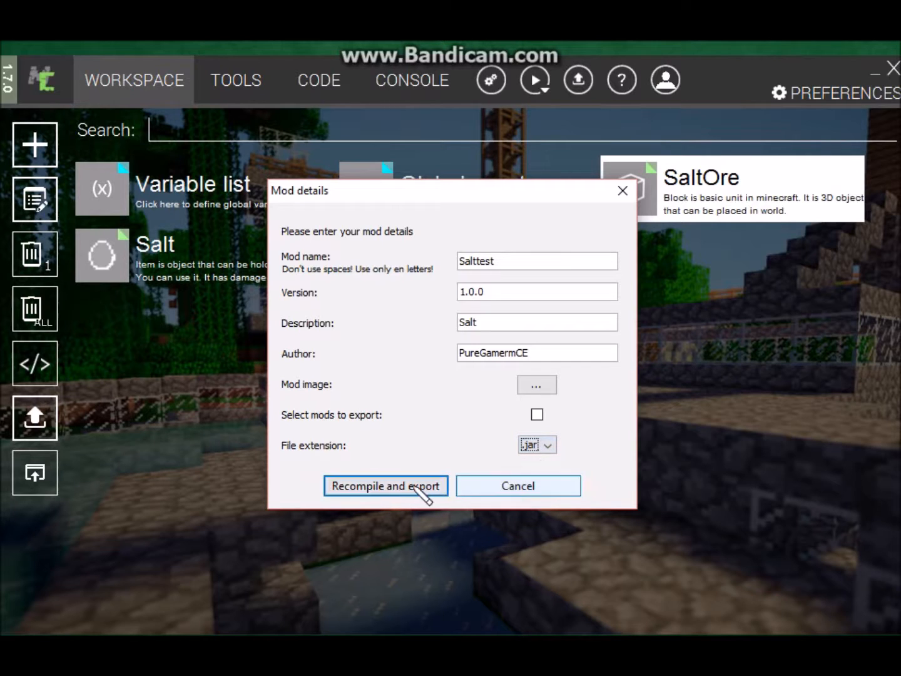
pyautogui.click(429, 494)
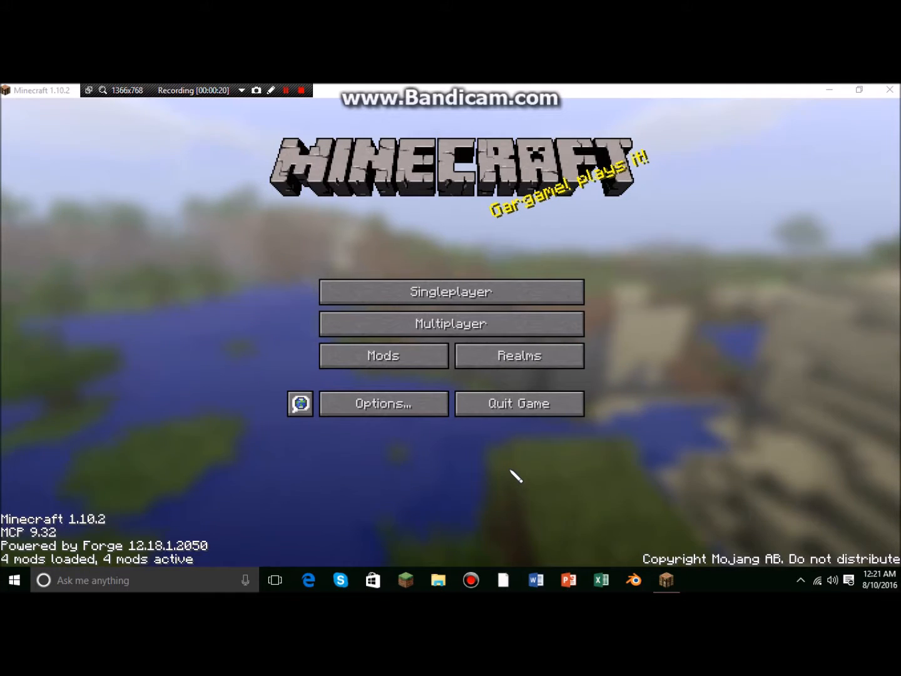
# - Check the .minecraft mods folder under %appdata% for the salt test file and Minecraft's own mod list for Salttest
pyautogui.press('super')
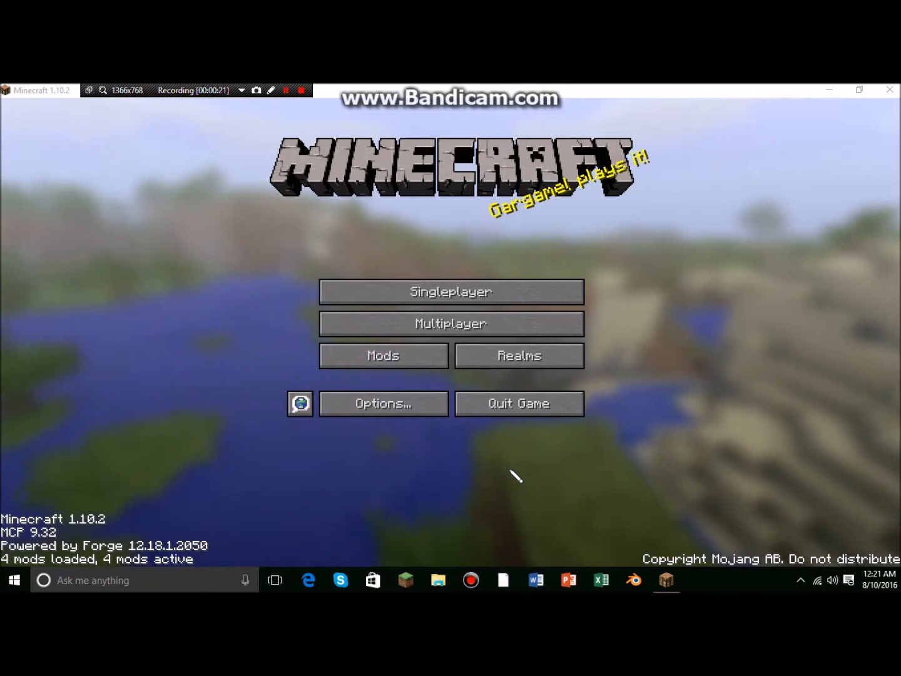
pyautogui.press('super+r')
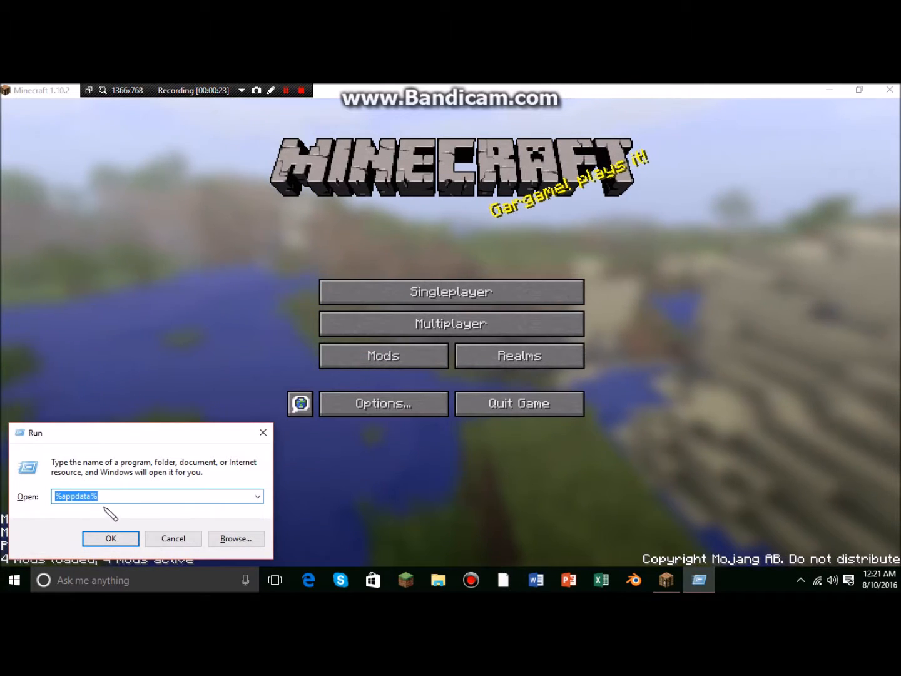
pyautogui.click(112, 539)
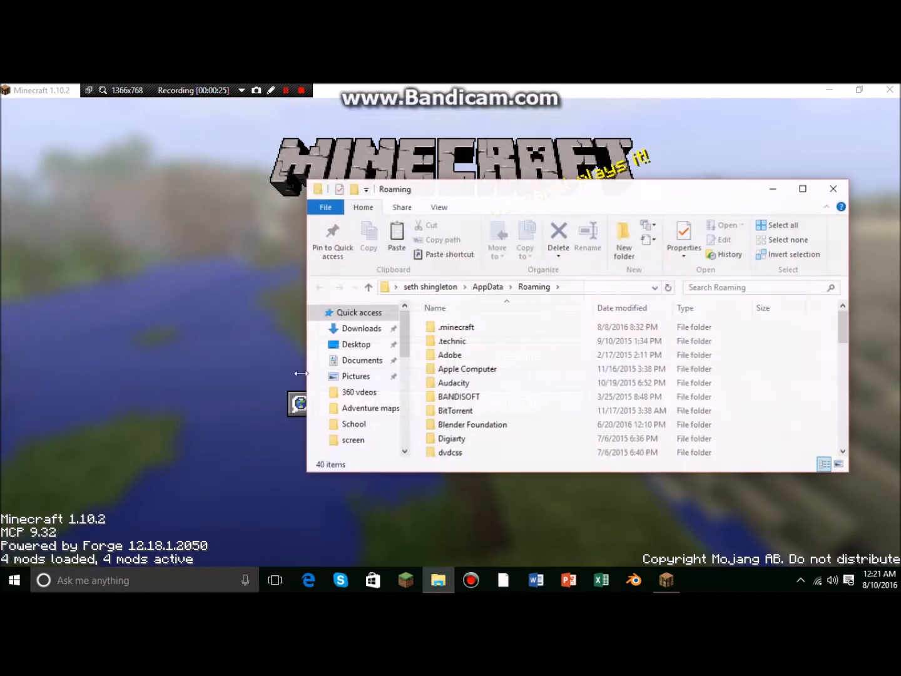
pyautogui.click(478, 328)
pyautogui.doubleClick(483, 332)
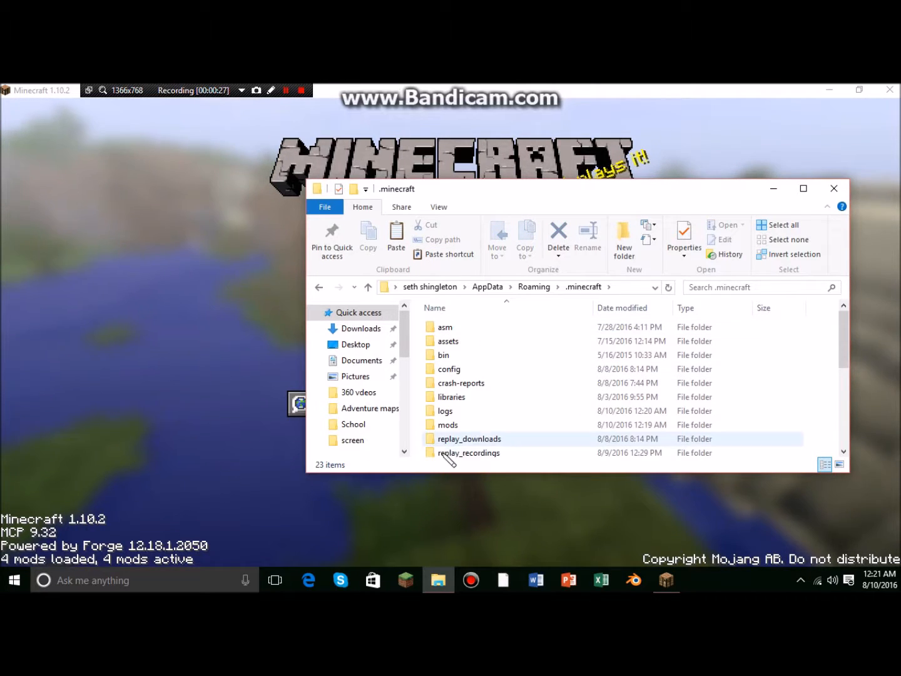
pyautogui.doubleClick(473, 424)
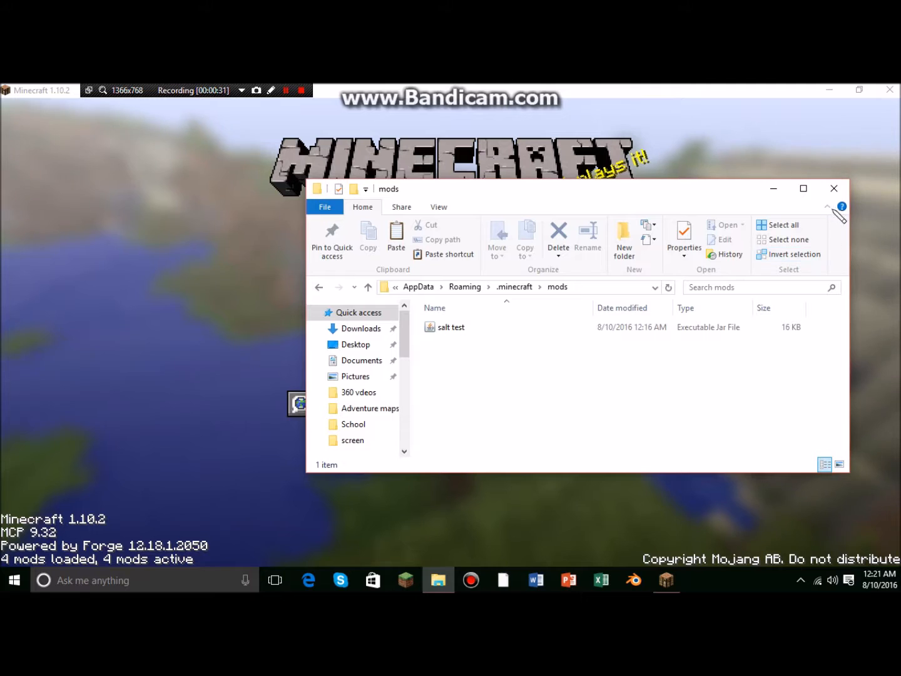
pyautogui.click(834, 189)
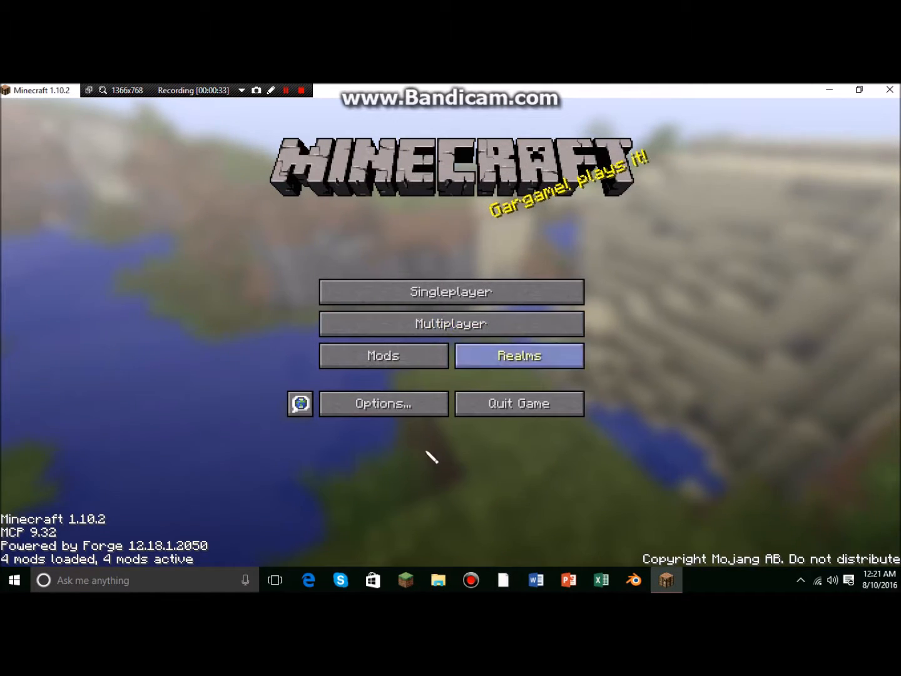
pyautogui.click(418, 366)
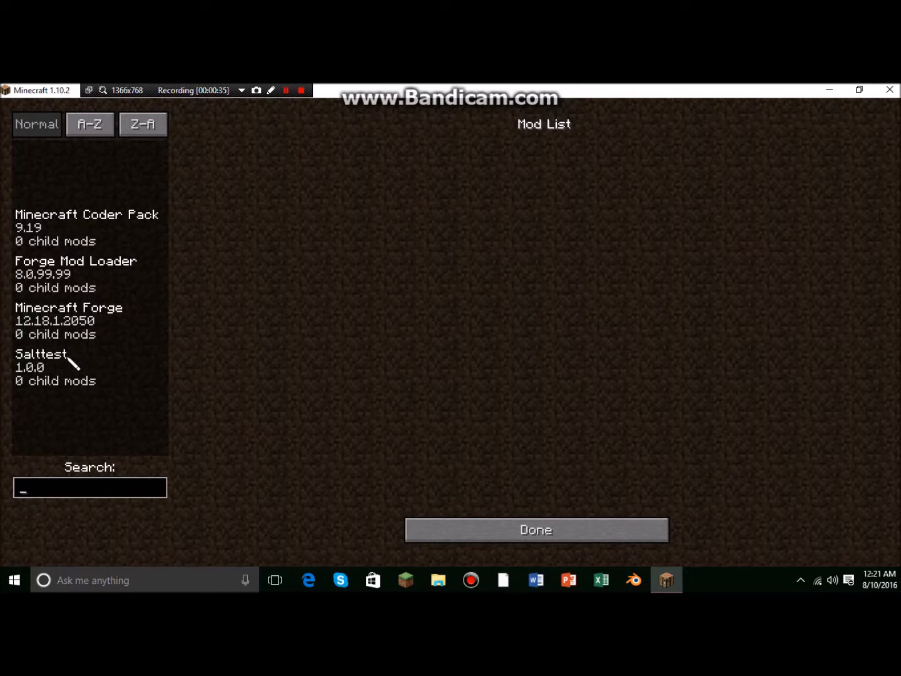
pyautogui.click(479, 529)
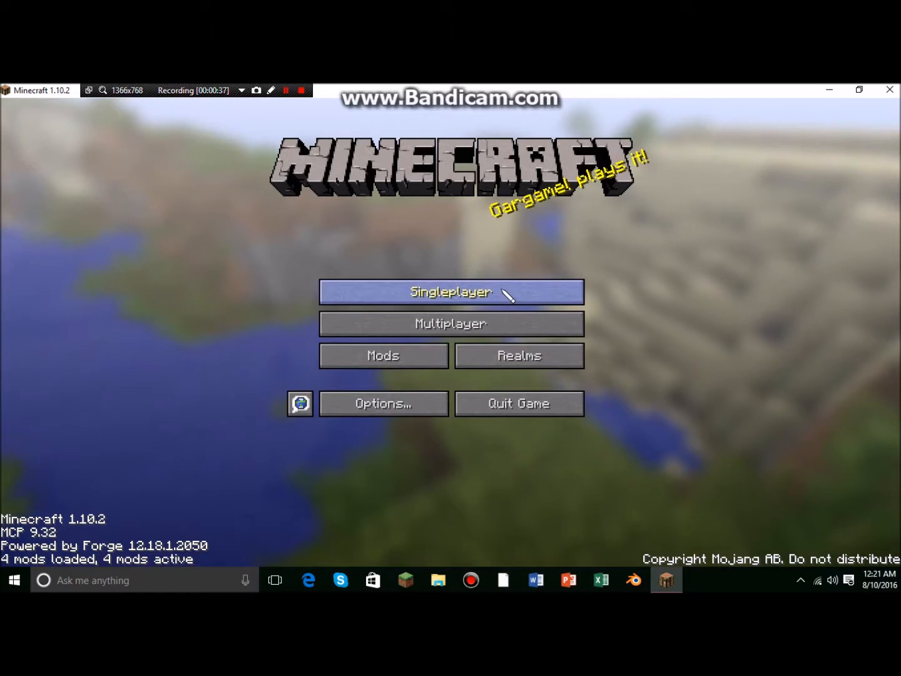
pyautogui.click(437, 297)
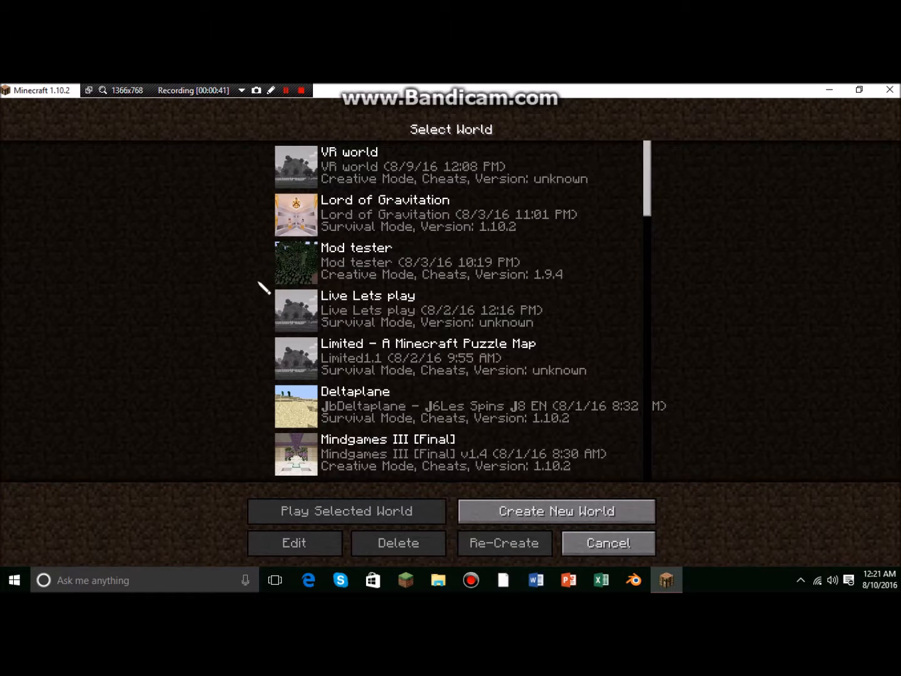
pyautogui.click(296, 261)
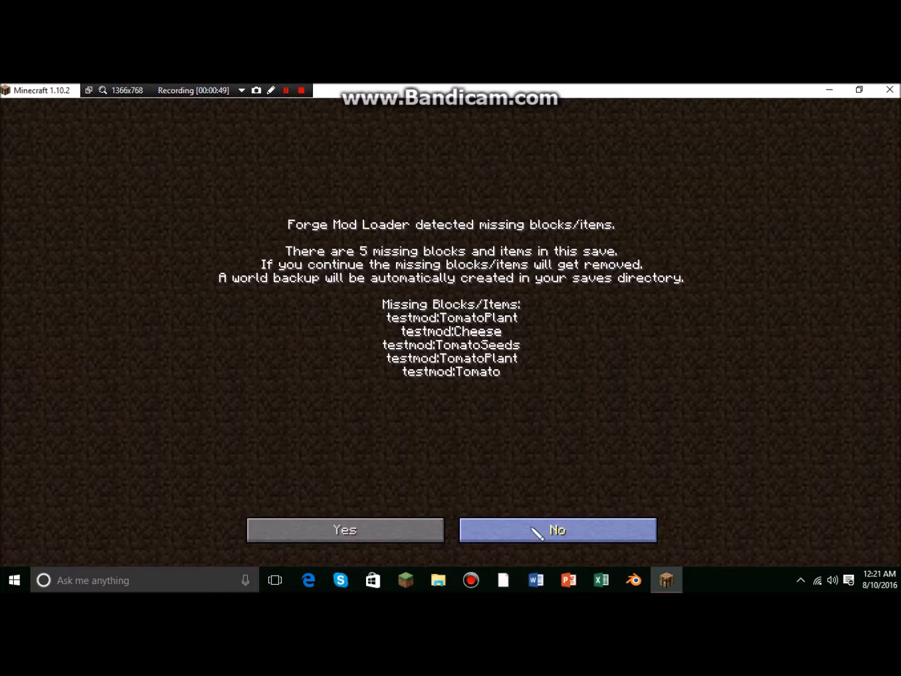
pyautogui.click(537, 538)
# - Create a new singleplayer world named Salt in Survival mode
pyautogui.click(448, 293)
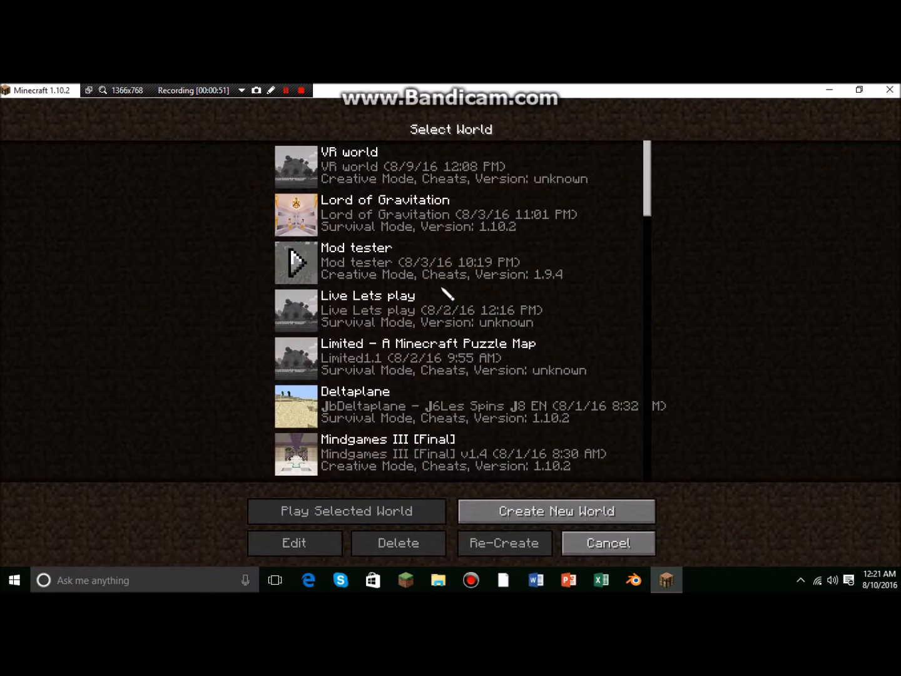
pyautogui.click(557, 518)
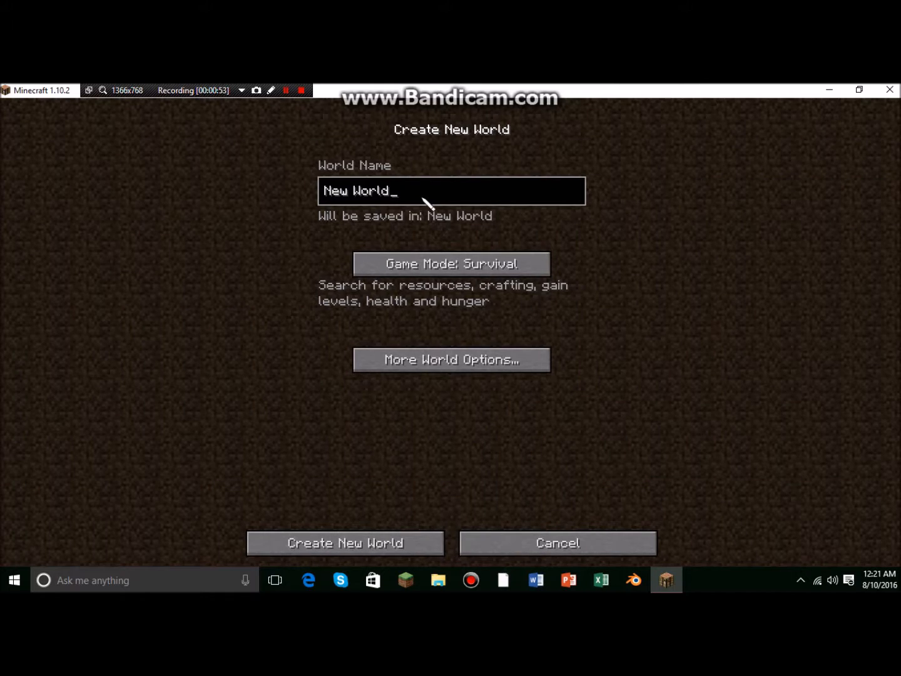
pyautogui.press('BackSpace')
pyautogui.press('BackSpace')
pyautogui.press('BackSpace')
pyautogui.press('BackSpace')
pyautogui.press('BackSpace')
pyautogui.press('BackSpace')
pyautogui.press('BackSpace')
pyautogui.press('BackSpace')
pyautogui.press('BackSpace')
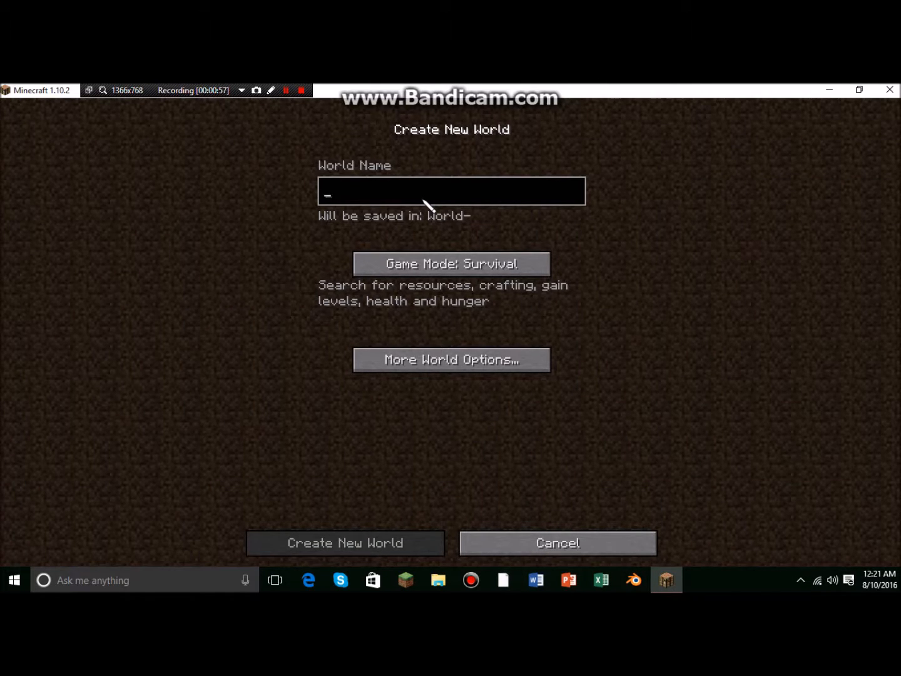
pyautogui.write('Salt')
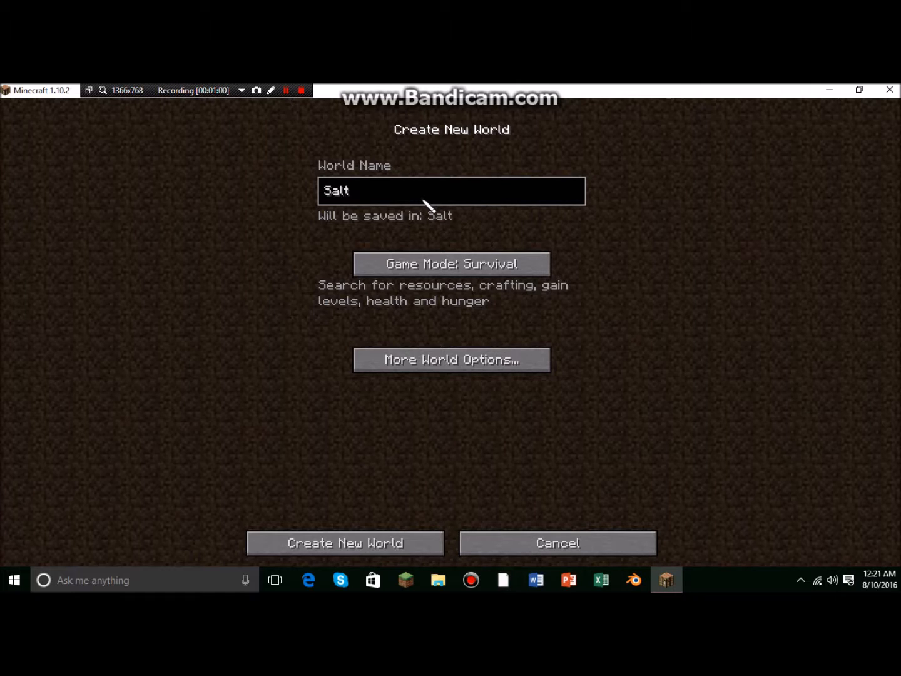
pyautogui.click(375, 548)
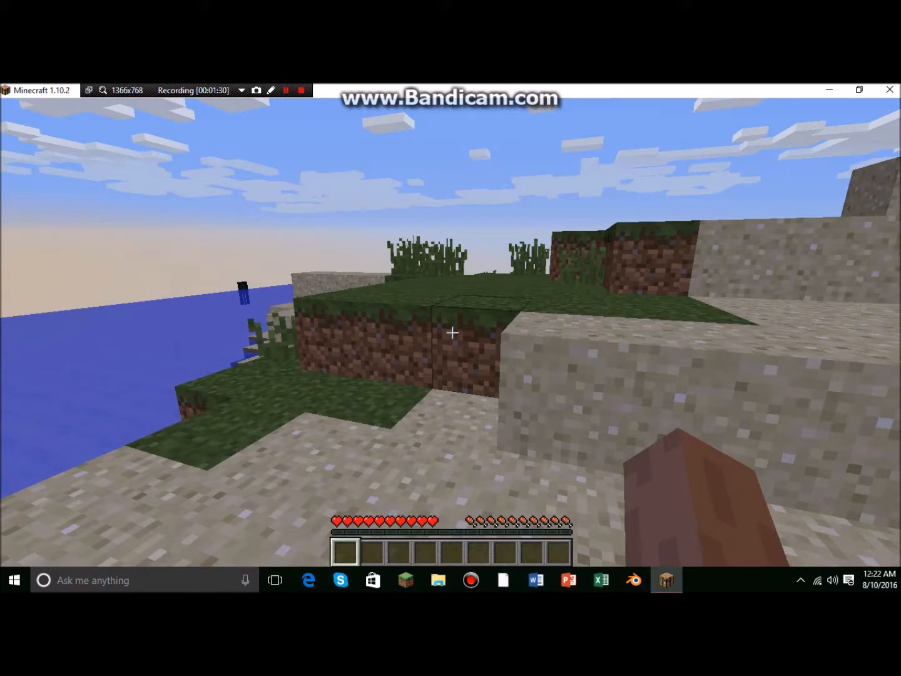
# - Open the world to LAN with cheats allowed
pyautogui.press('Escape')
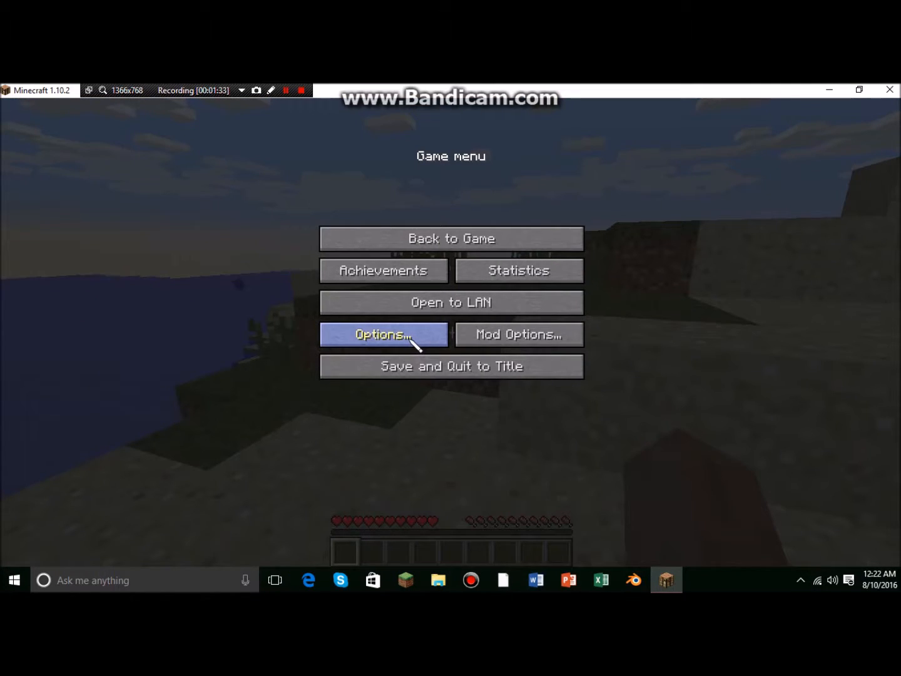
pyautogui.click(462, 239)
pyautogui.press('Escape')
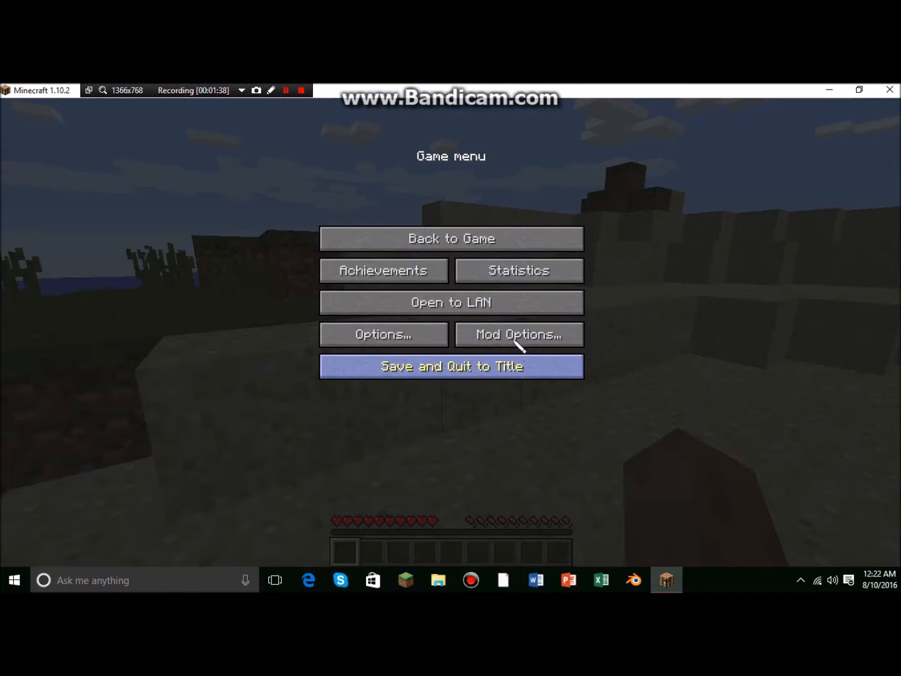
pyautogui.click(531, 307)
pyautogui.click(559, 252)
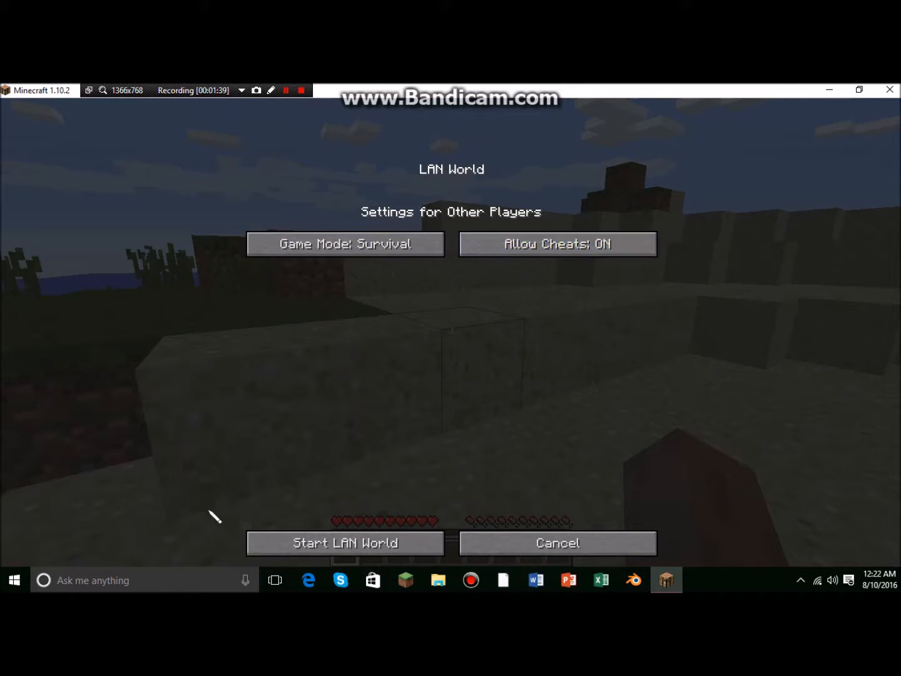
pyautogui.click(372, 553)
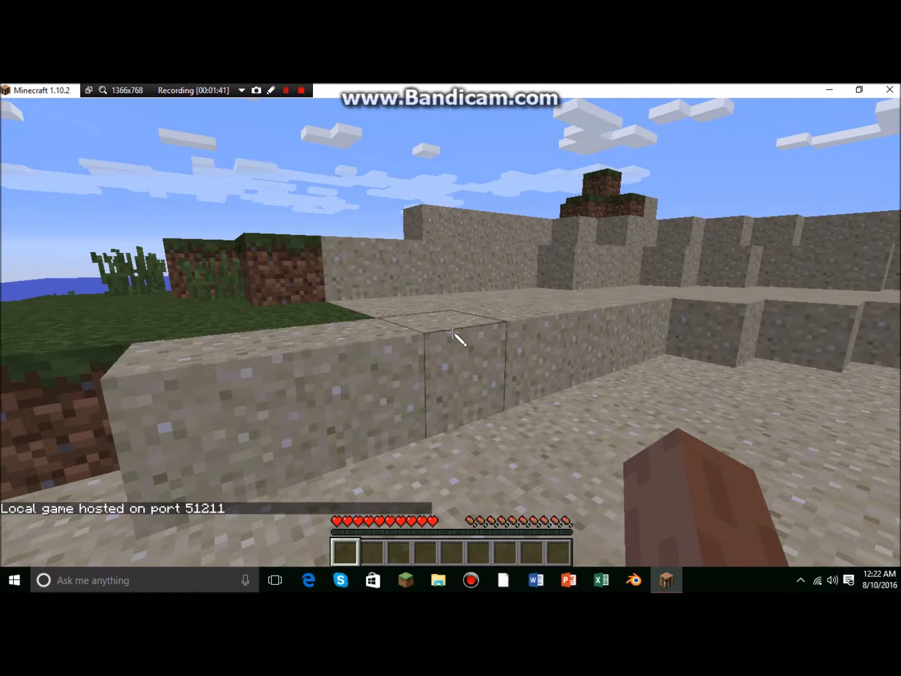
# - Switch the game mode to creative with the command /gamemode c
pyautogui.press('/')
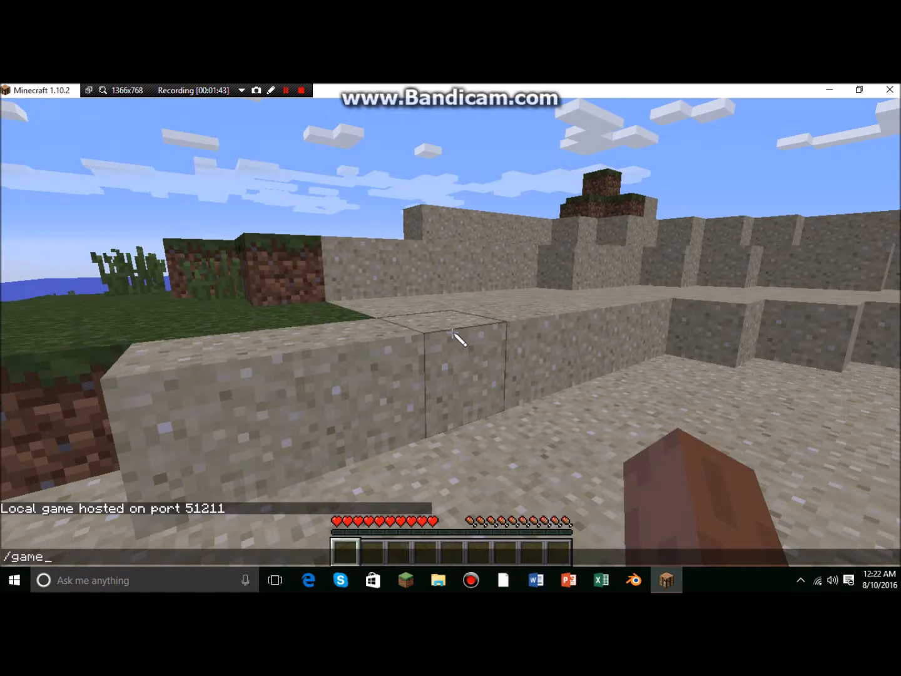
pyautogui.write('game')
pyautogui.press('Tab')
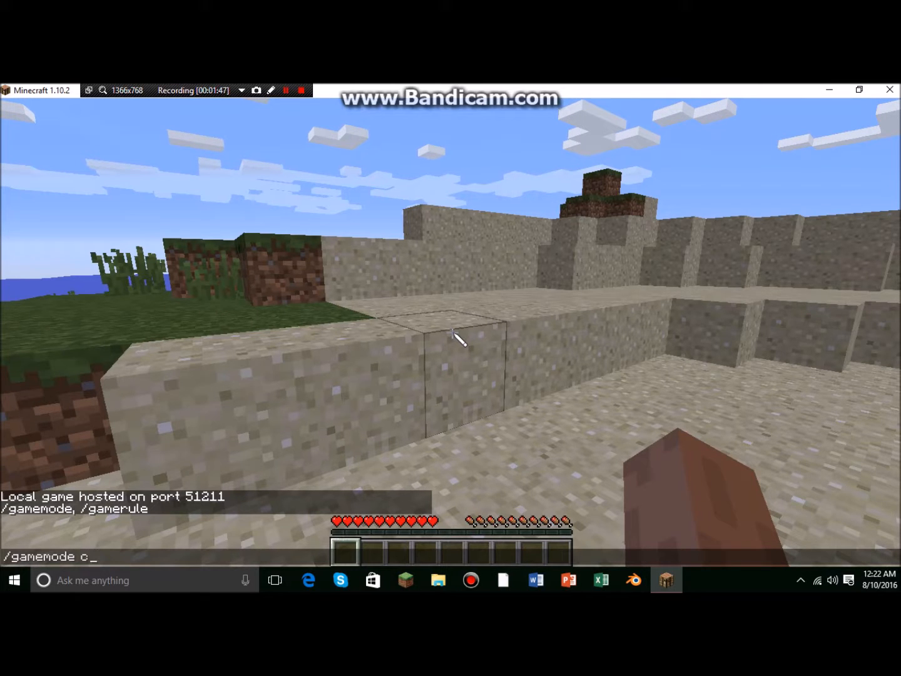
pyautogui.press('Return')
# - Take the salt ore block from the end of the Building Blocks inventory into the first hotbar slot
pyautogui.press('e')
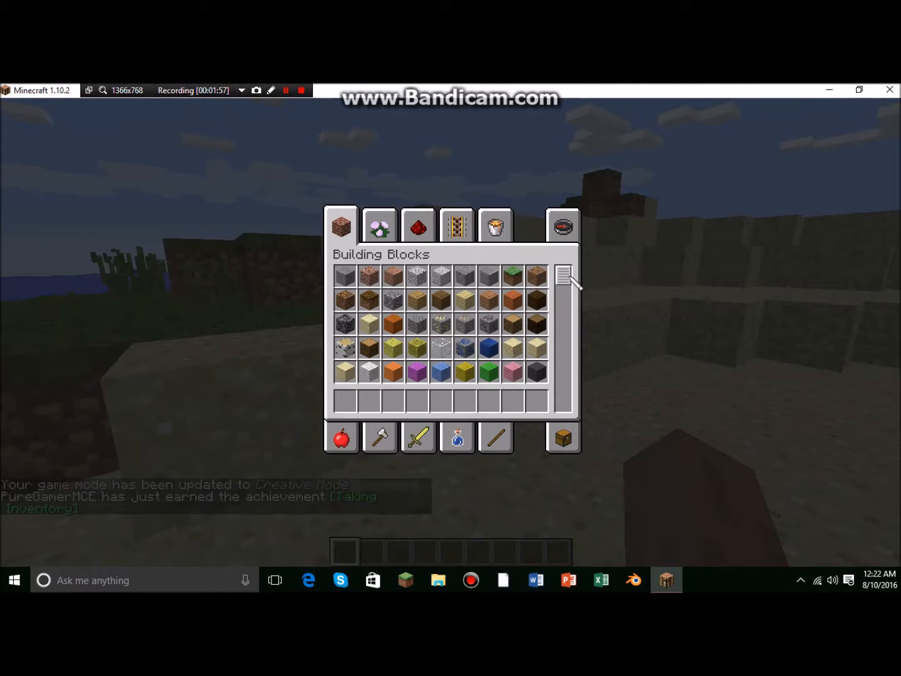
pyautogui.moveTo(566, 279); pyautogui.dragTo(565, 406)
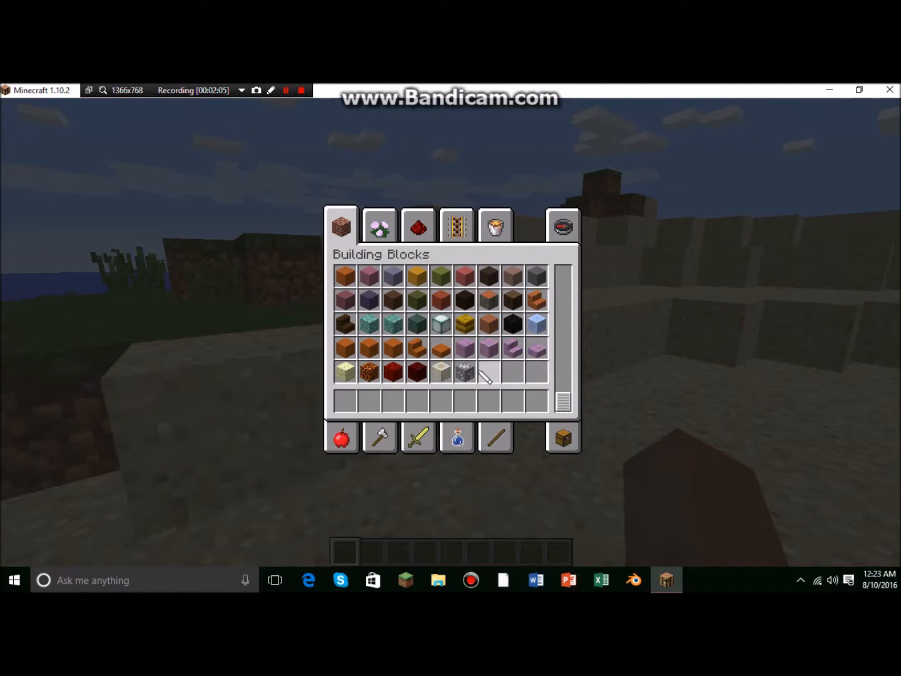
pyautogui.click(343, 402)
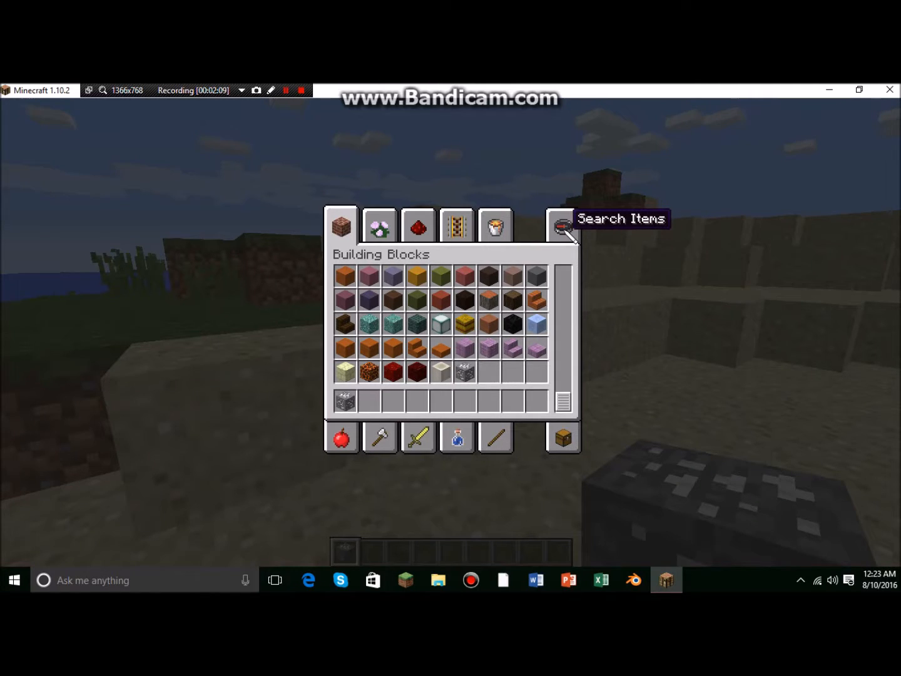
# - Put the Salt item from the end of the Materials inventory into the second hotbar slot and close the inventory
pyautogui.click(495, 435)
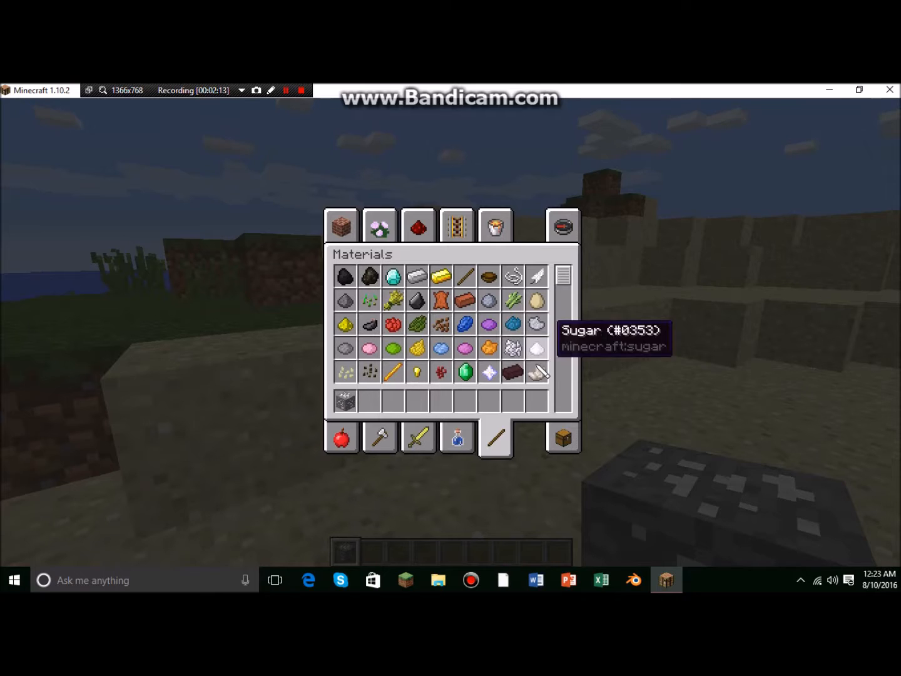
pyautogui.moveTo(559, 275); pyautogui.dragTo(560, 352)
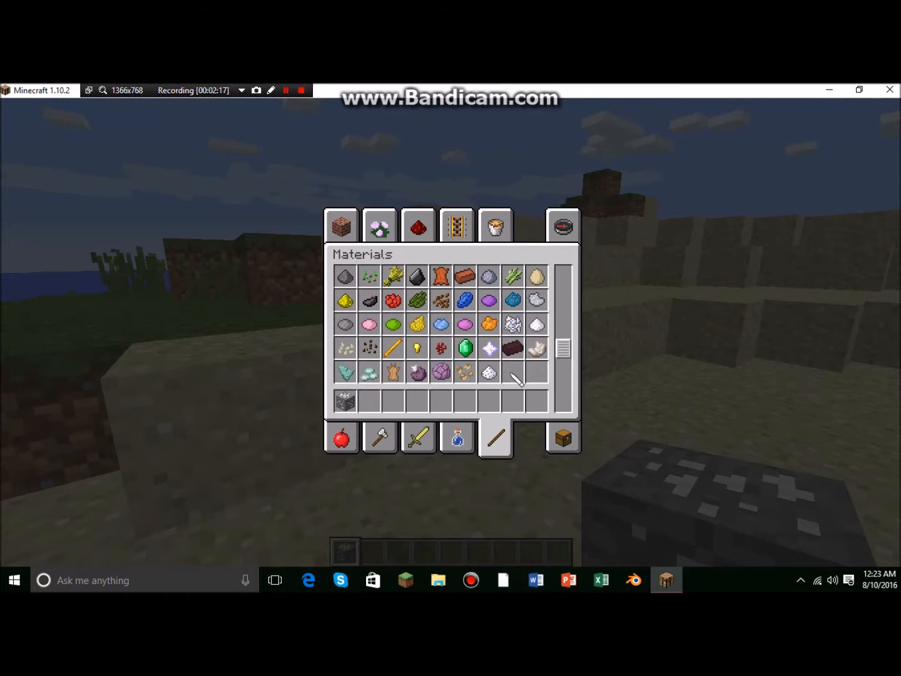
pyautogui.click(491, 373)
pyautogui.click(369, 402)
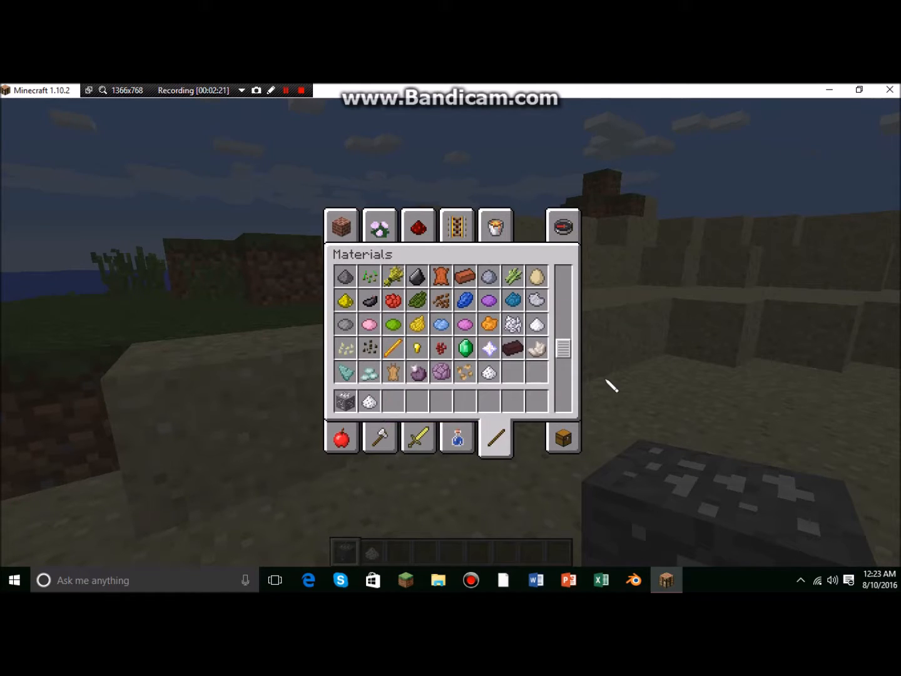
pyautogui.press('e')
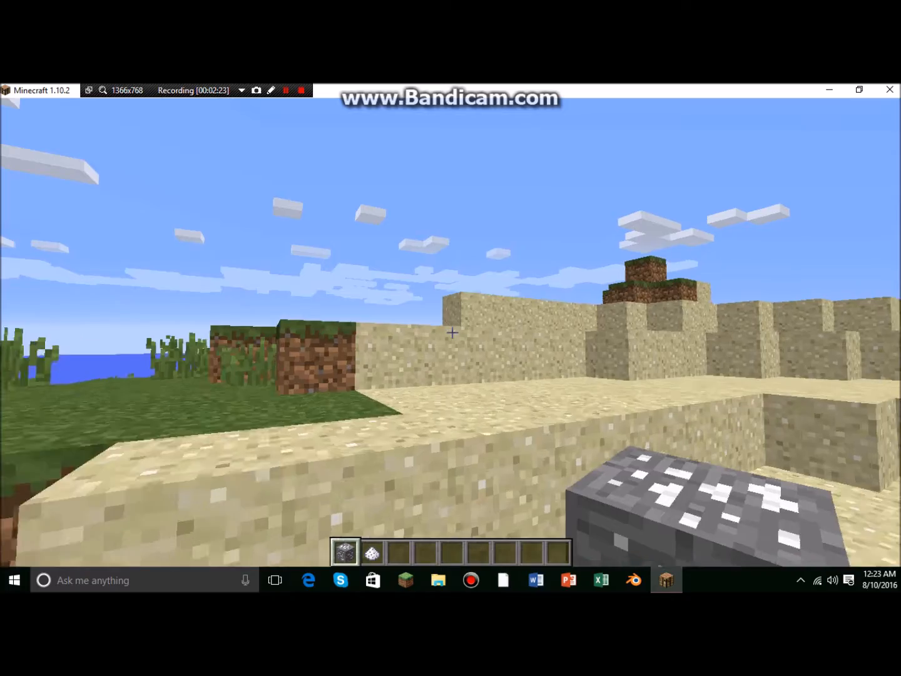
# - Walk along the beach and place a salt ore block on the sand
pyautogui.press('w')
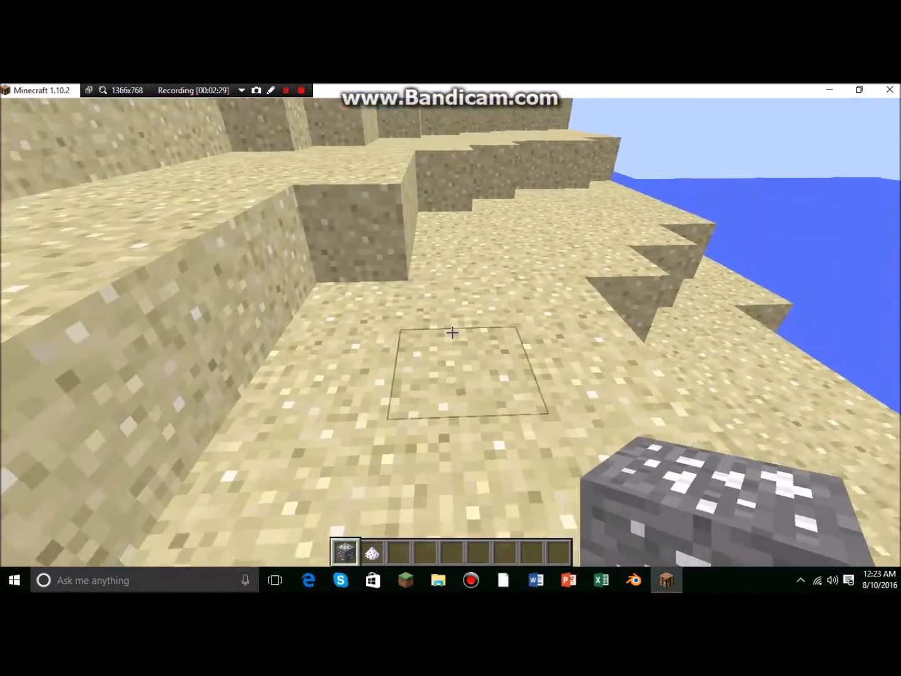
pyautogui.rightClick(452, 331)
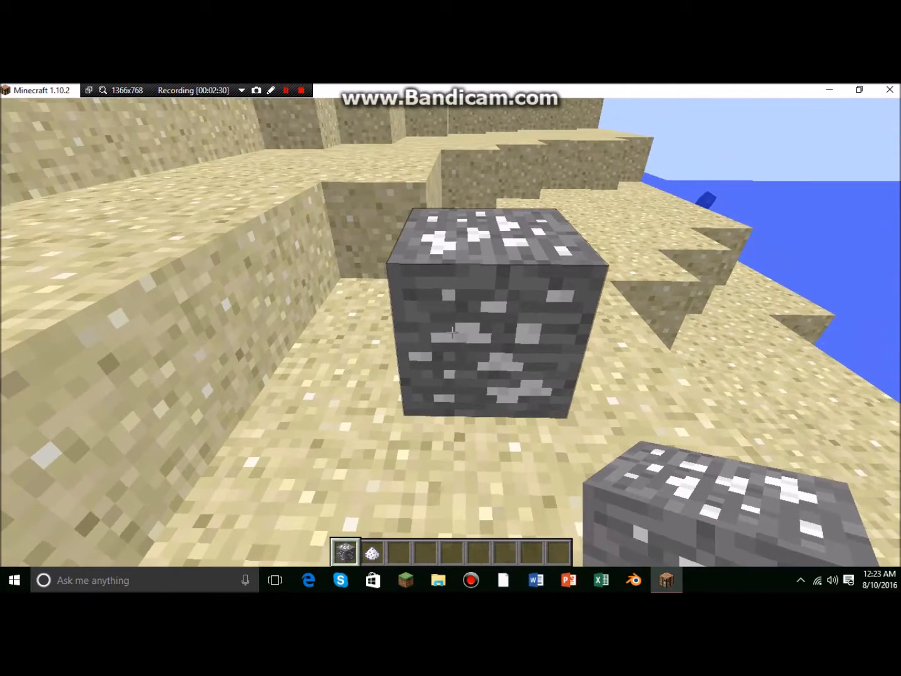
pyautogui.press('s')
# - Put a stone pickaxe from the Tools inventory into the fourth hotbar slot and close the inventory
pyautogui.press('e')
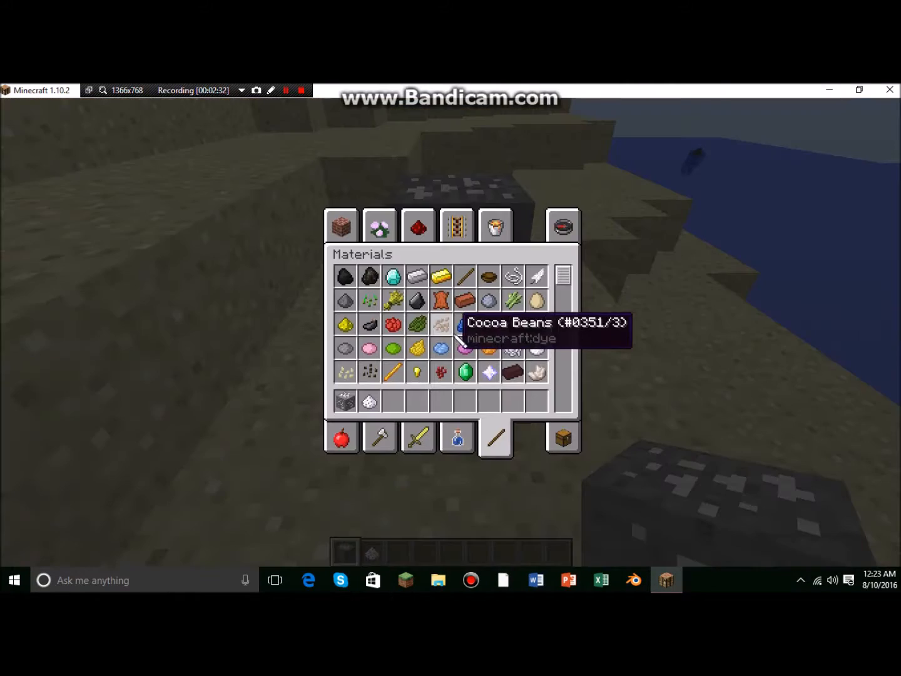
pyautogui.click(419, 437)
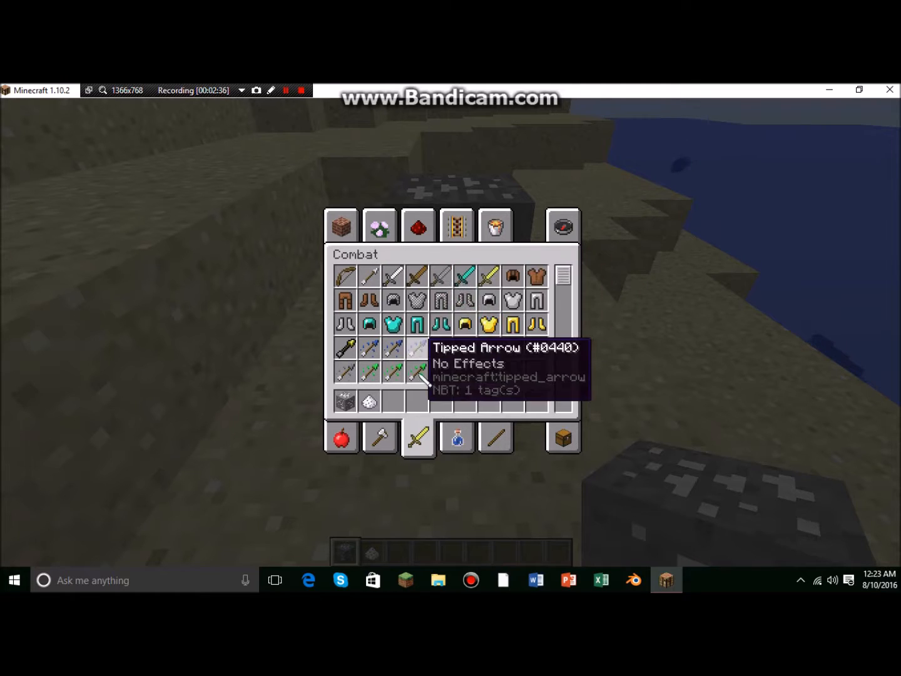
pyautogui.click(380, 437)
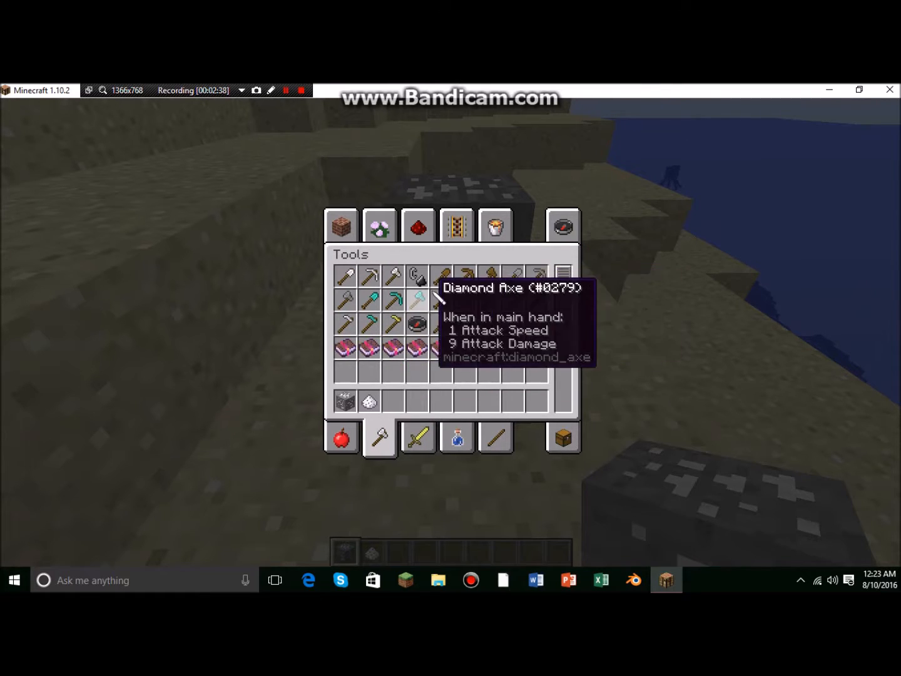
pyautogui.click(538, 276)
pyautogui.click(418, 403)
pyautogui.press('Escape')
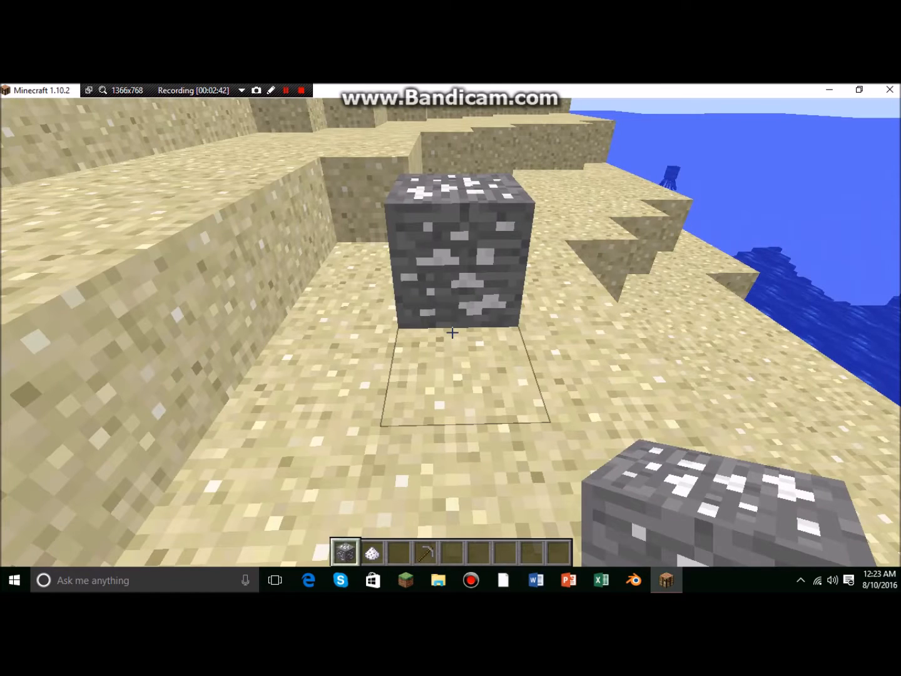
# - Switch the game mode to survival with the command /gamemode s
pyautogui.write('t/gamemode c')
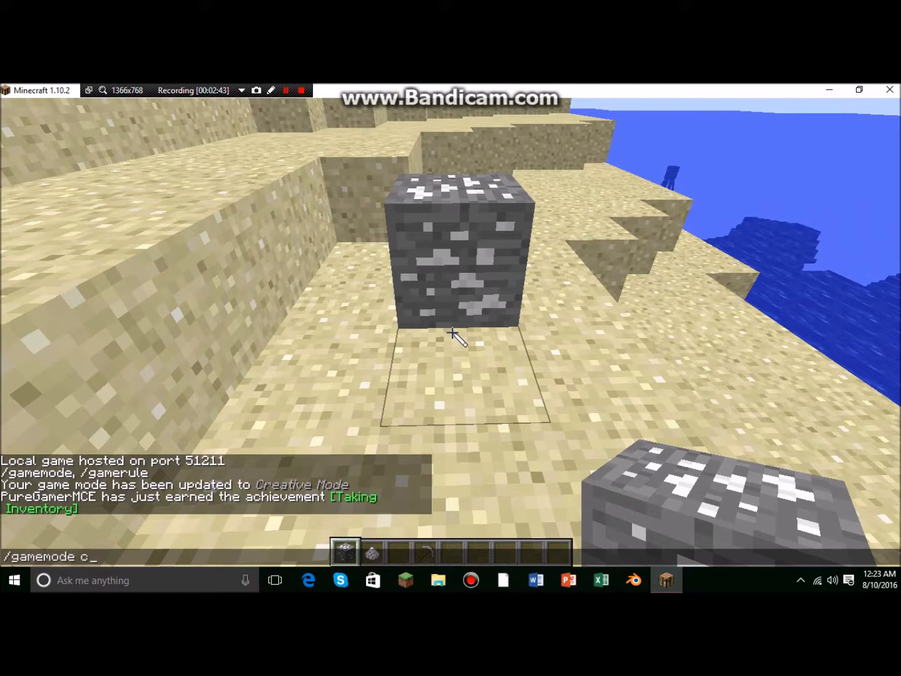
pyautogui.press('BackSpace')
pyautogui.write('s')
pyautogui.press('Return')
# - Try to discard the Salt item from the inventory and mine the placed salt ore block with the stone pickaxe
pyautogui.press('w')
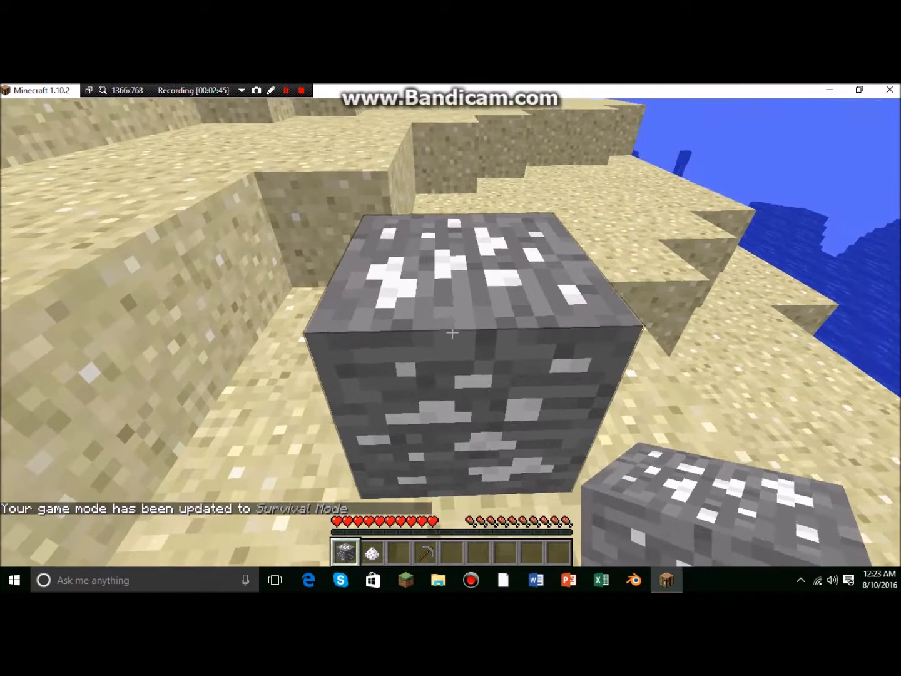
pyautogui.press('4')
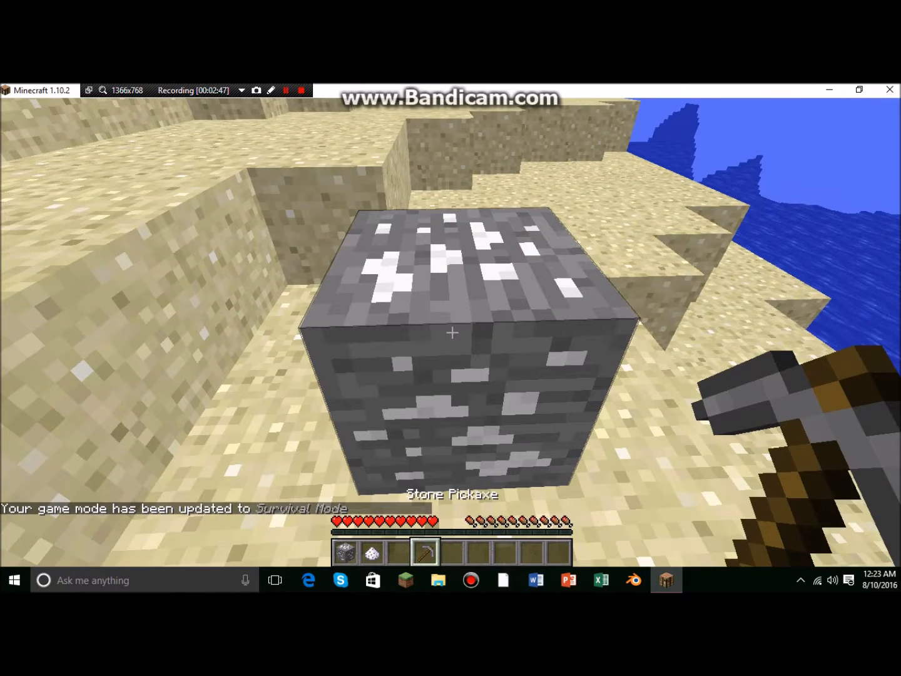
pyautogui.press('e')
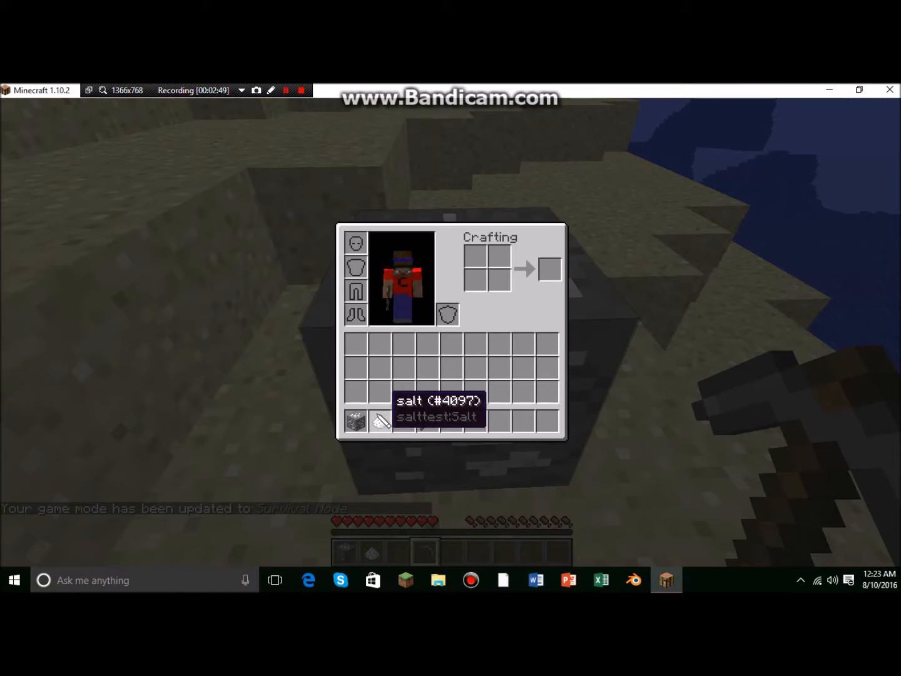
pyautogui.click(379, 421)
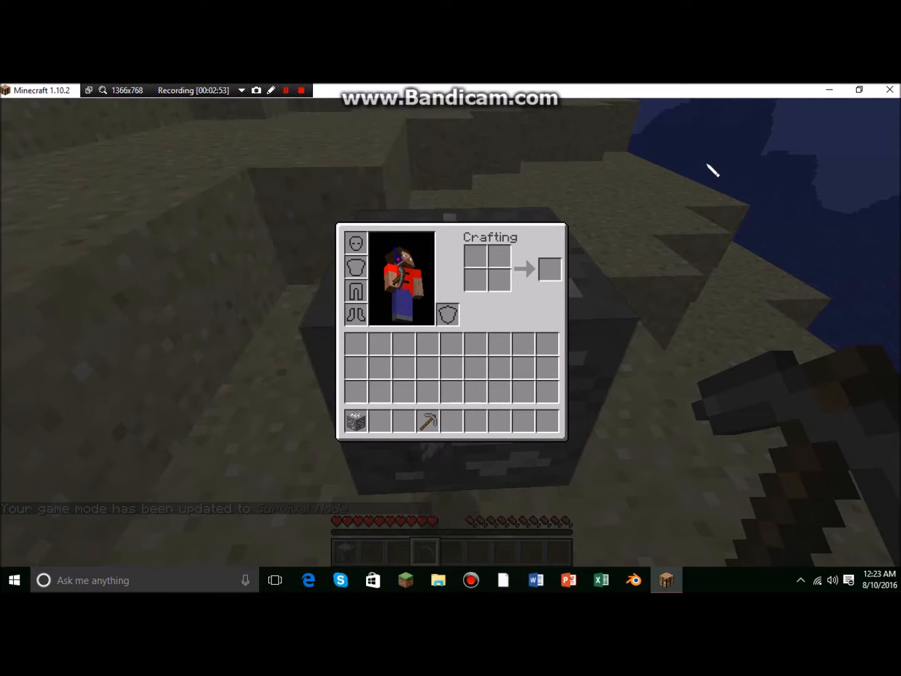
pyautogui.press('e')
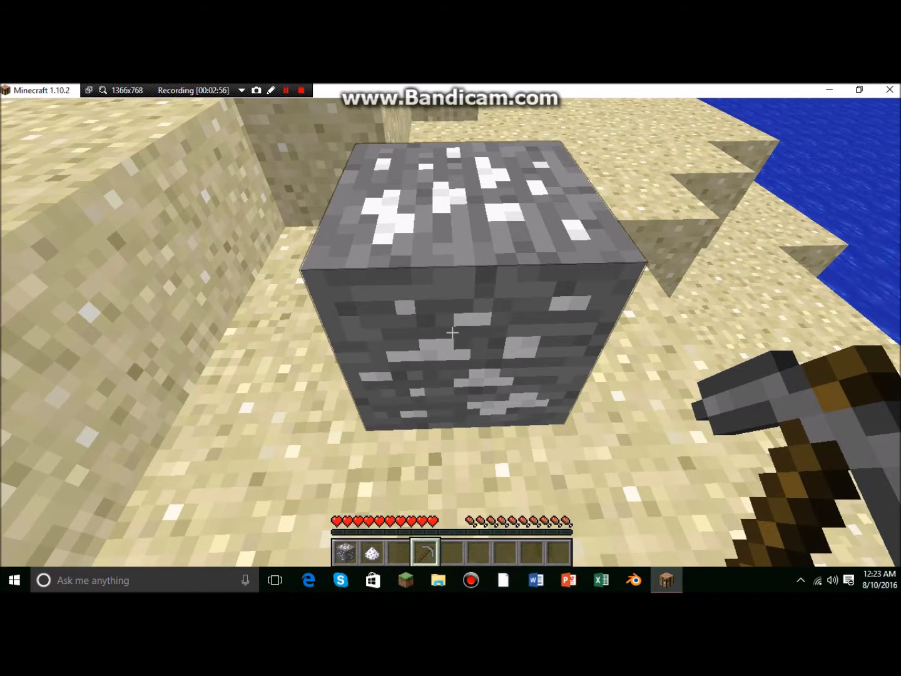
pyautogui.click(452, 332)
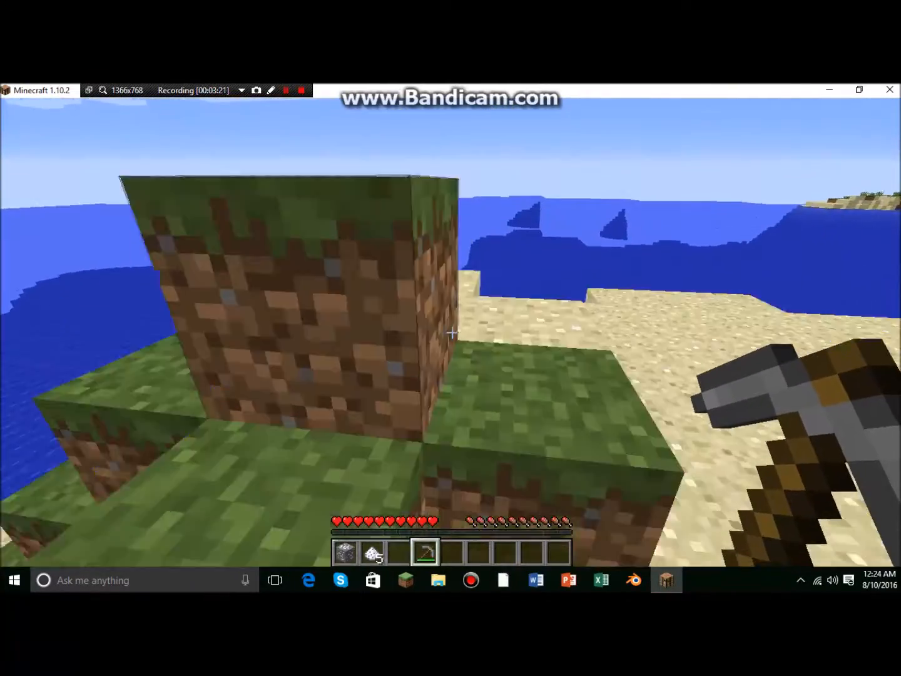
pyautogui.press('w')
pyautogui.press('space')
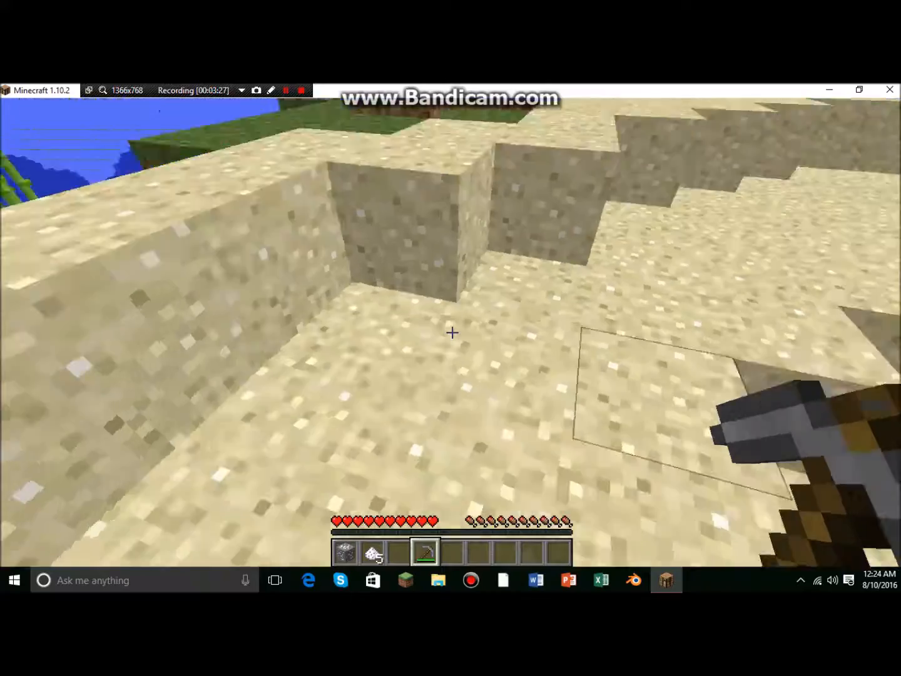
pyautogui.press('w')
pyautogui.press('space')
pyautogui.press('space')
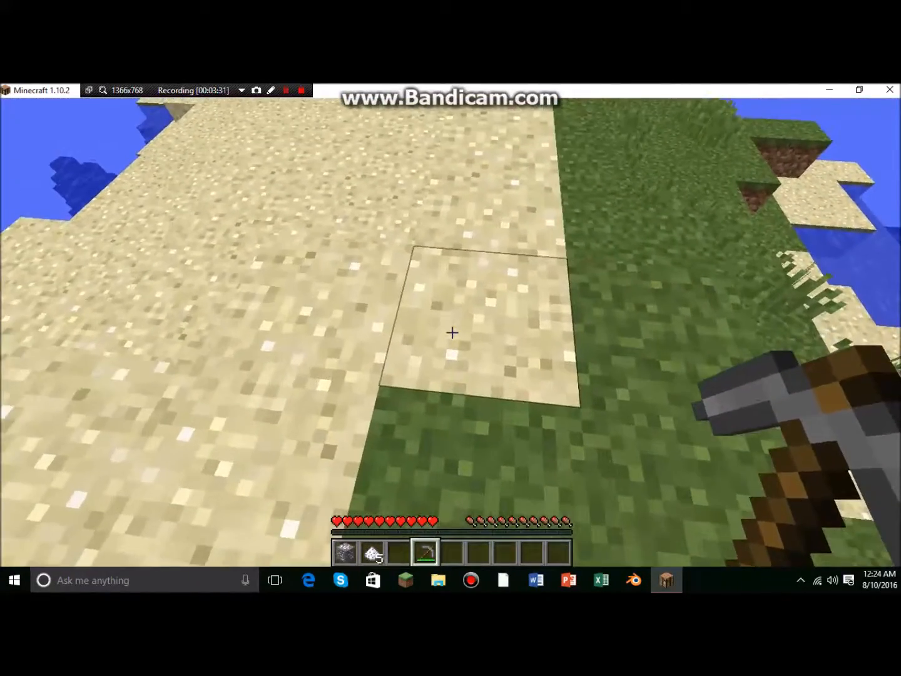
pyautogui.press('Escape')
pyautogui.click(270, 90)
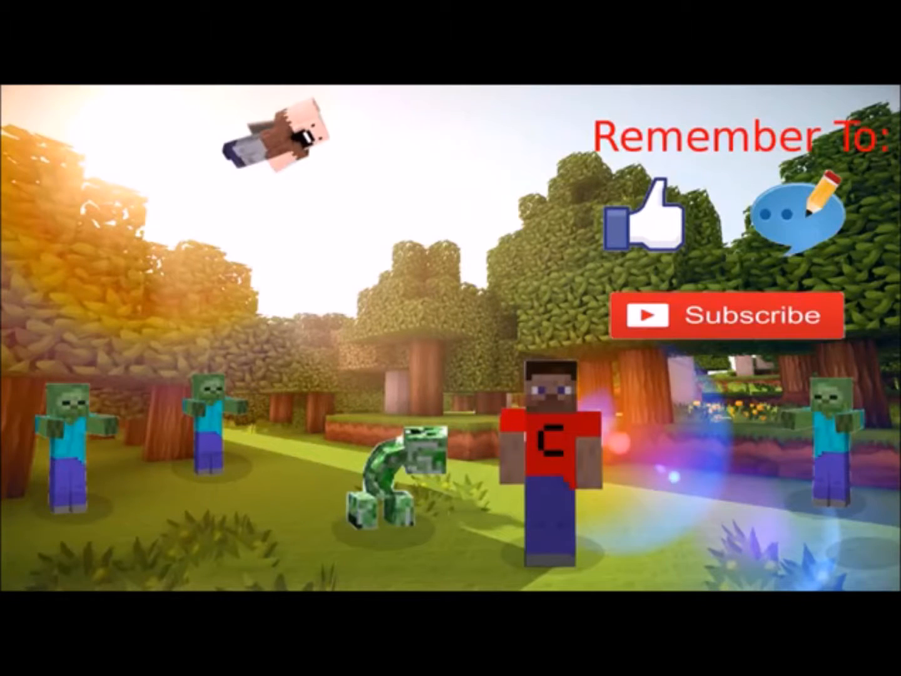